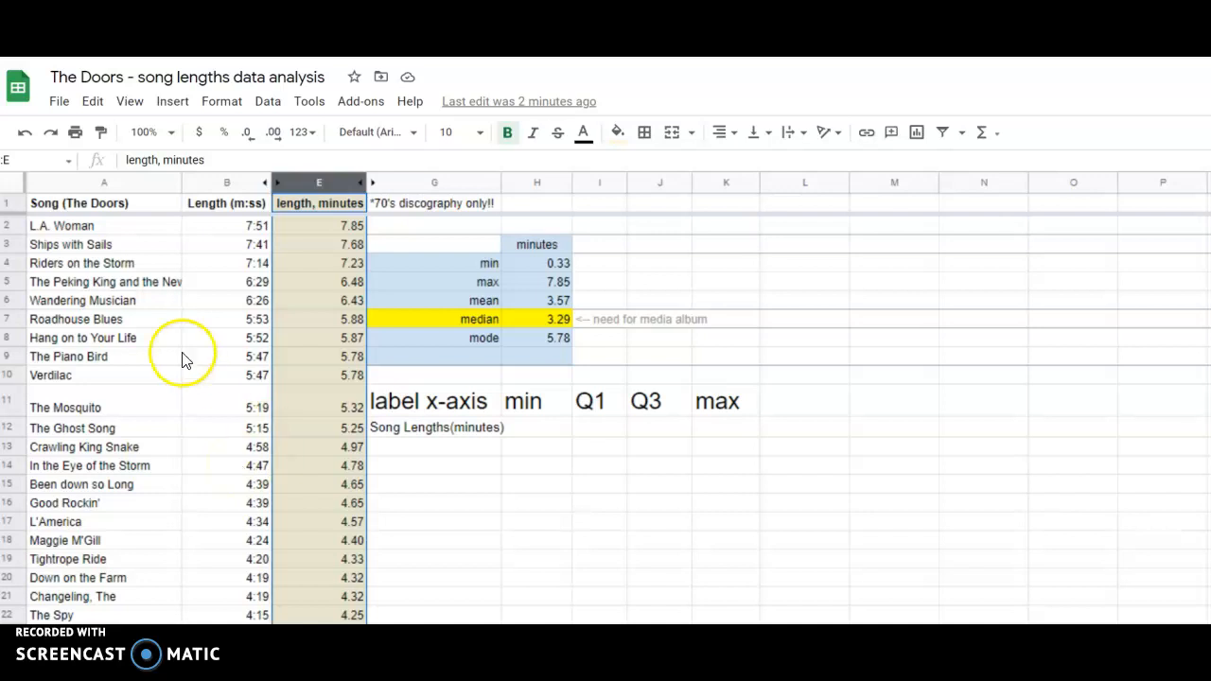
Examine the song lengths in minutes in column E, from the first data cell E2 to the last, E59.
click(328, 227)
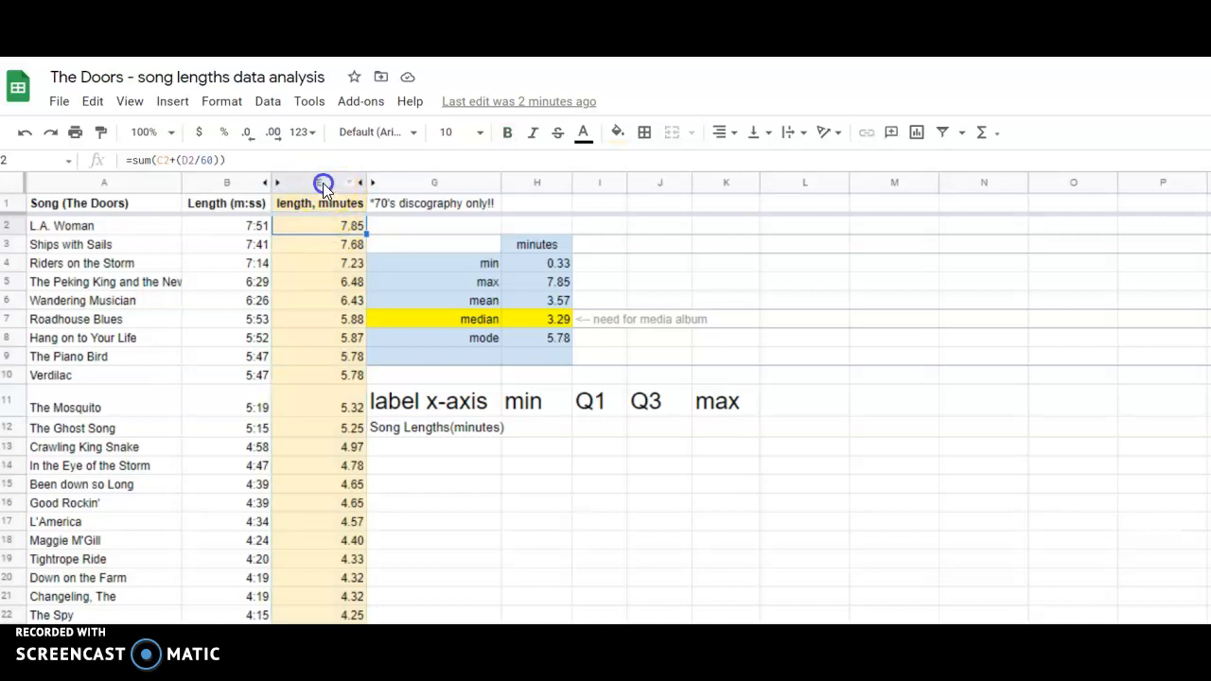
click(322, 182)
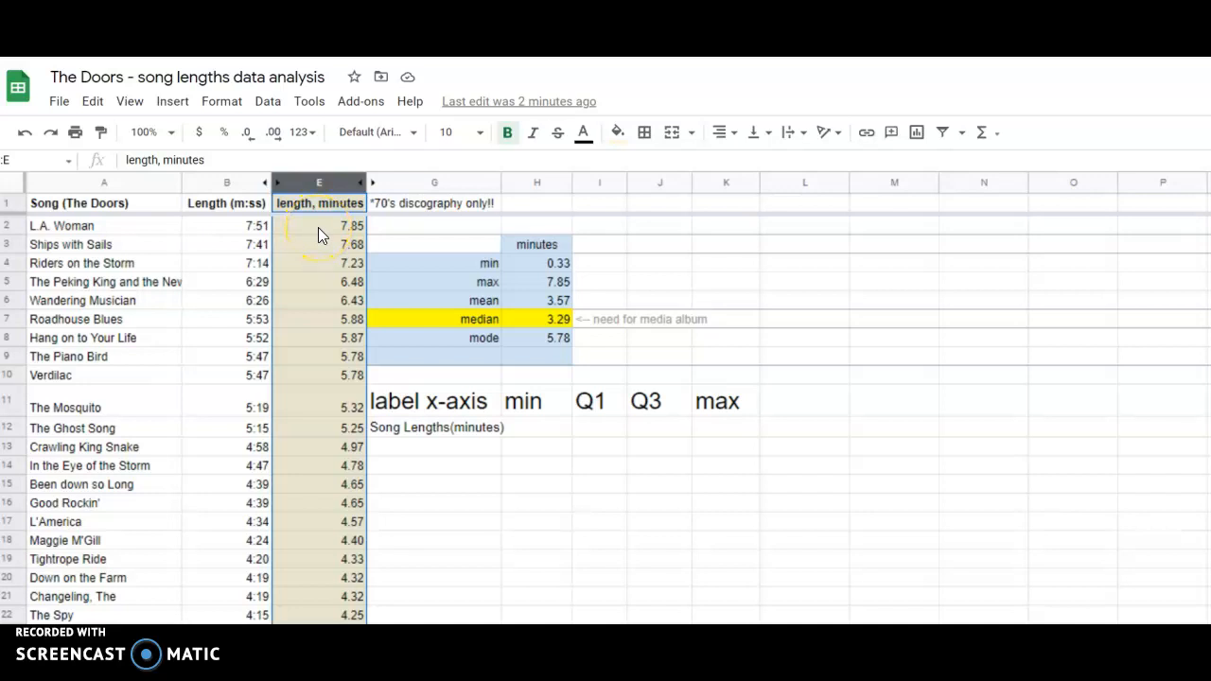
click(318, 227)
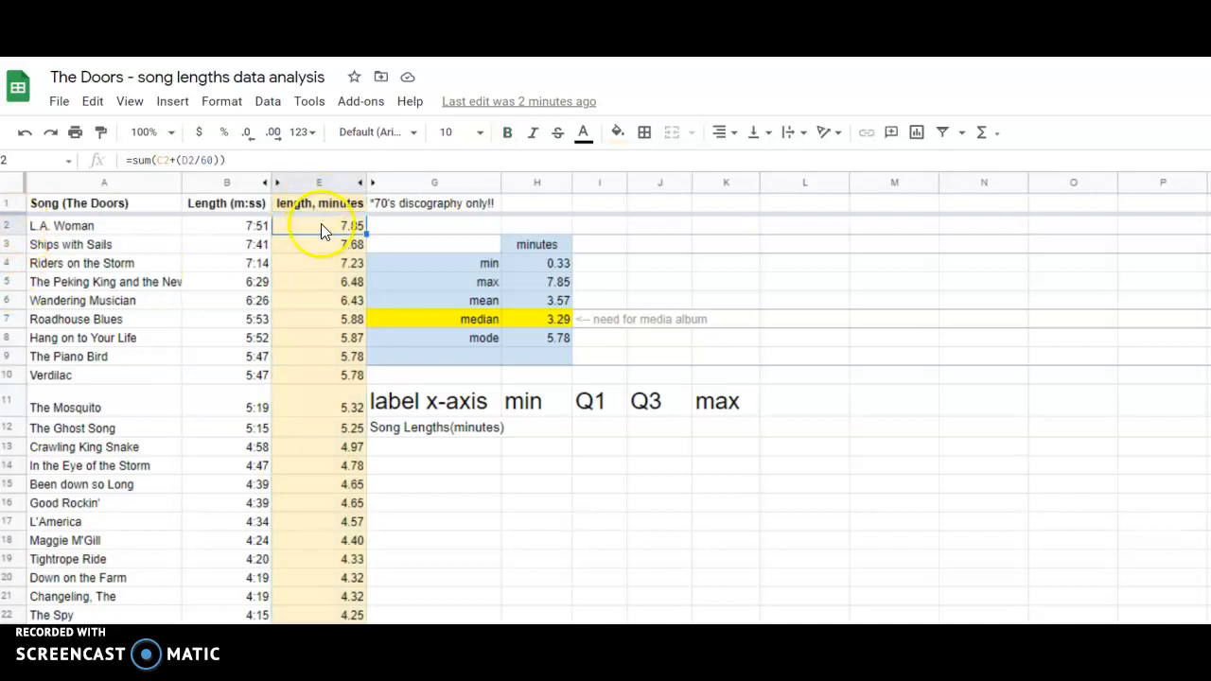
scroll(306, 284, down, 6)
scroll(318, 331, down, 5)
click(327, 410)
scroll(350, 395, up, 3)
scroll(350, 390, up, 7)
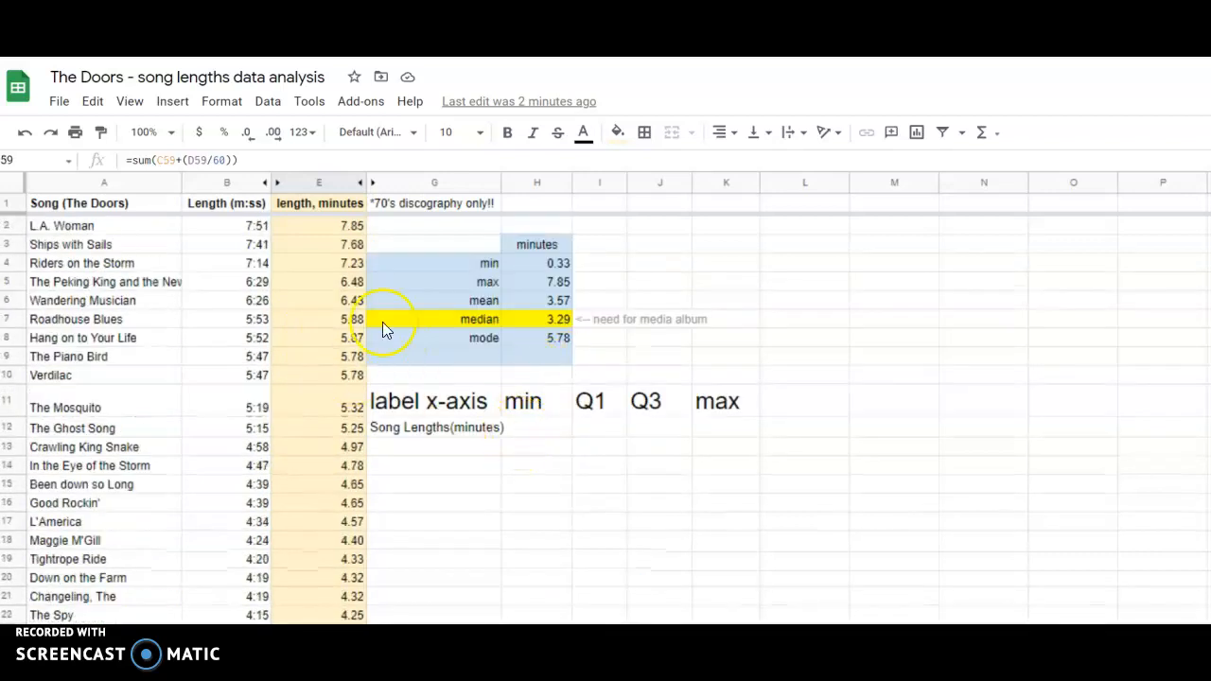
Review the row 11 headings for the box plot table: x-axis label, min, Q1, Q3 and max.
click(531, 429)
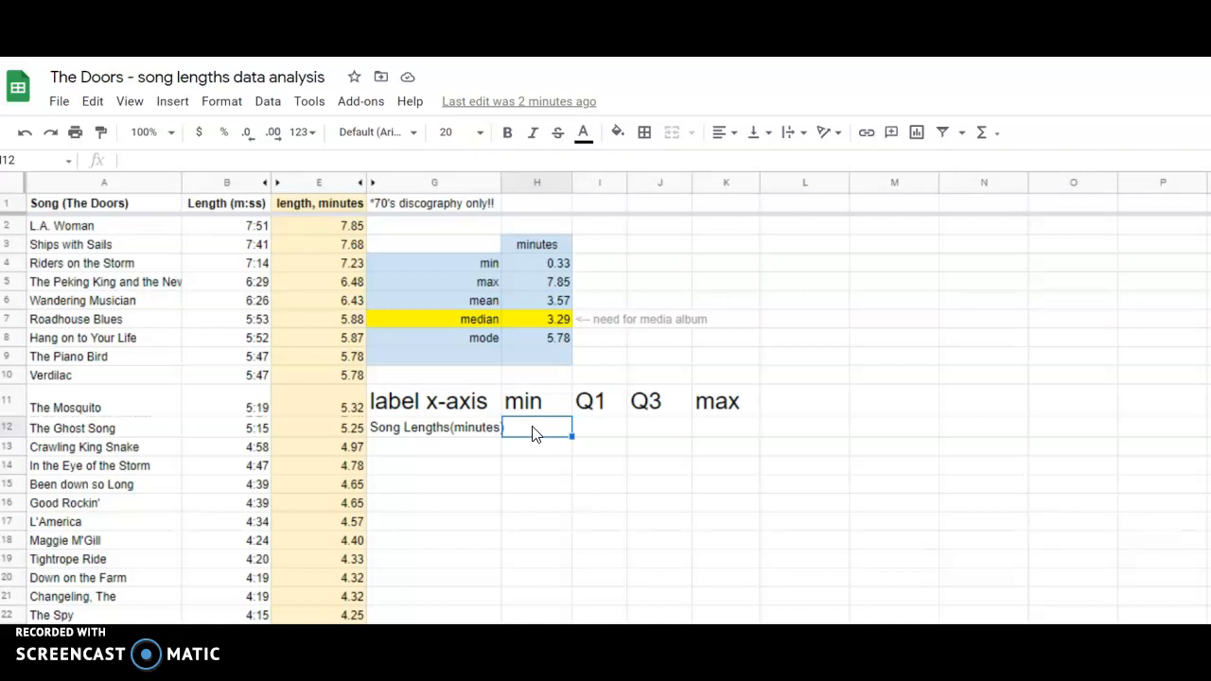
click(462, 405)
click(527, 404)
click(447, 405)
click(544, 405)
click(604, 402)
click(651, 405)
click(678, 413)
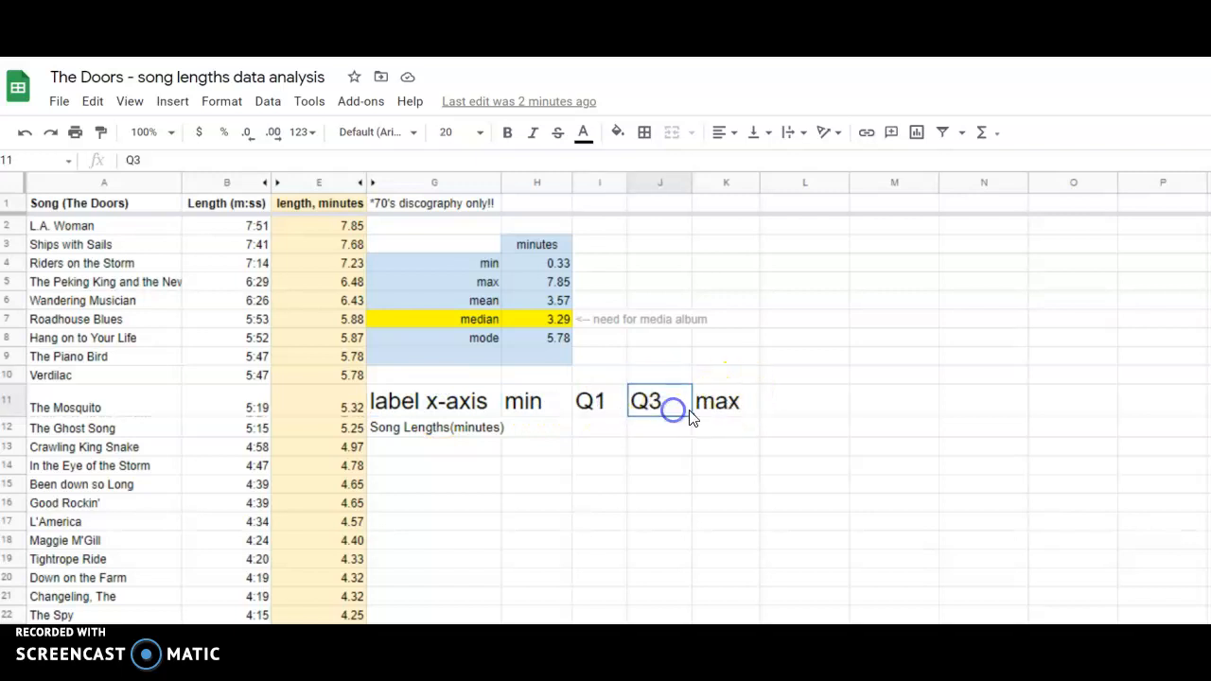
click(711, 405)
Fill the median row from G7 to K7 with yellow, including the note beside the value.
drag(466, 326, 712, 319)
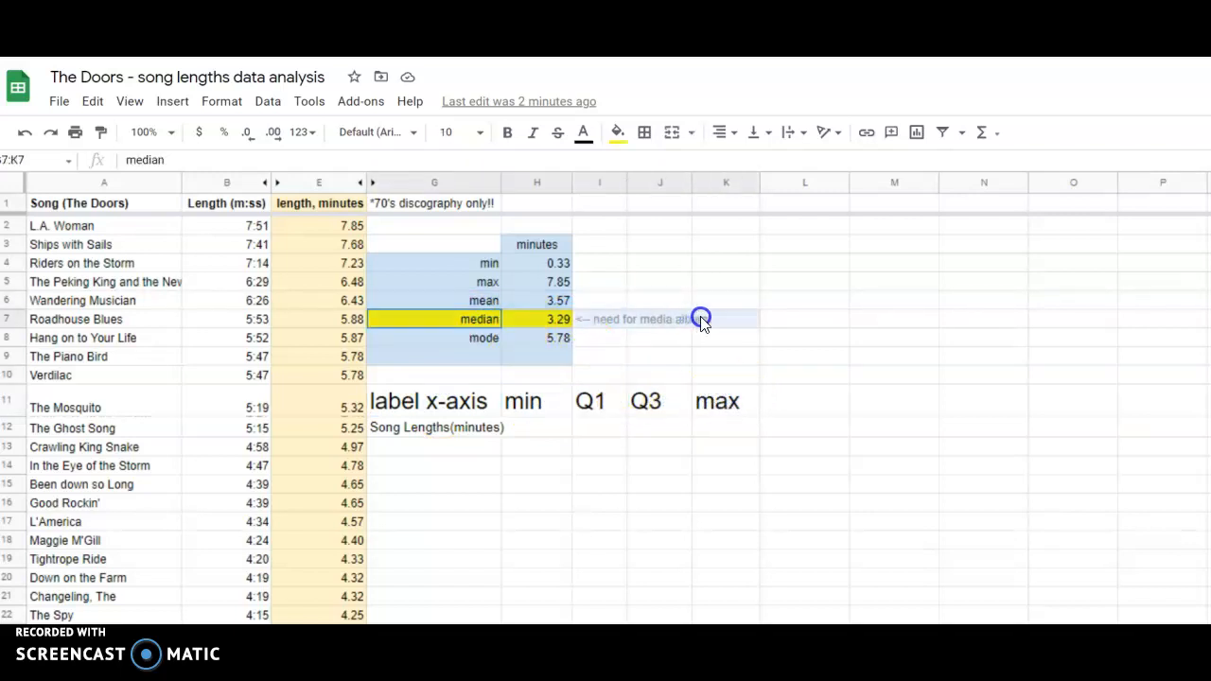
click(630, 144)
click(673, 214)
click(779, 341)
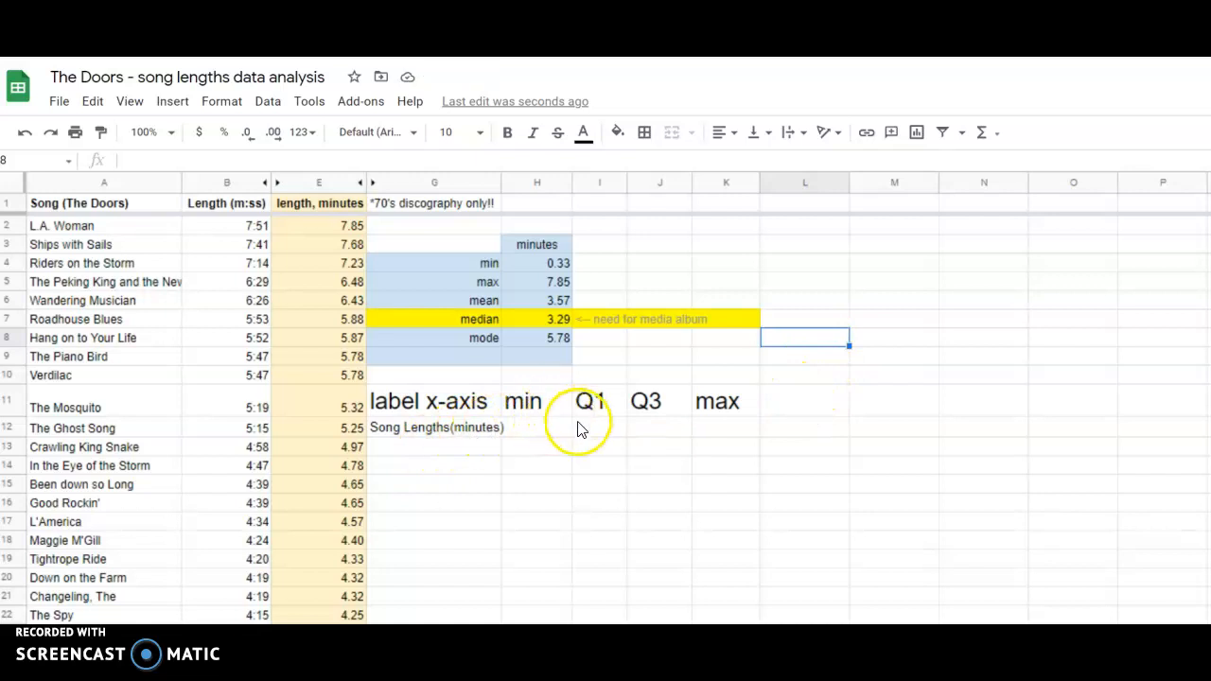
Calculate the minimum song length in H12 with the formula =min(e2:e59).
scroll(565, 431, down, 1)
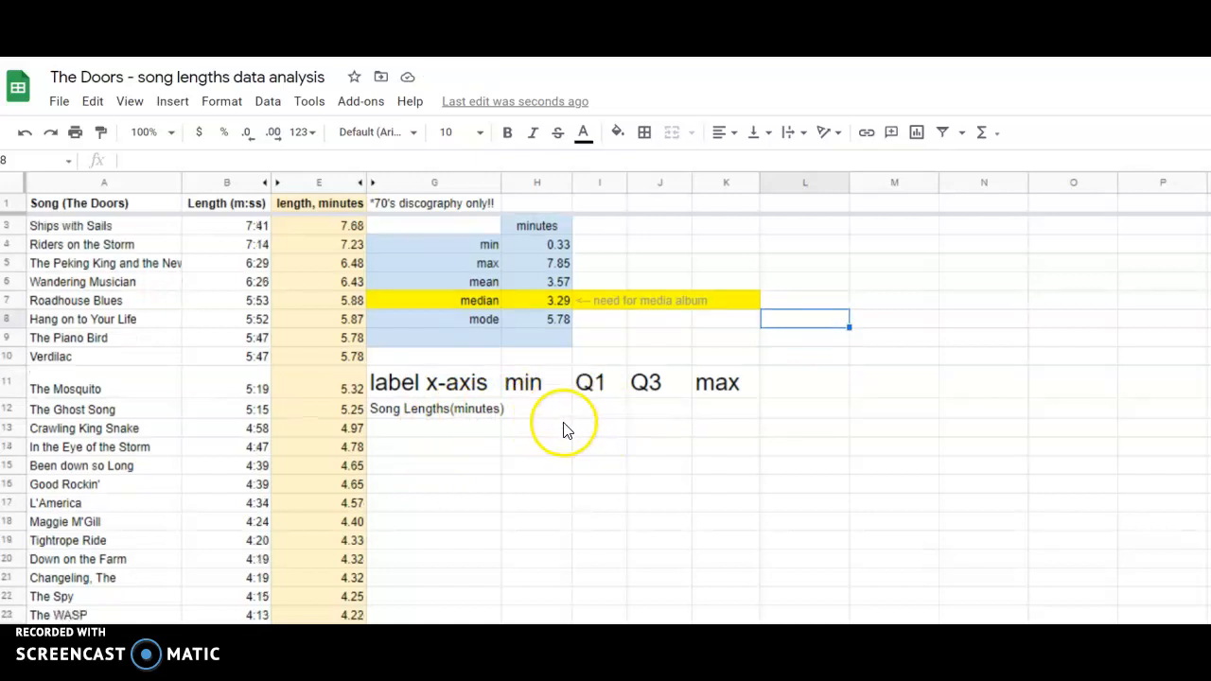
scroll(565, 431, down, 1)
key(ctrl+plus)
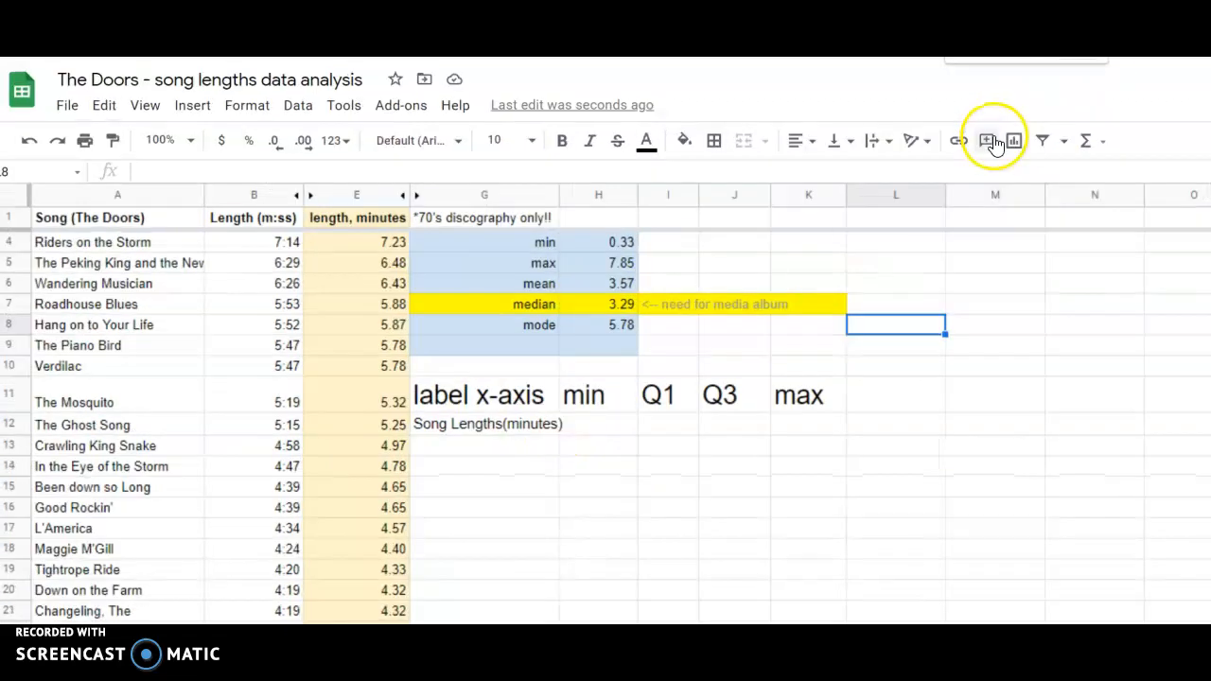
key(ctrl+plus)
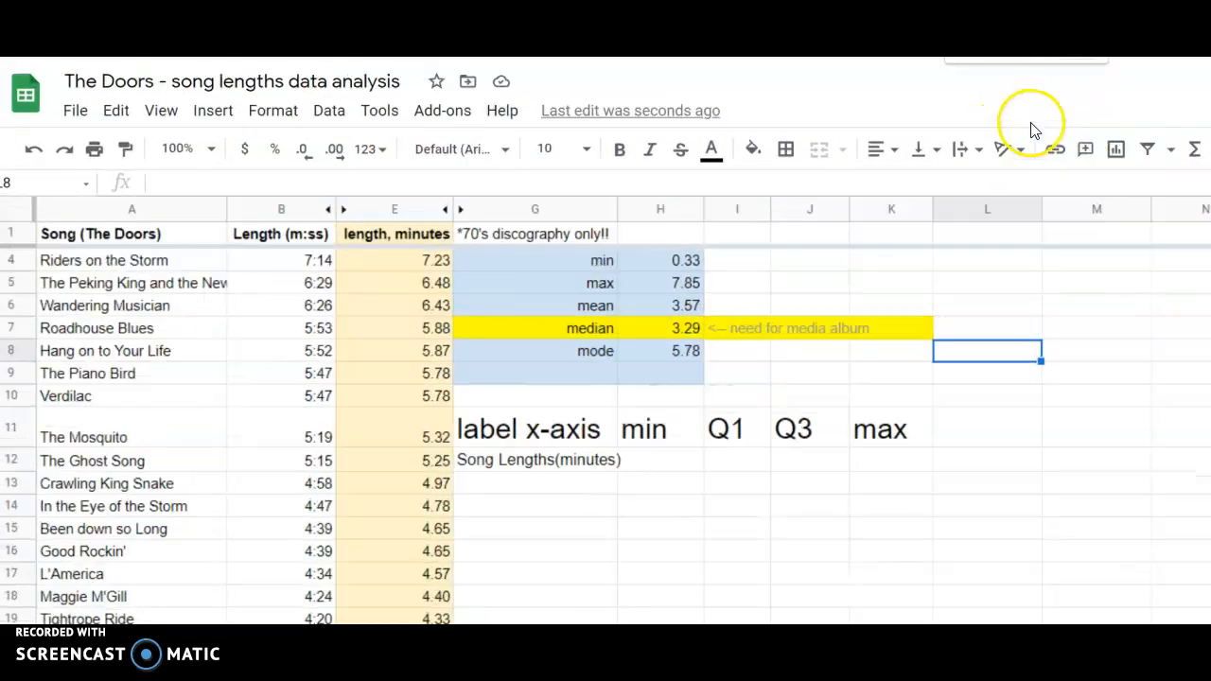
click(676, 463)
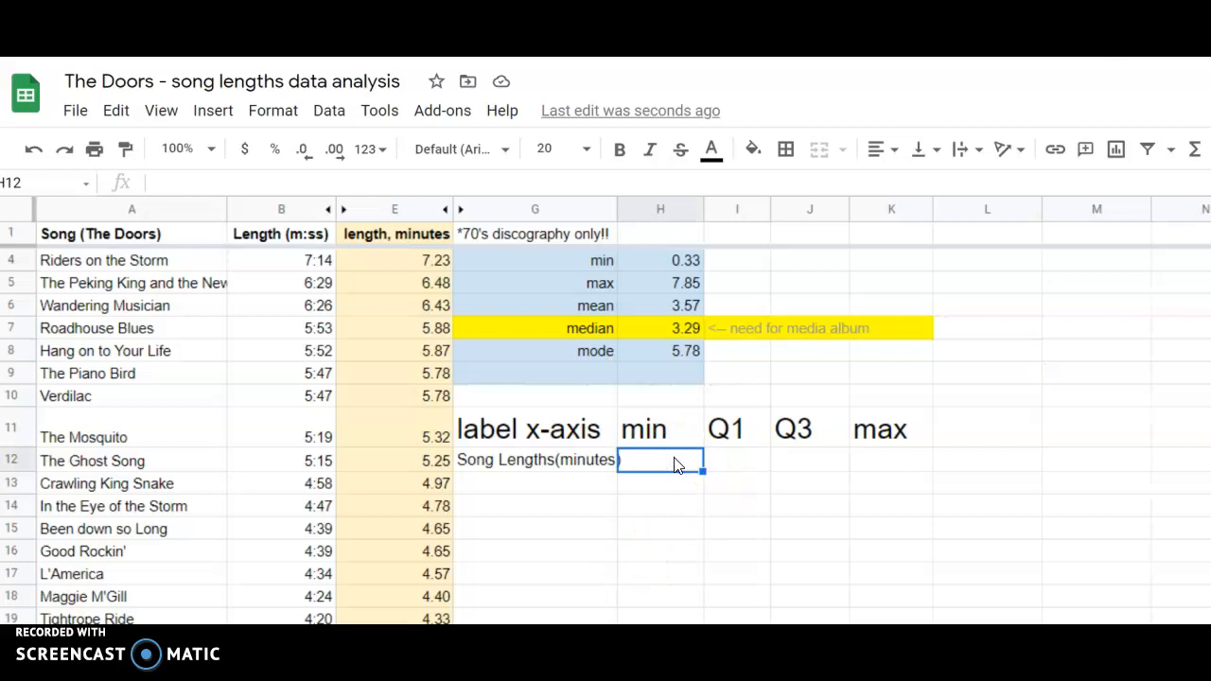
click(662, 473)
text(=)
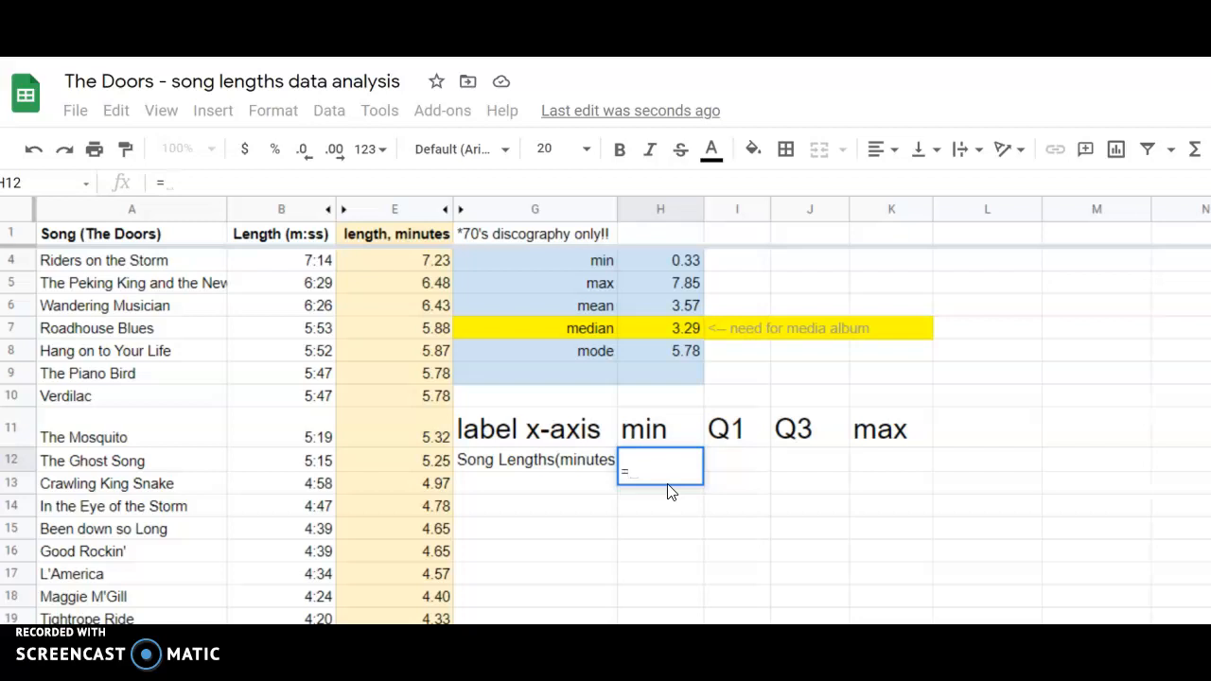
text(min()
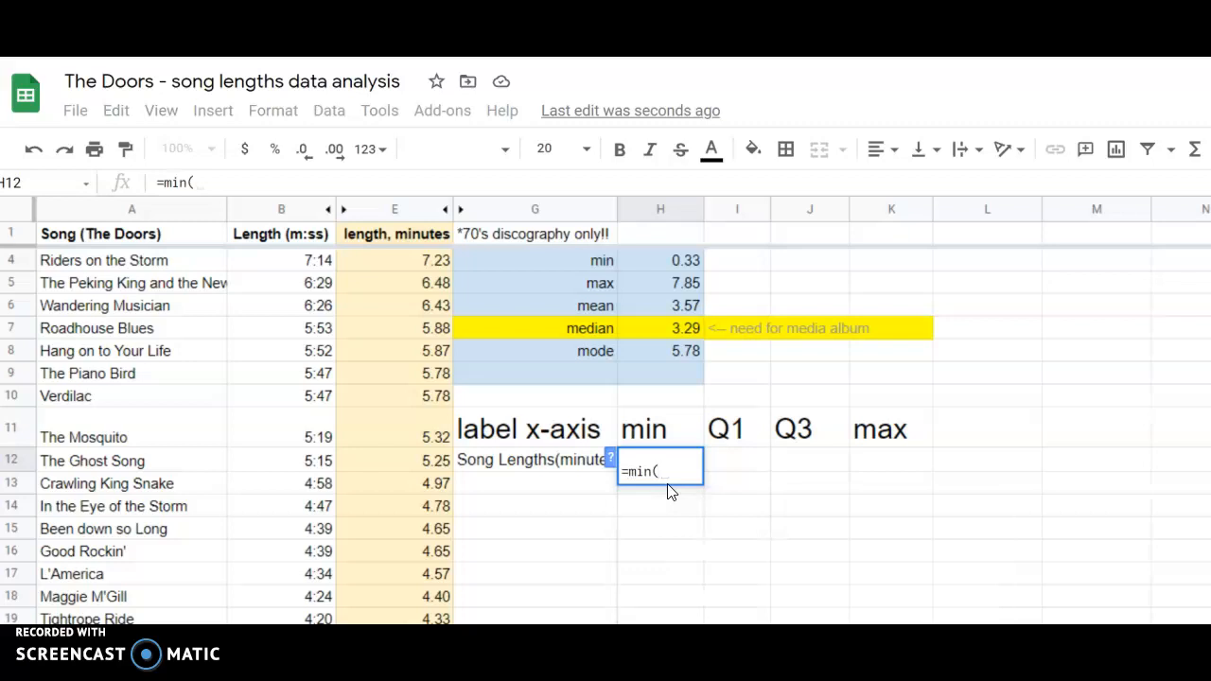
text(e2)
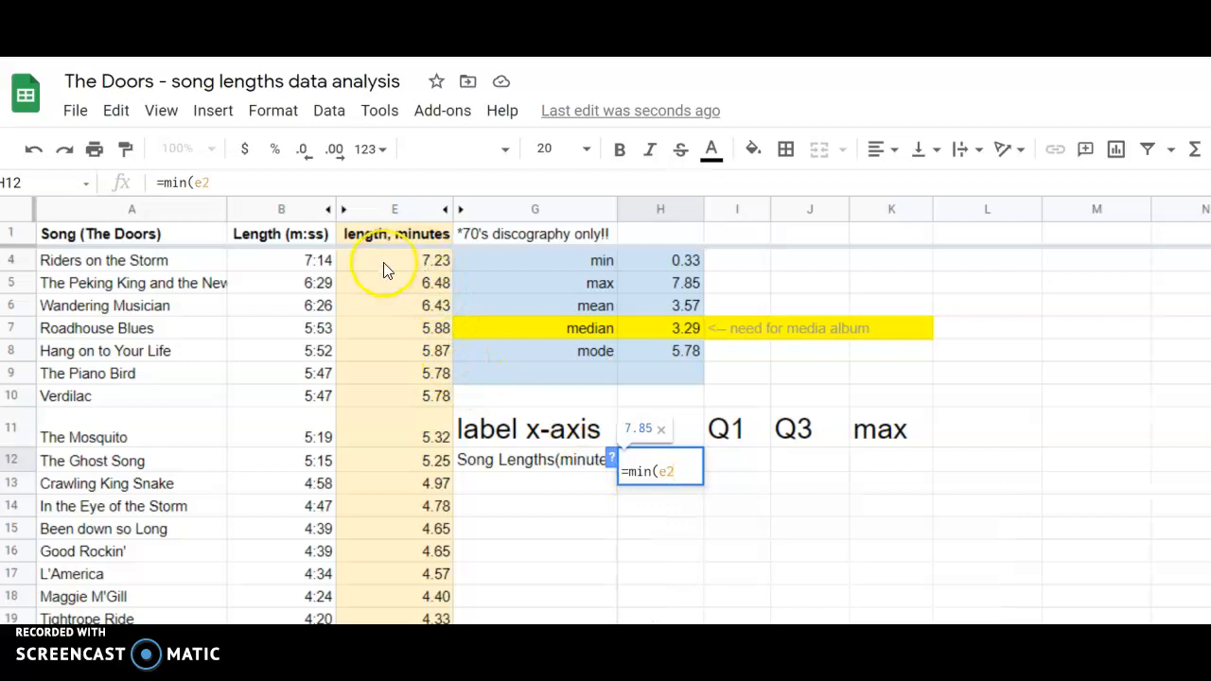
text(:)
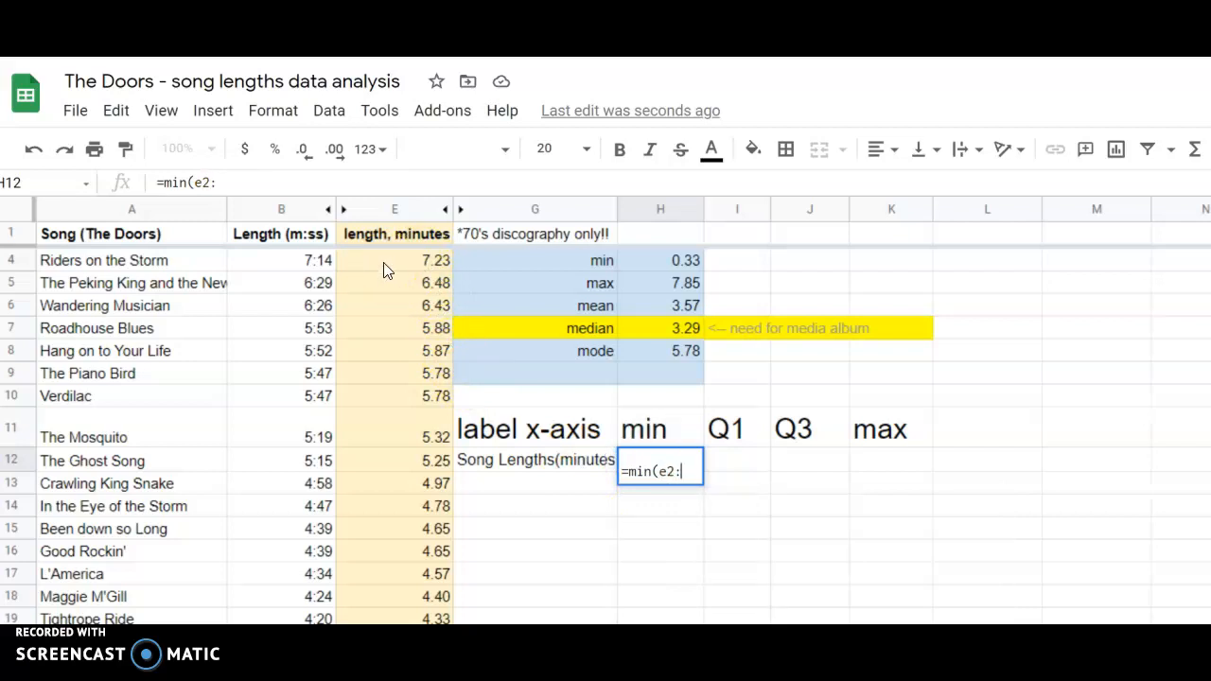
text(e59)
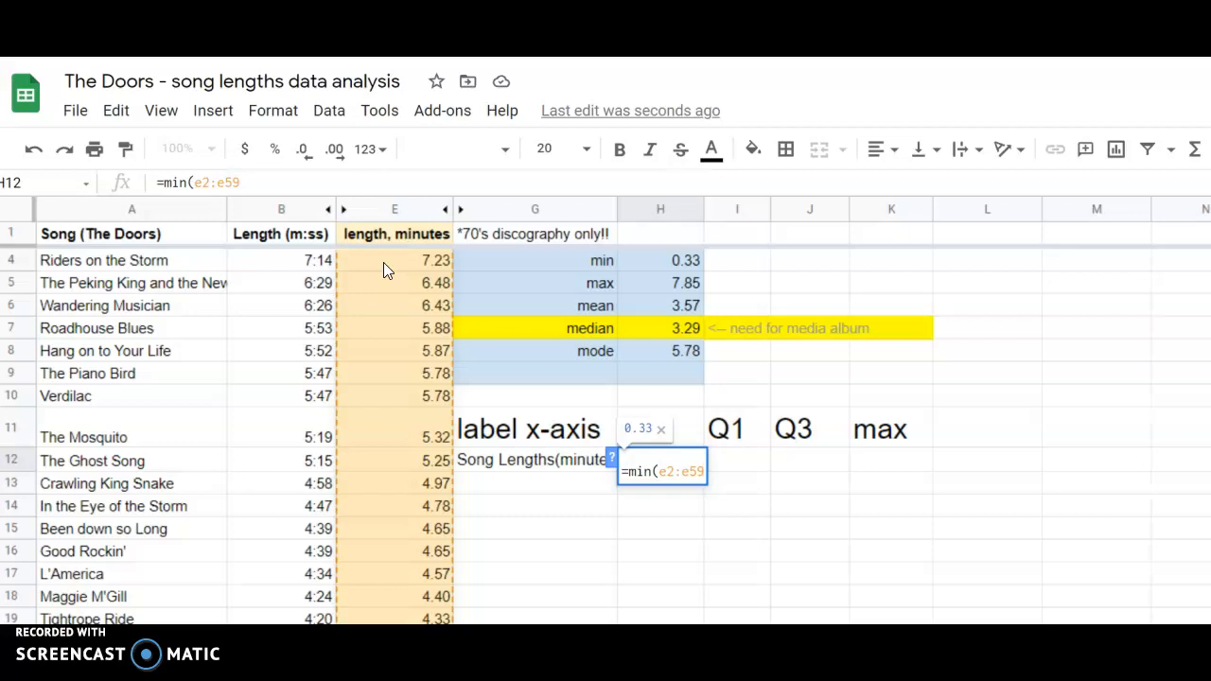
text())
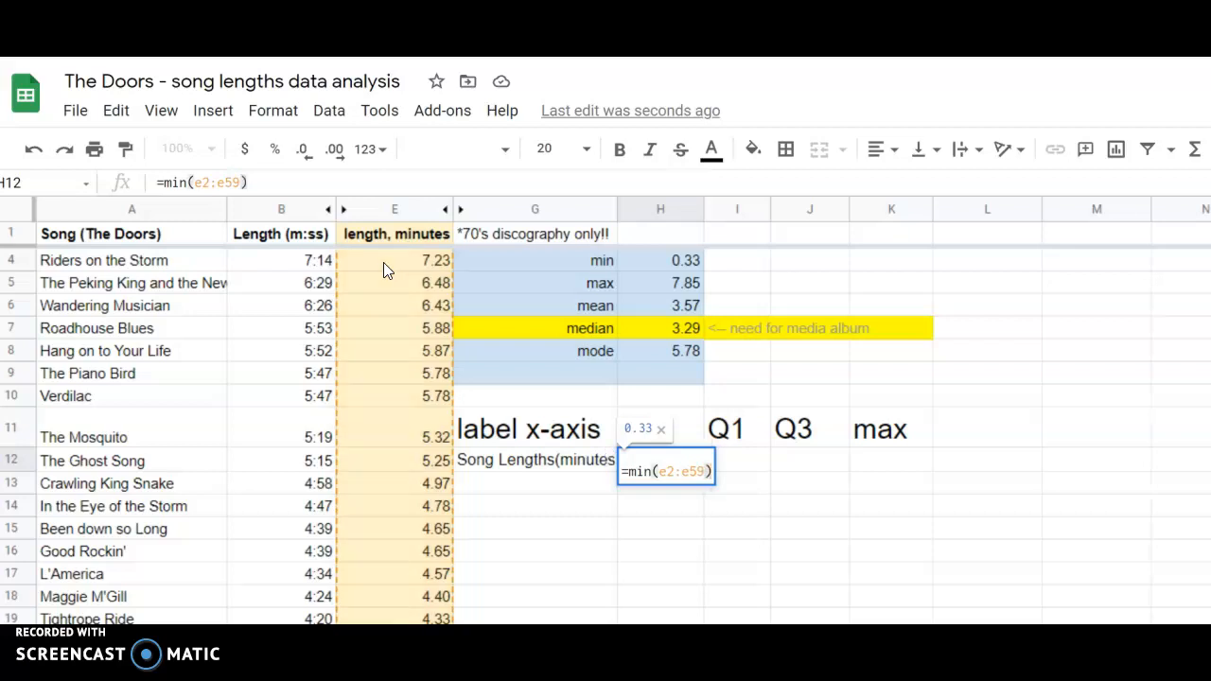
key(Return)
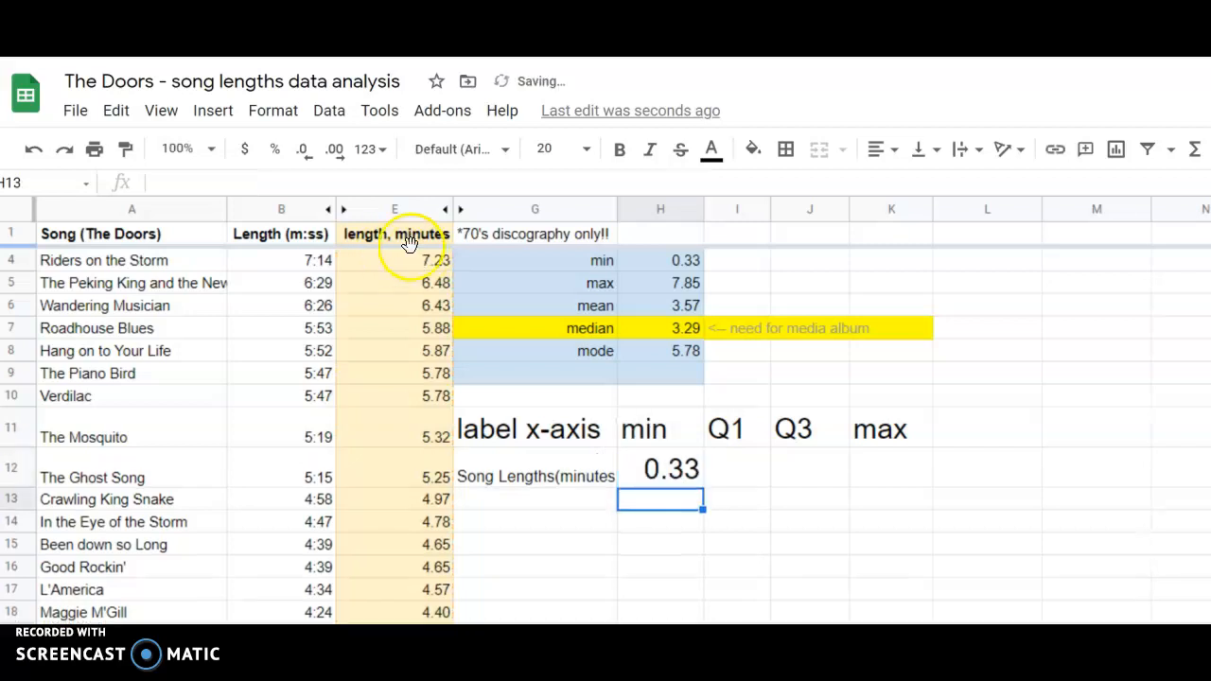
click(632, 476)
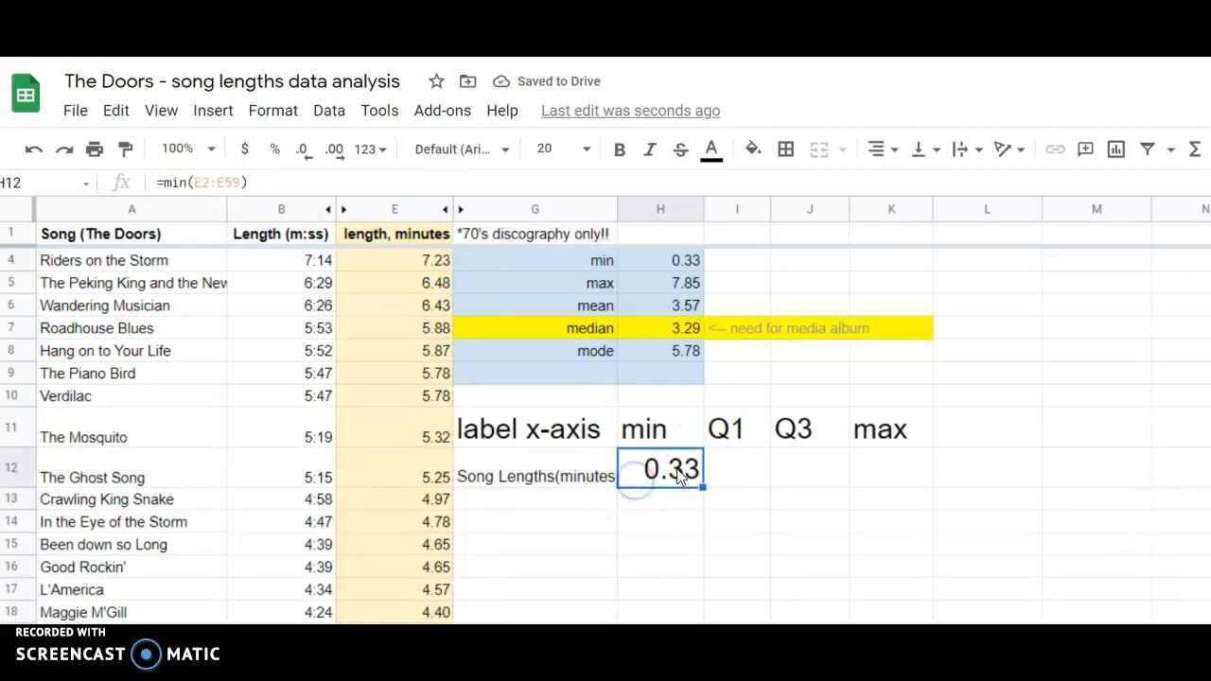
Calculate the maximum song length in K12 with the formula =max(e2:e59).
click(883, 461)
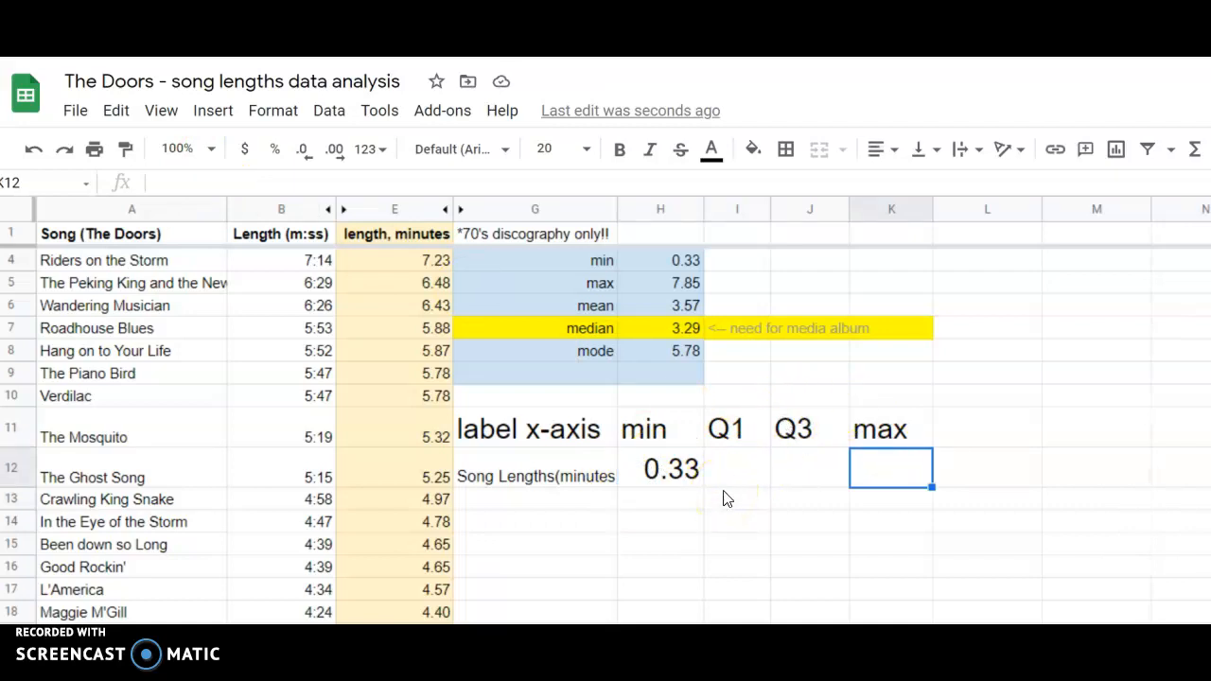
text(=)
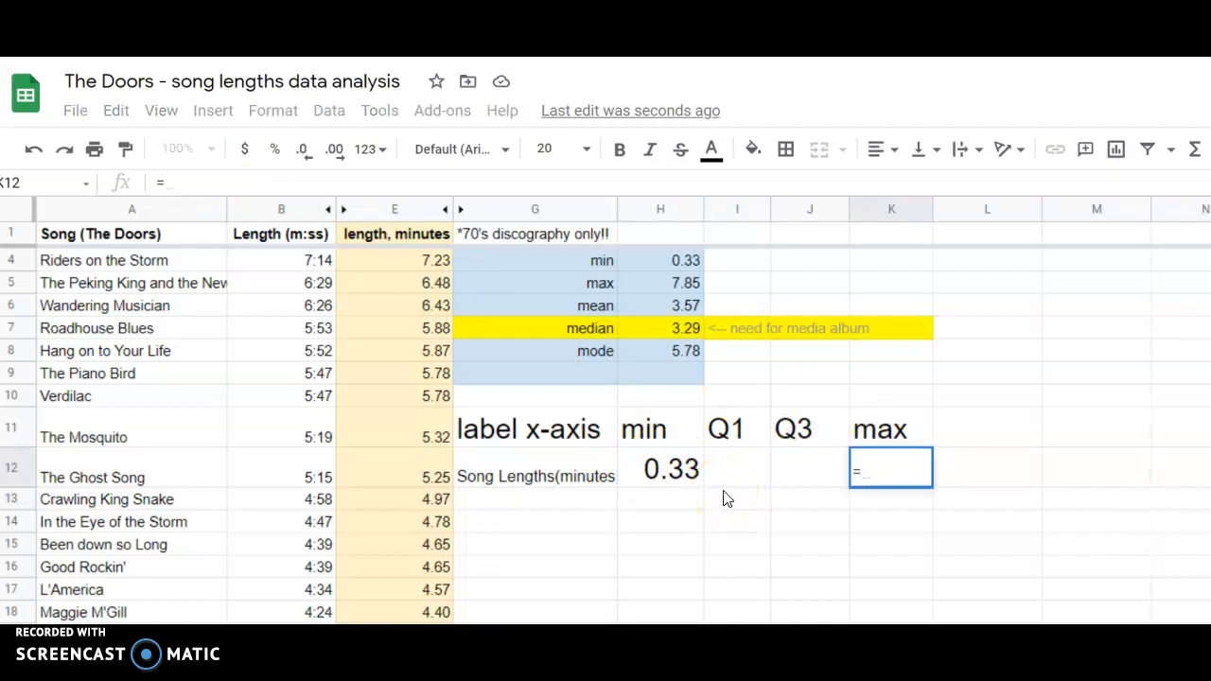
text(max()
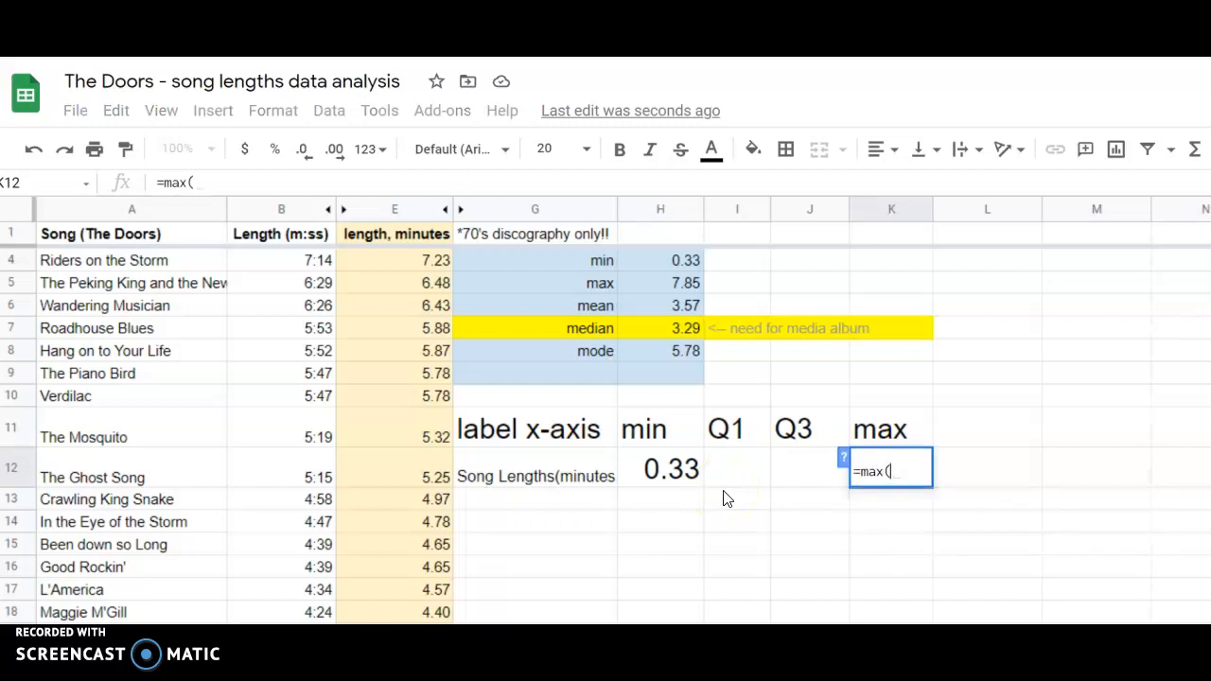
text(e2)
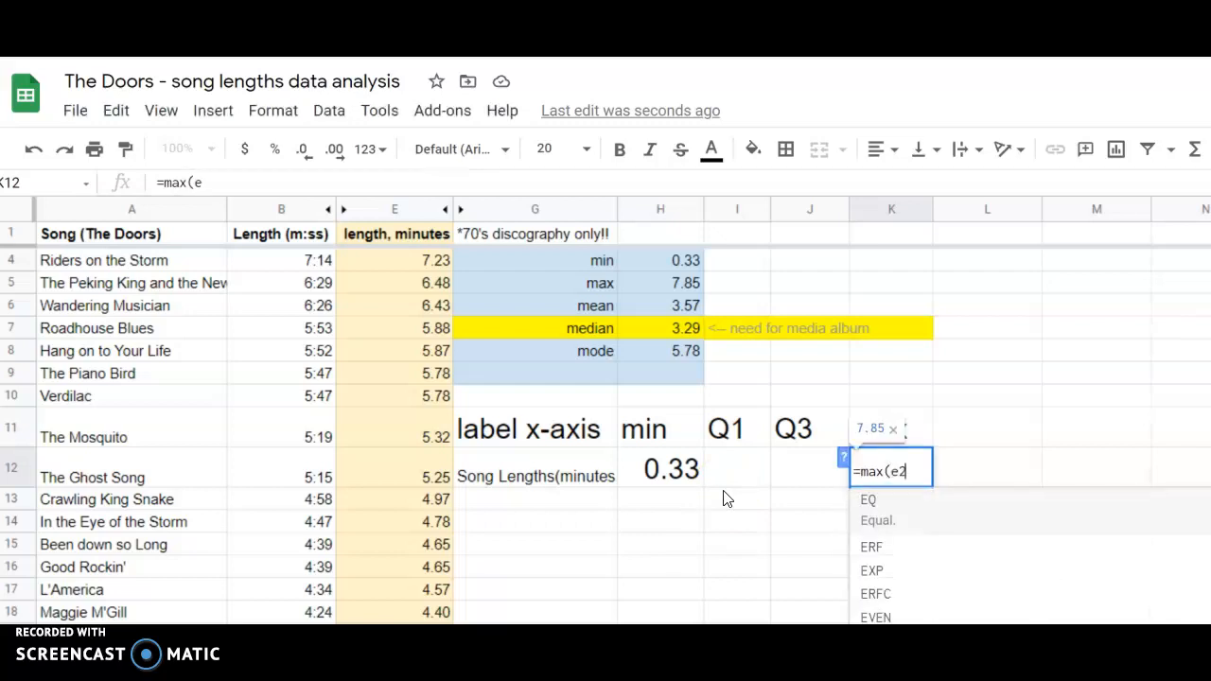
text(:e52)
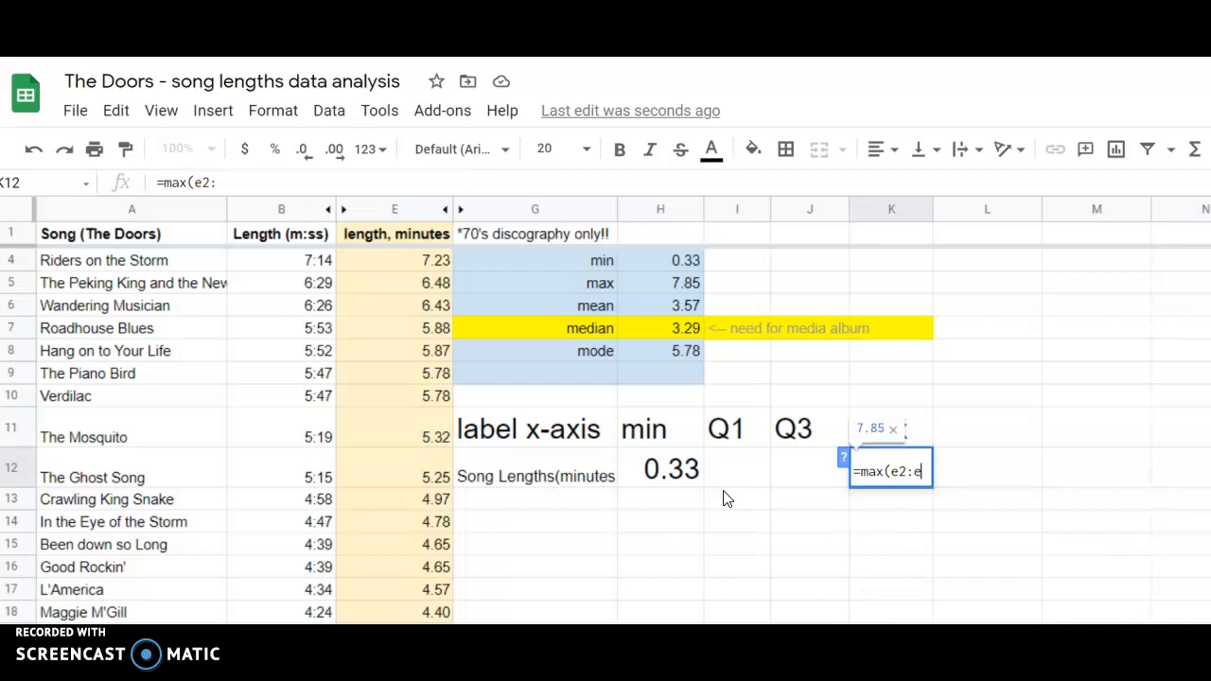
key(BackSpace)
key(BackSpace)
text(59))
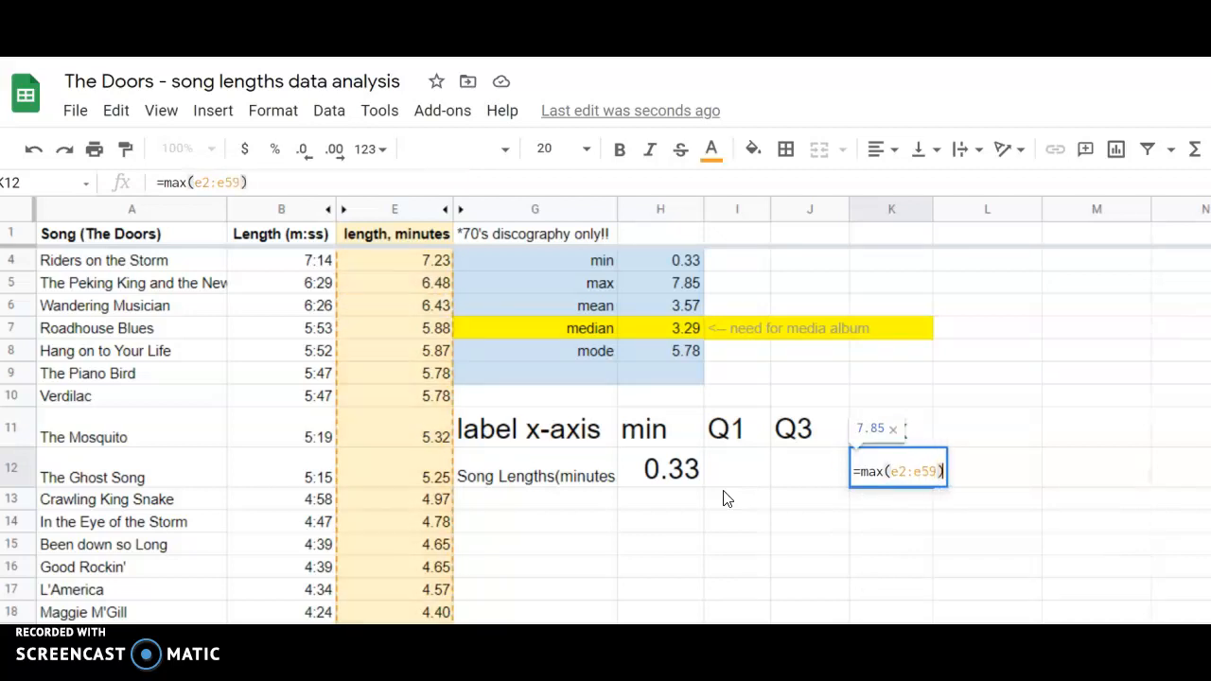
key(Return)
click(767, 470)
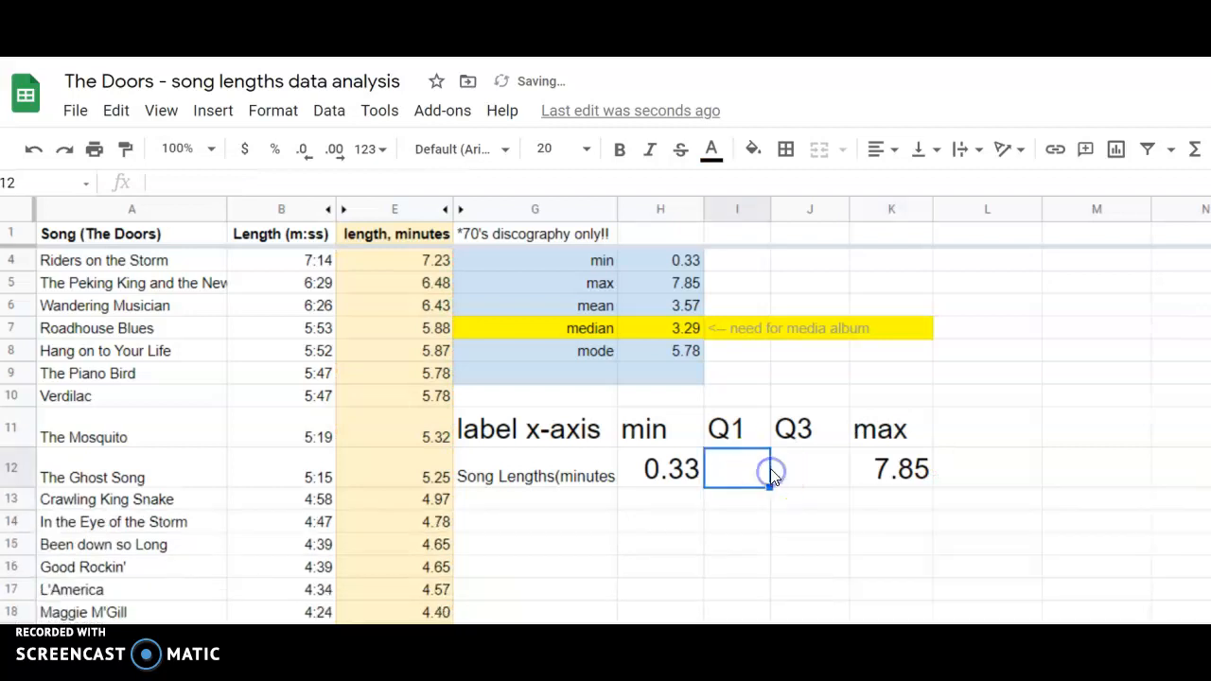
click(880, 470)
Check the last data row of column E against the cell range used in the min formula in H12.
scroll(379, 459, down, 15)
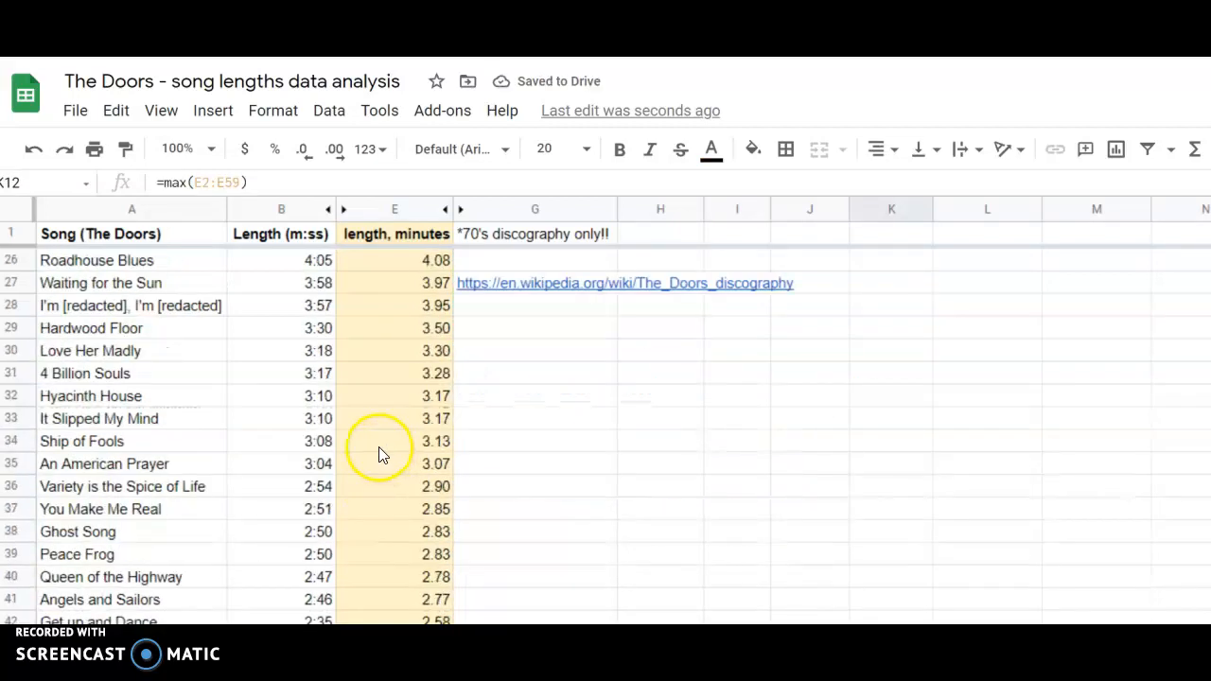
scroll(378, 444, up, 3)
click(381, 329)
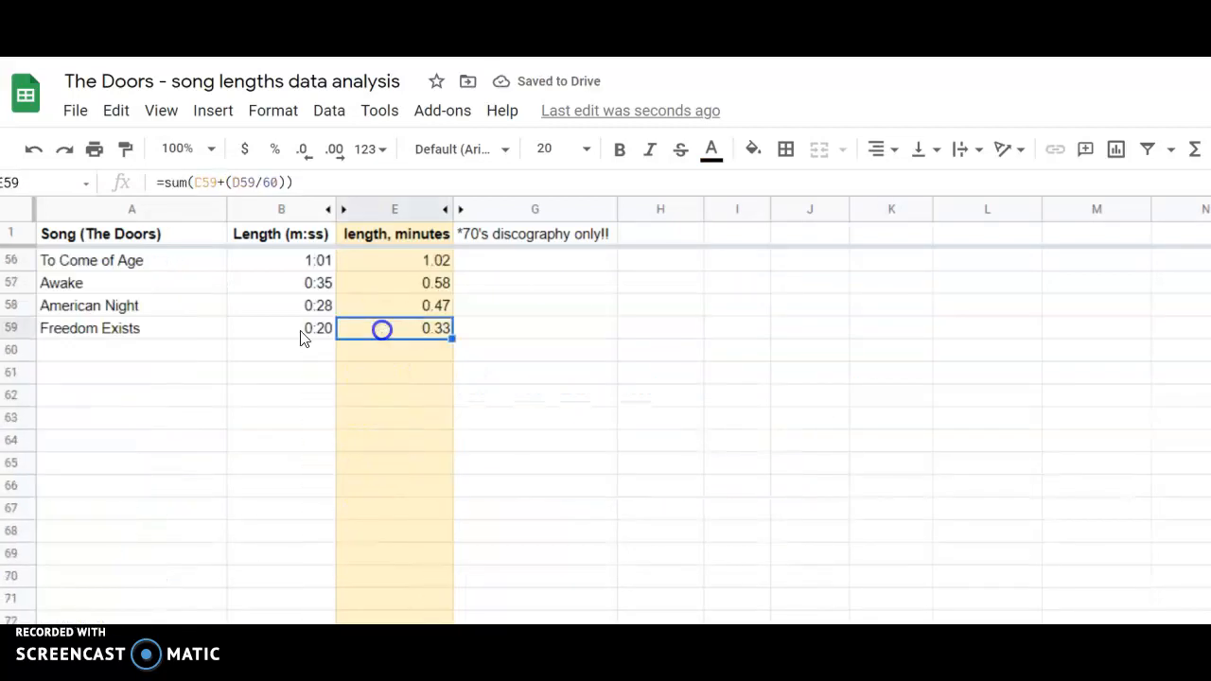
click(11, 327)
scroll(437, 356, up, 15)
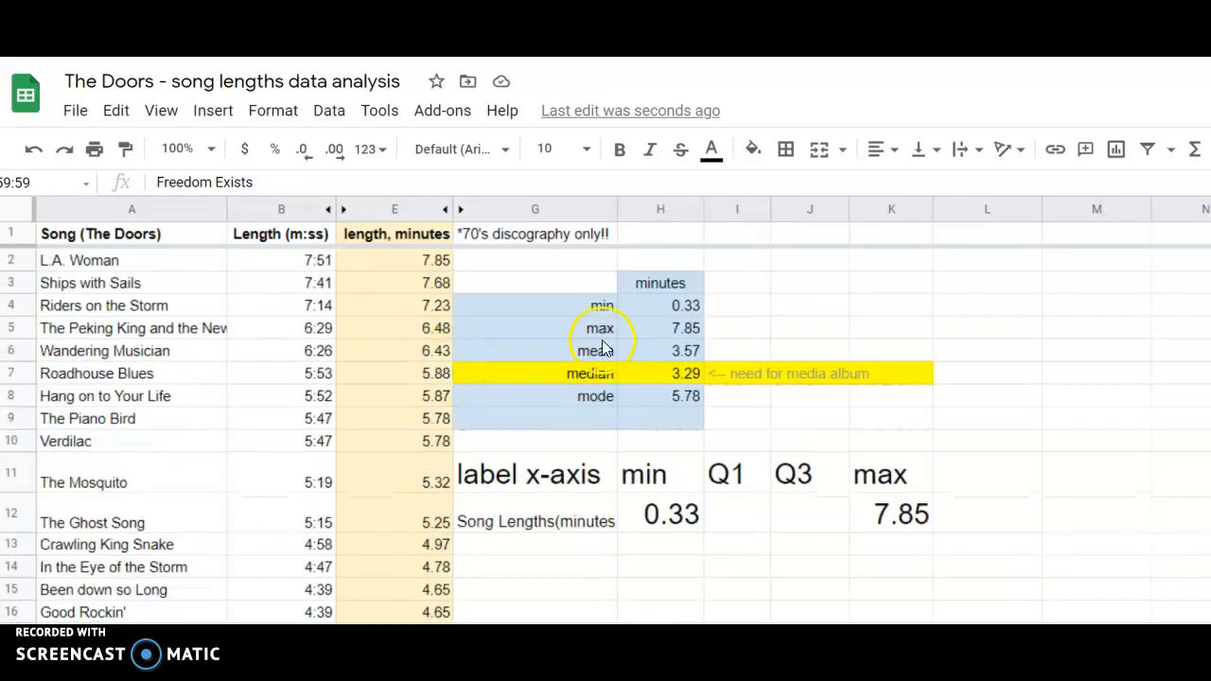
click(750, 528)
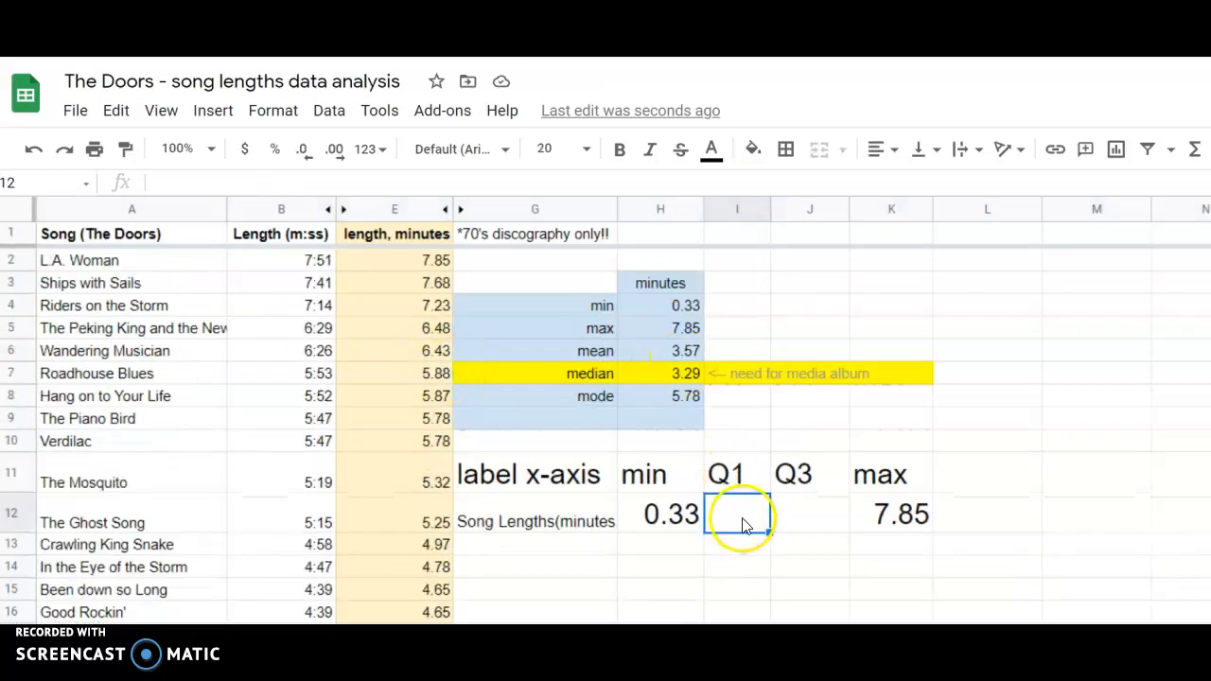
click(673, 516)
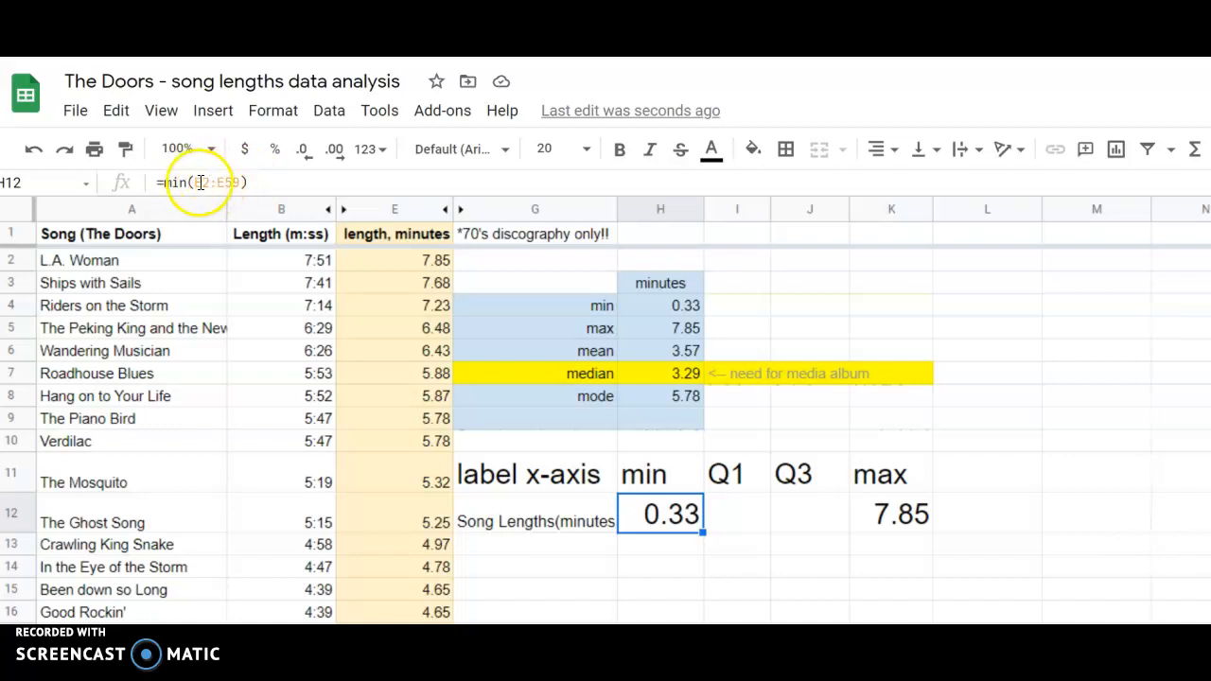
click(265, 180)
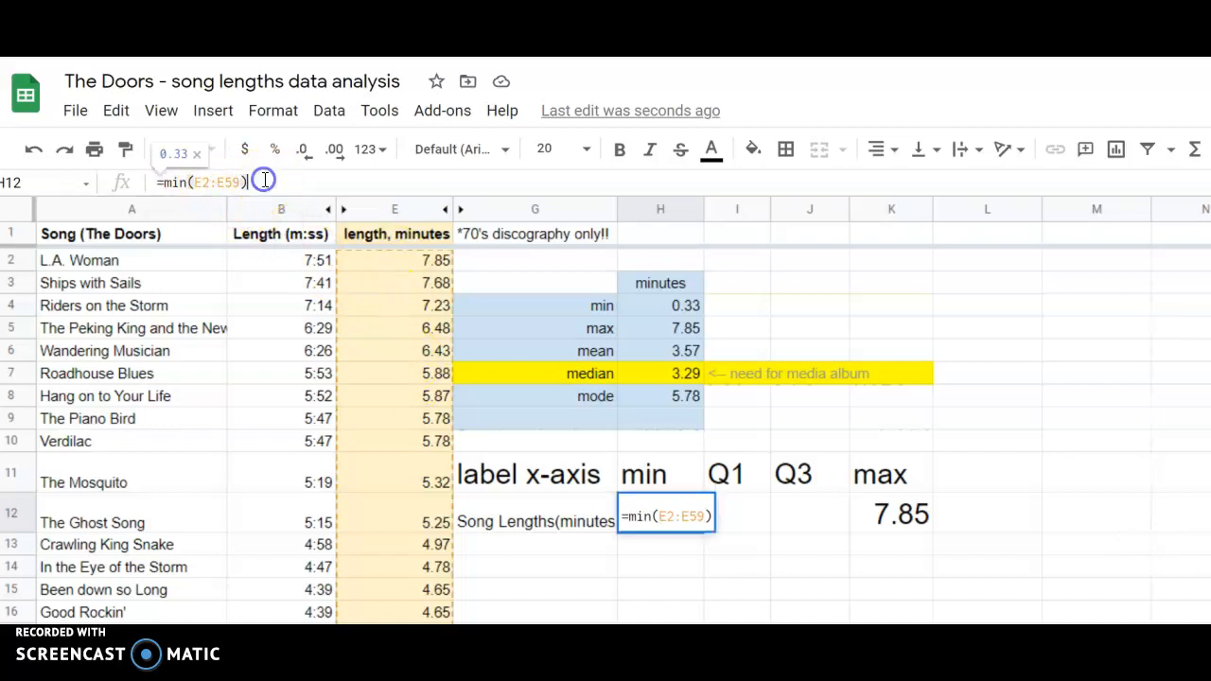
Calculate the first quartile of the song lengths in I12 with the formula =quartile(e2:e59, 1).
click(755, 511)
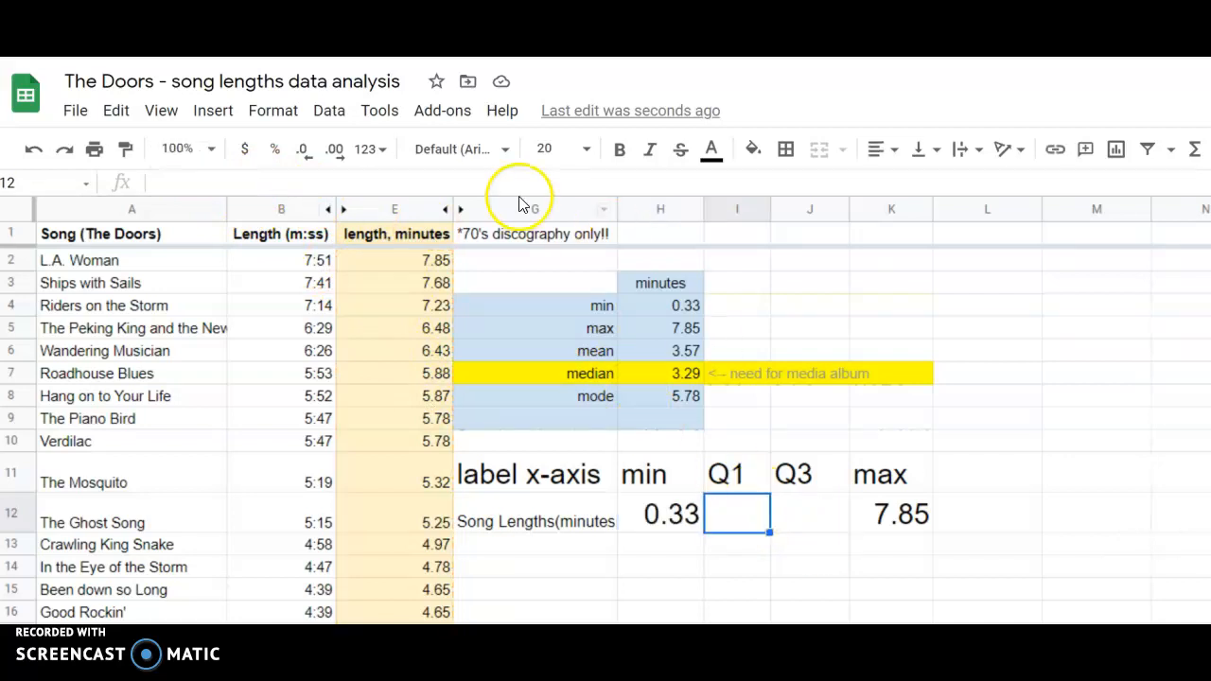
text(=quartile()
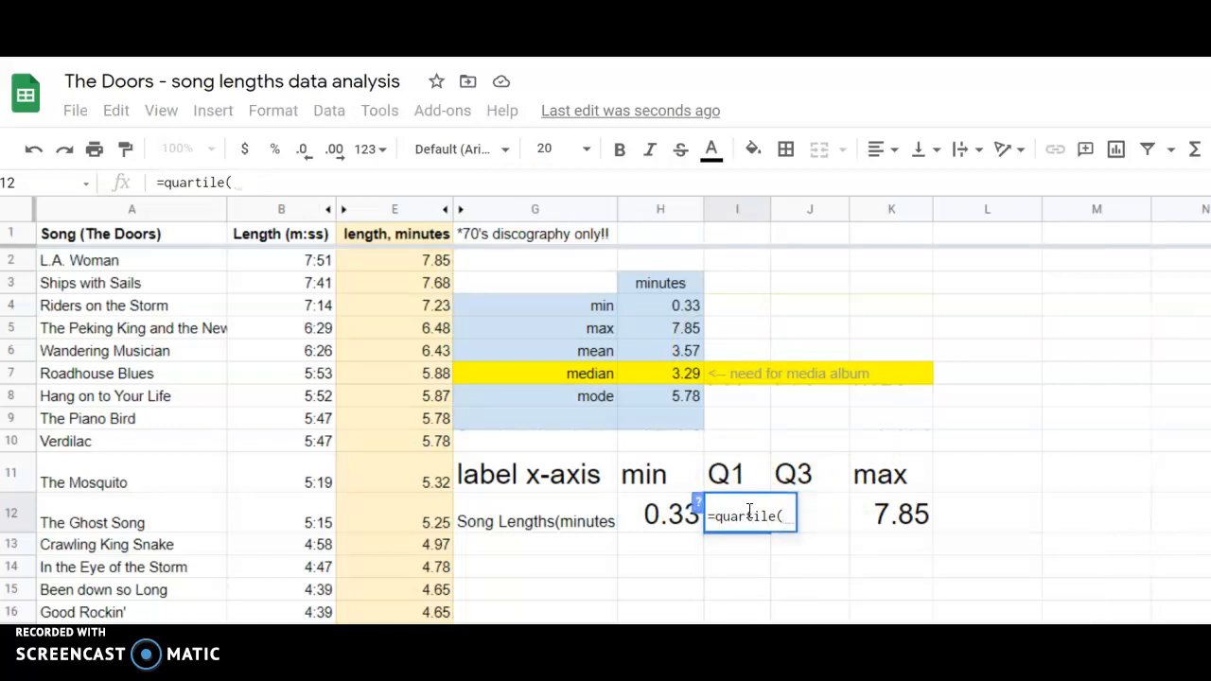
key(BackSpace)
key(BackSpace)
key(BackSpace)
key(BackSpace)
key(BackSpace)
key(BackSpace)
key(BackSpace)
key(BackSpace)
key(BackSpace)
text(quar)
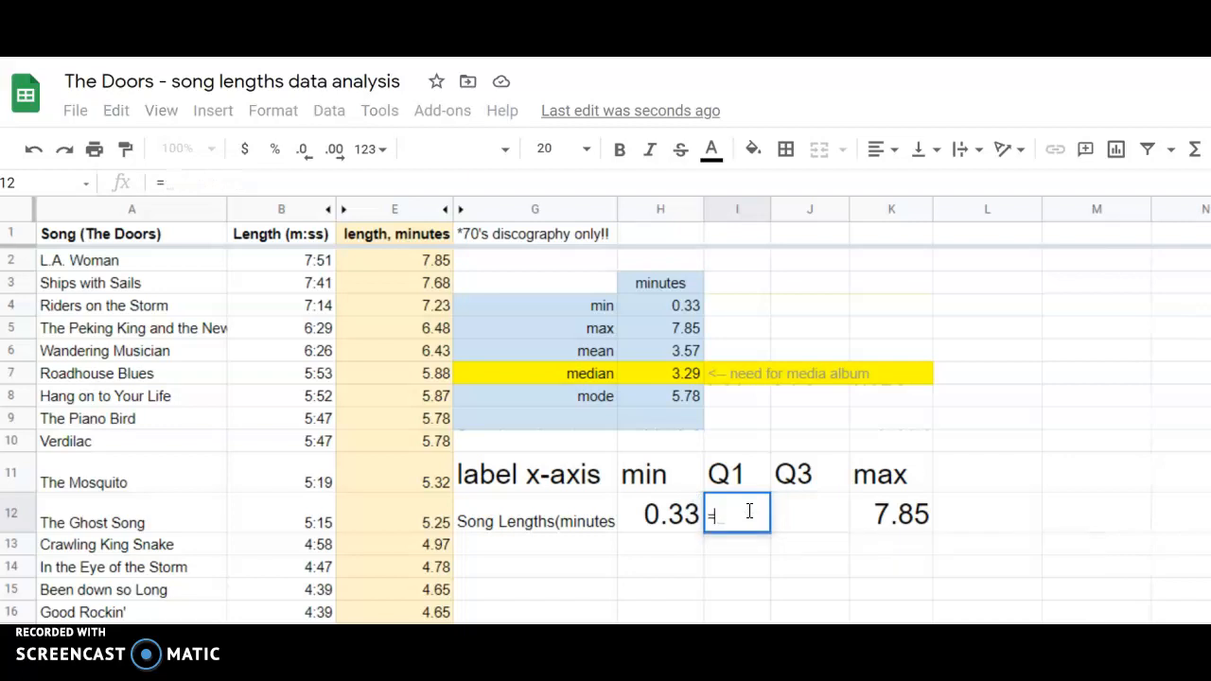
text(tile()
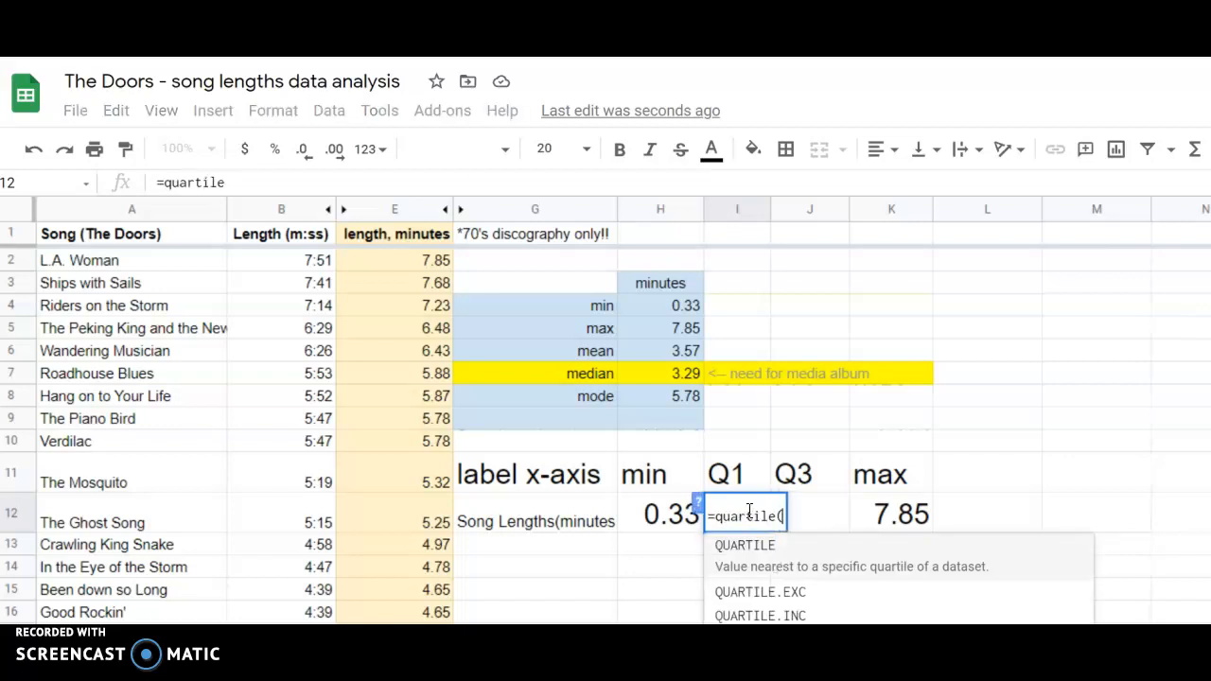
text(e2:)
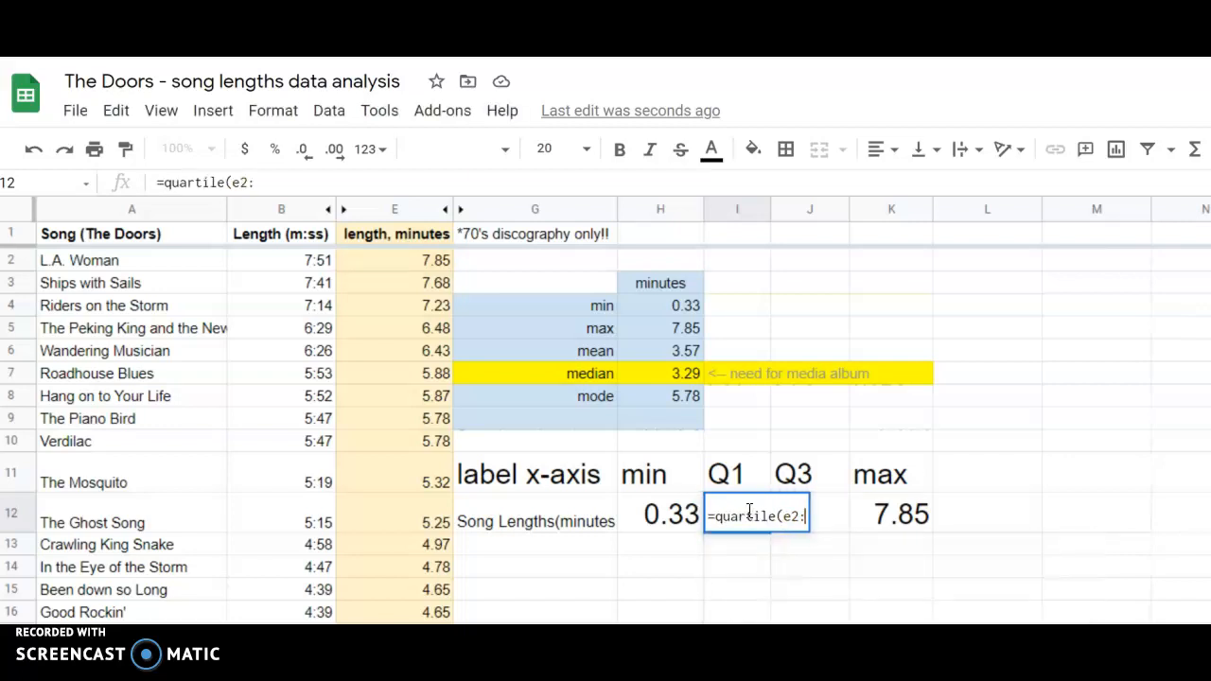
text(e59)
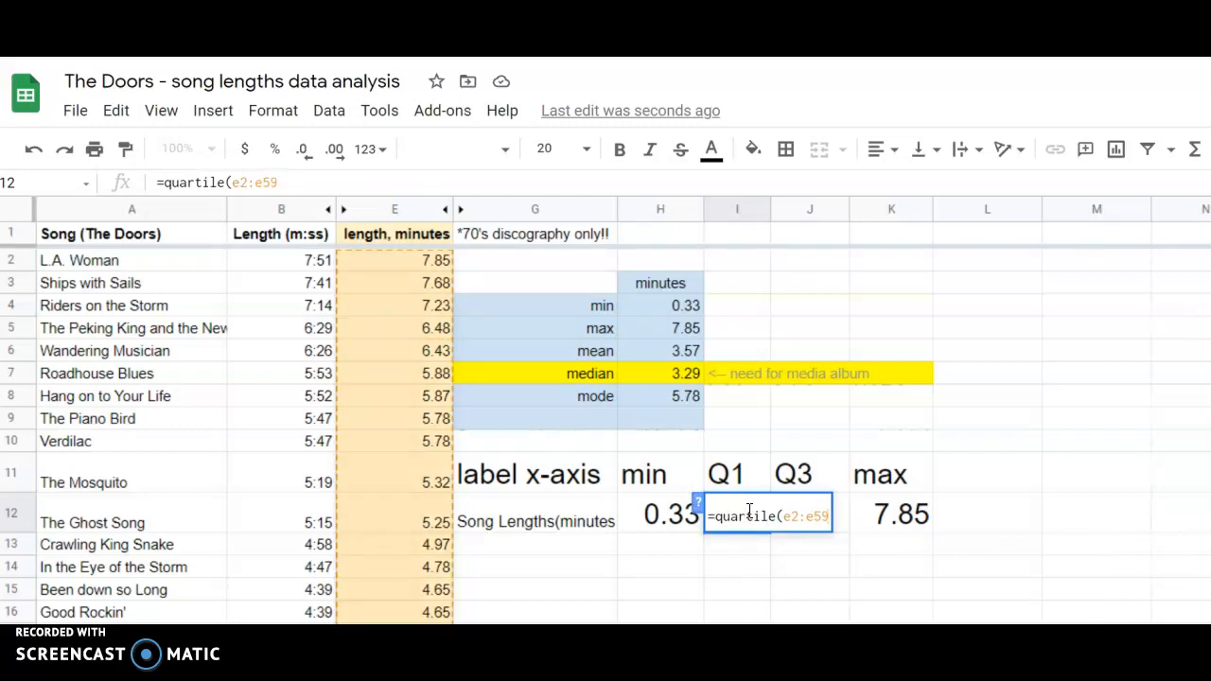
text(, )
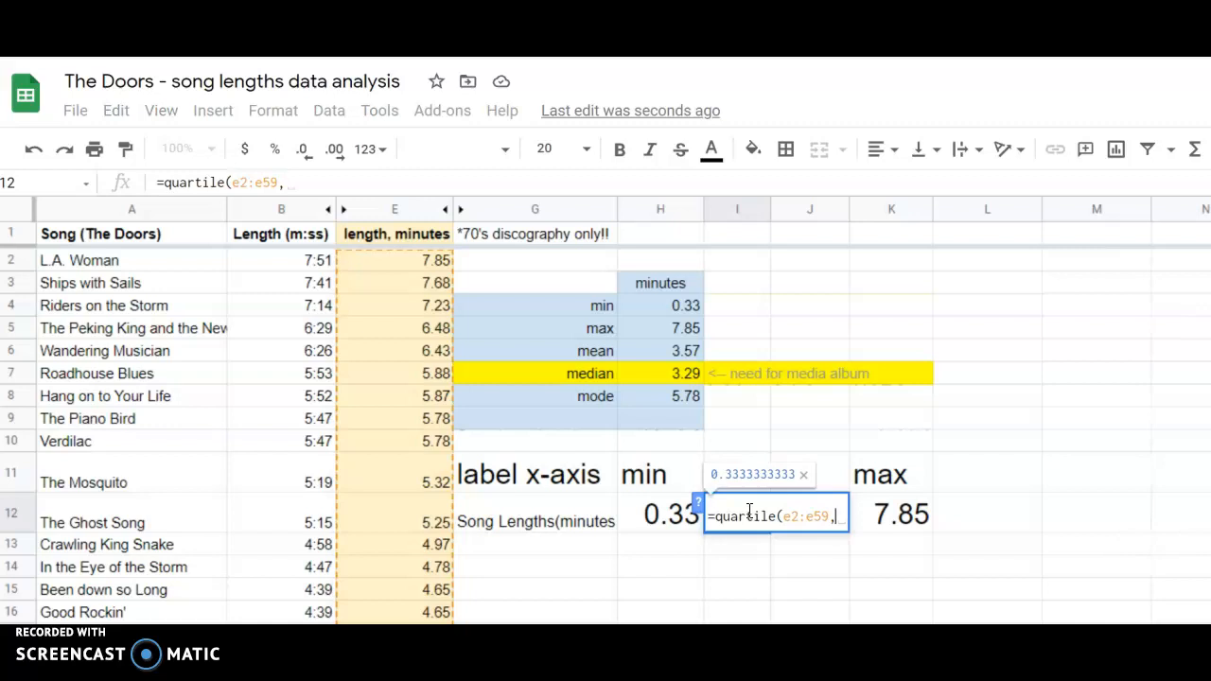
text(1)
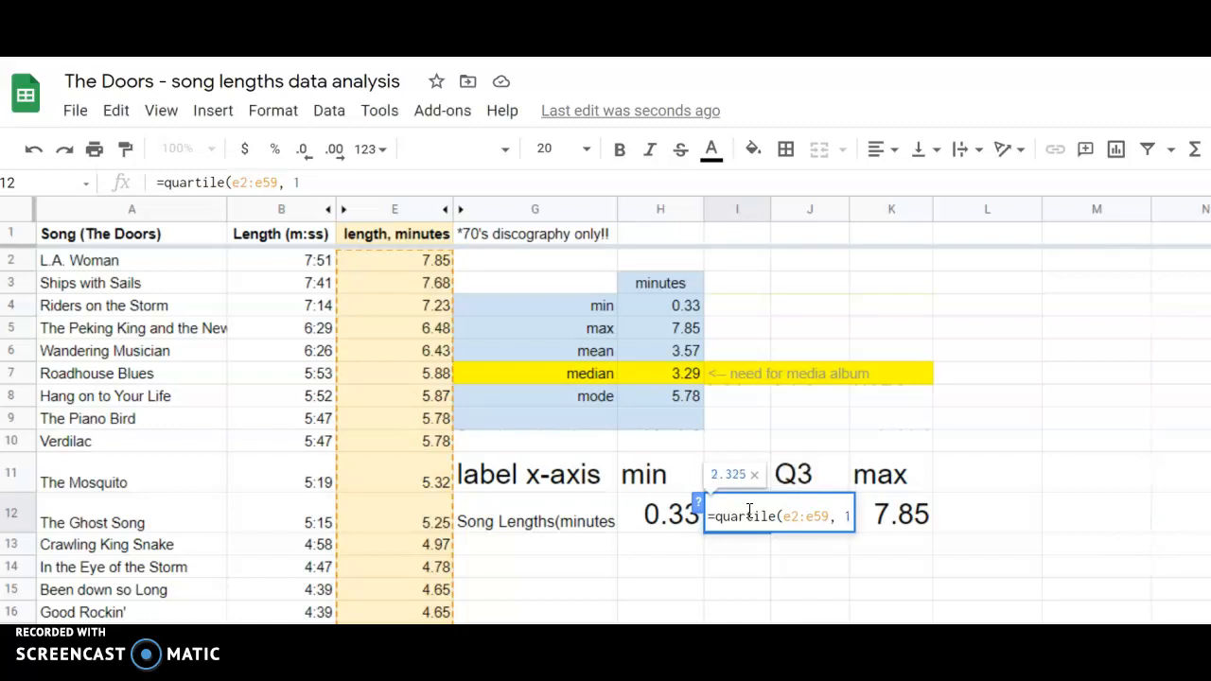
text())
key(Return)
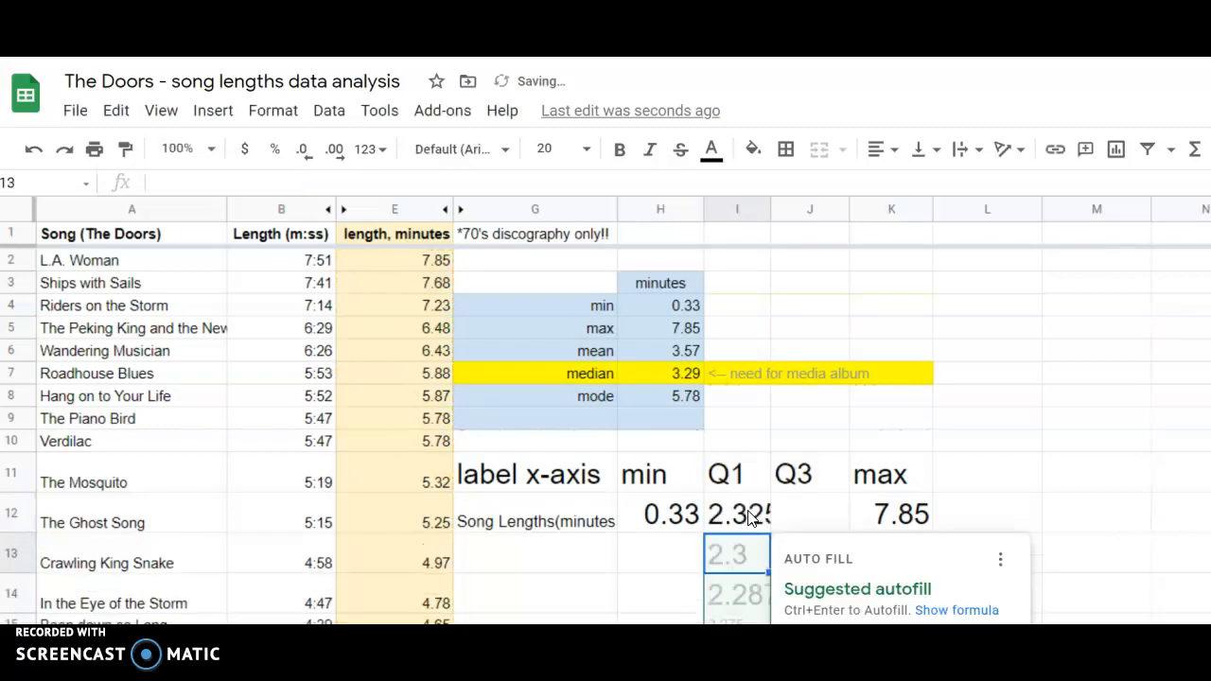
Review the data range and the quartile number in the Q1 formula in I12.
click(749, 518)
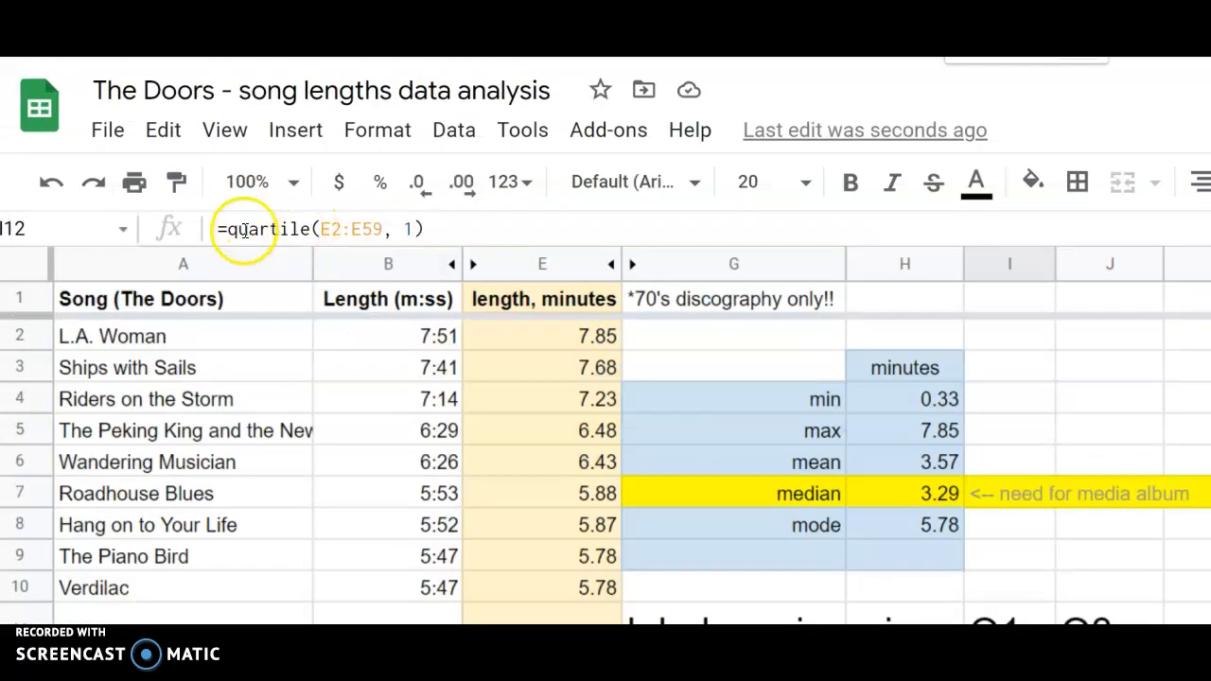
drag(319, 232, 385, 241)
click(407, 231)
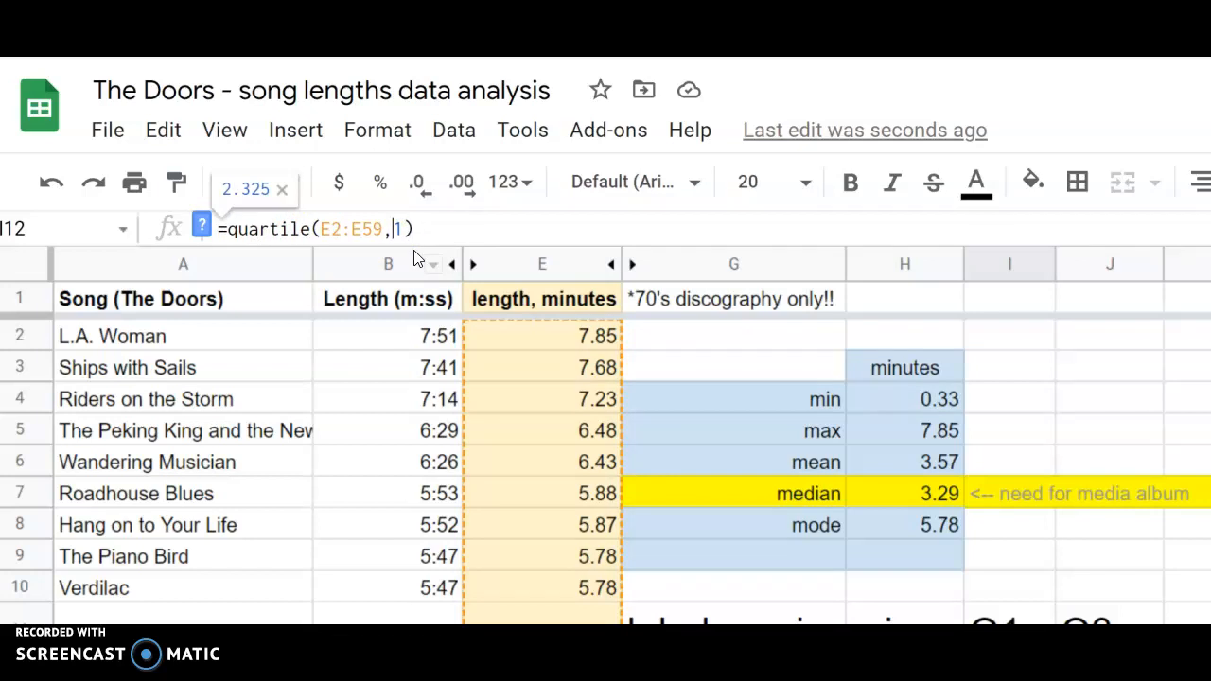
key(Return)
scroll(892, 378, down, 3)
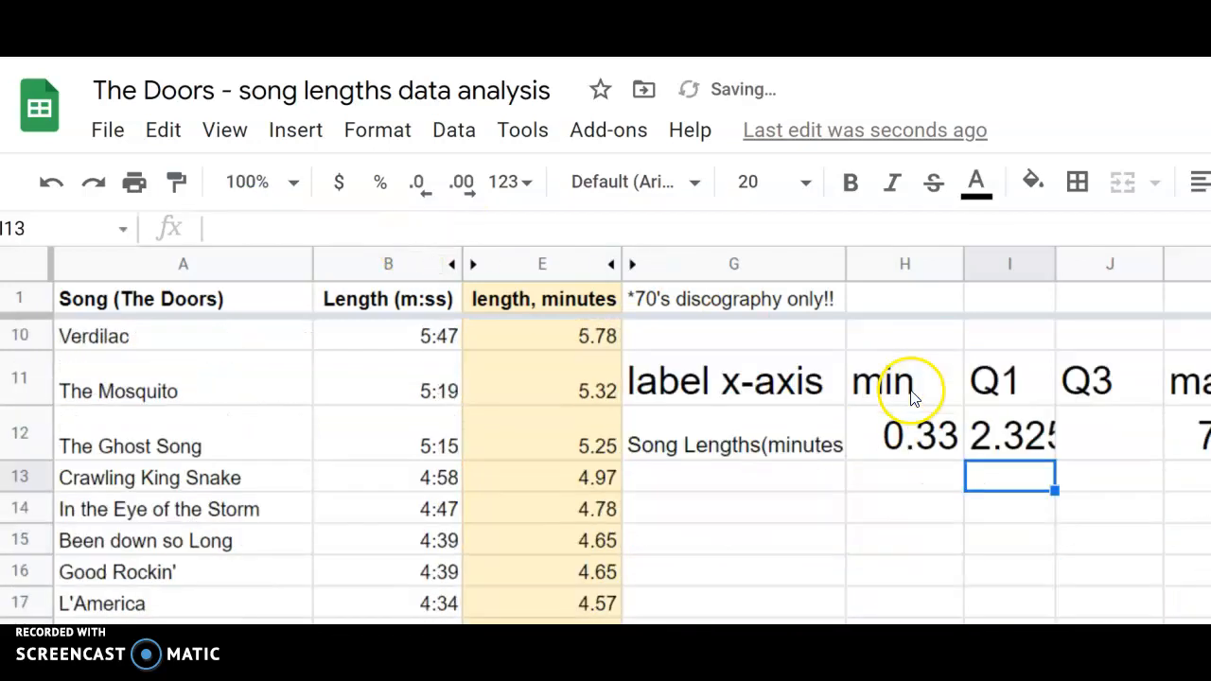
Format the Q1 value in I12 as a number with two decimal places.
click(981, 449)
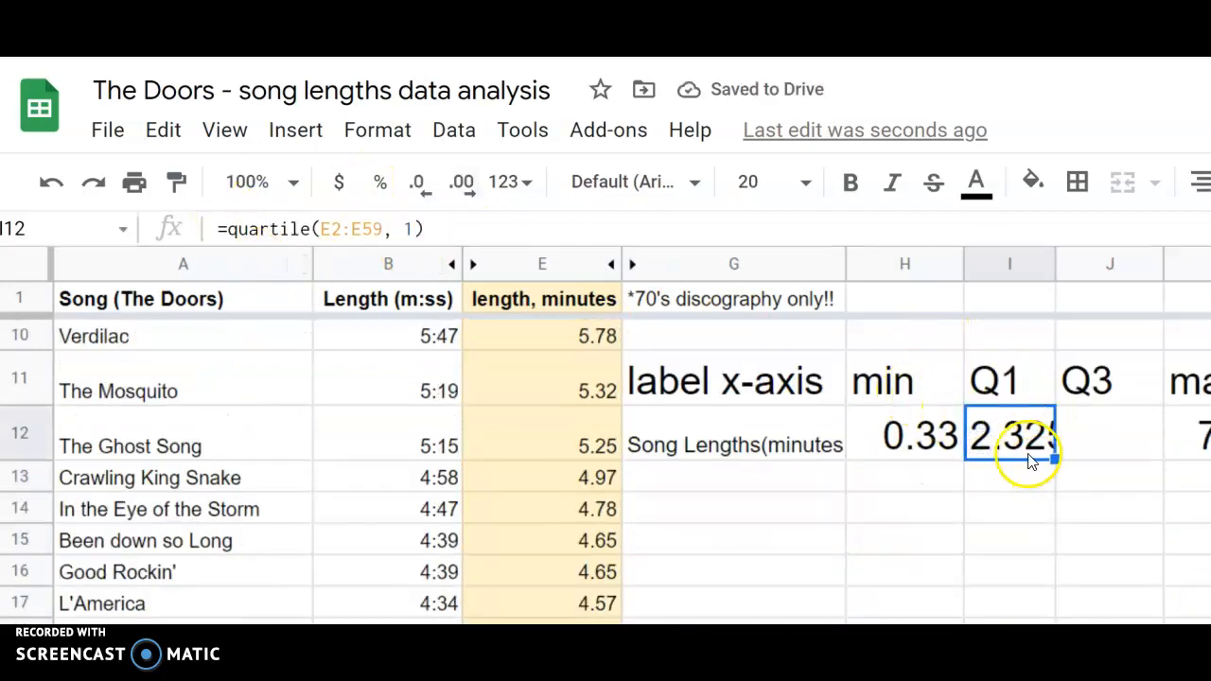
scroll(1029, 454, down, 2)
scroll(1031, 455, up, 2)
click(368, 132)
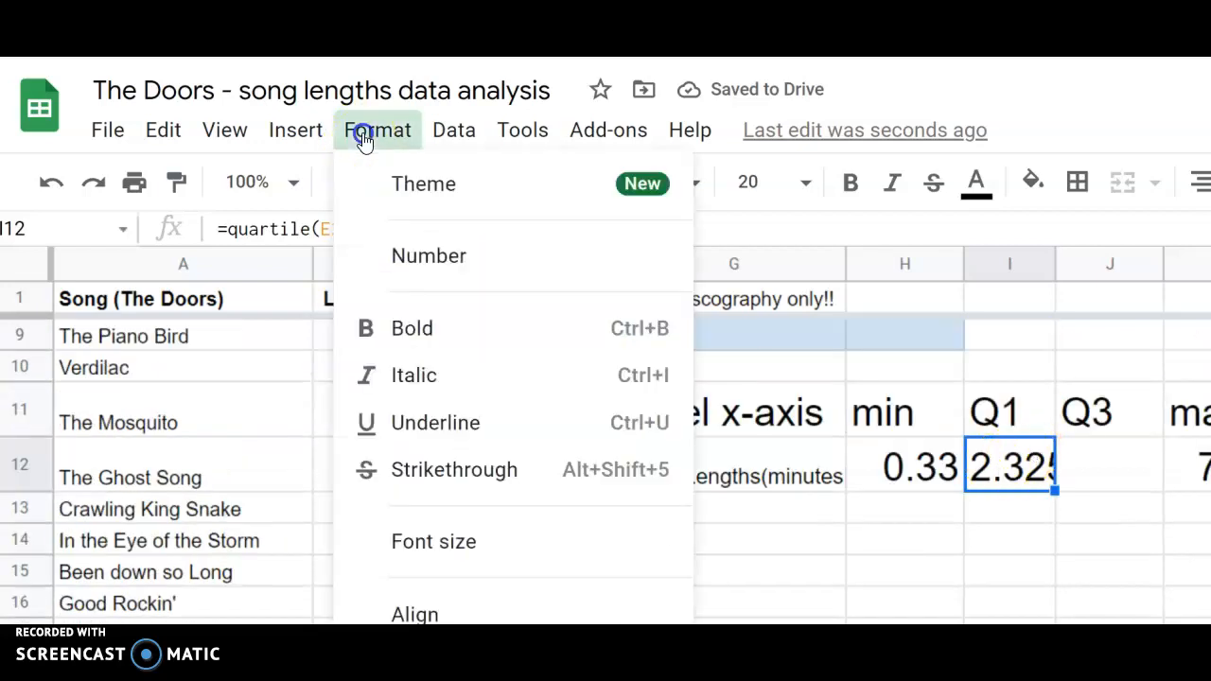
mouse_move(473, 257)
click(843, 295)
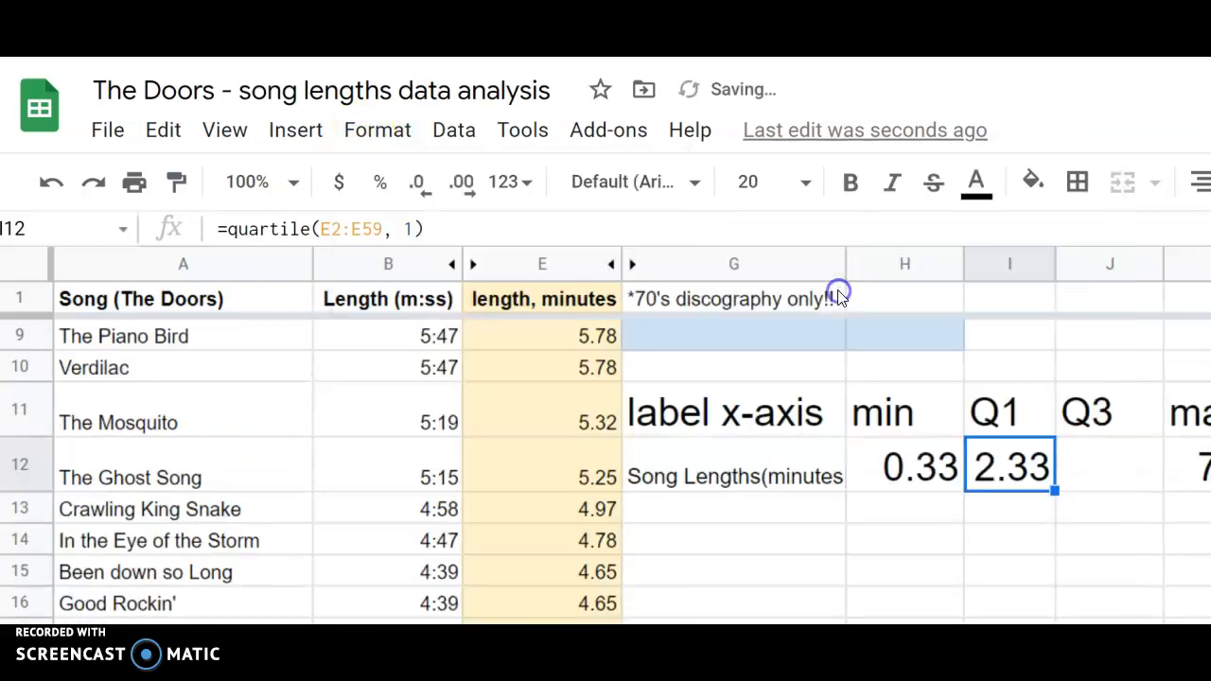
Calculate the third quartile of the song lengths in J12 with the formula =quartile(e2:e59, 3).
click(1111, 482)
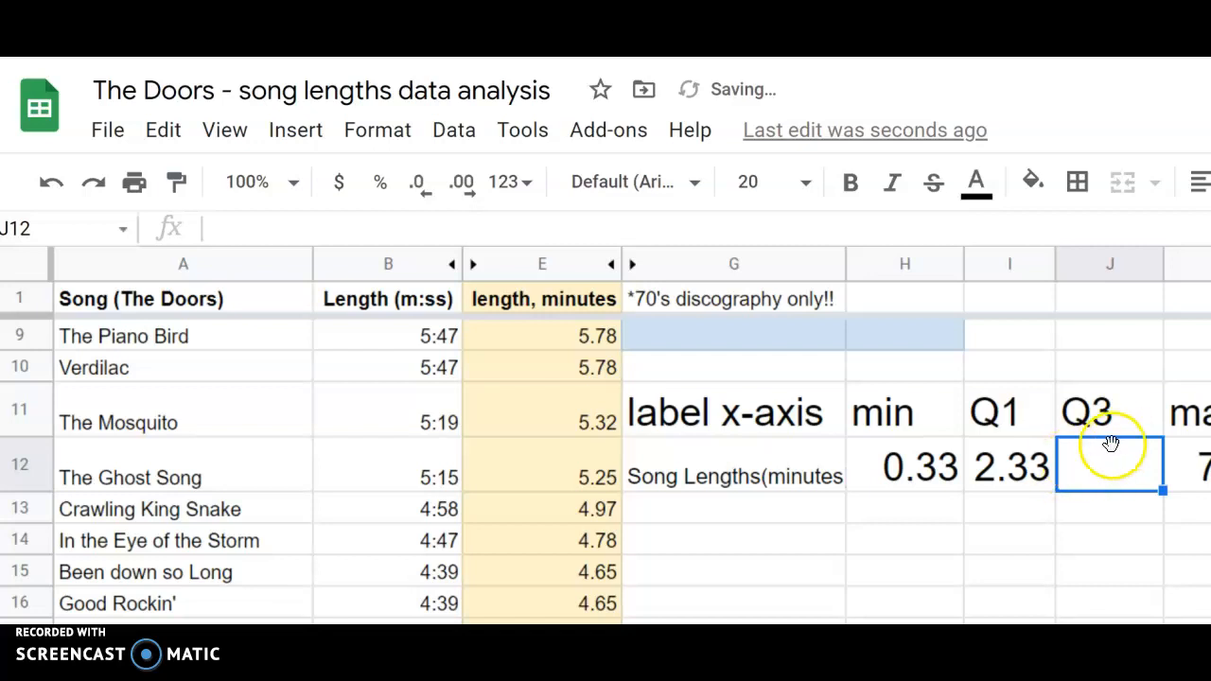
text(=)
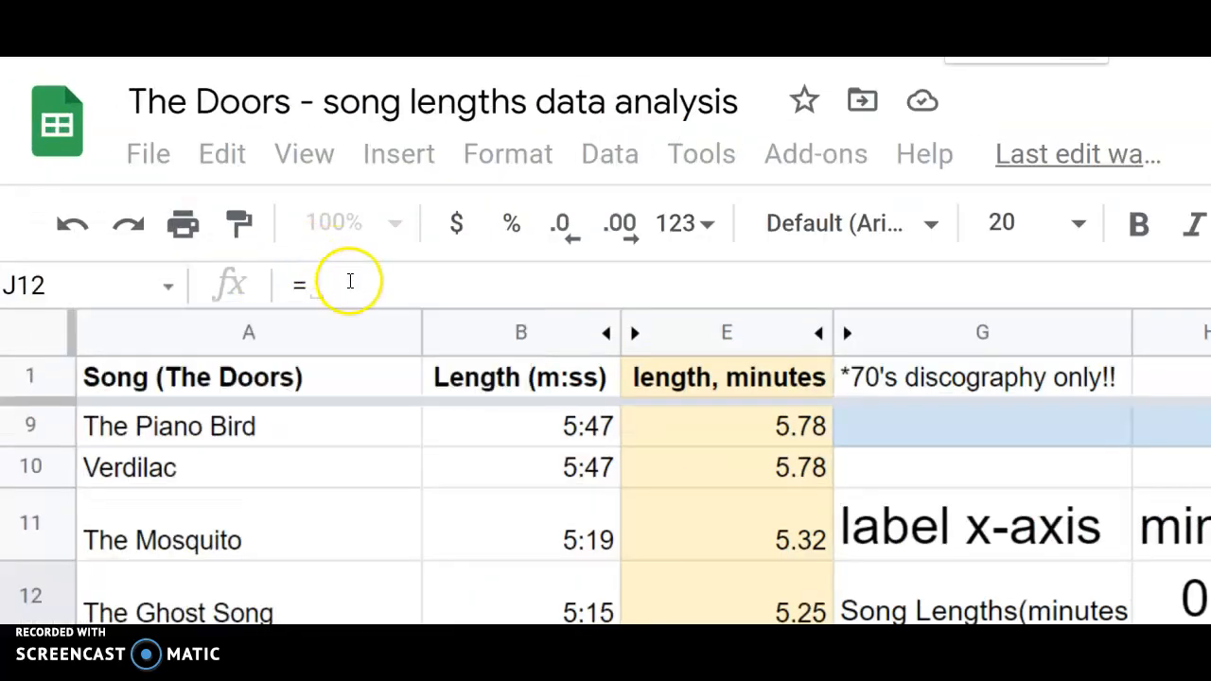
scroll(479, 460, up, 2)
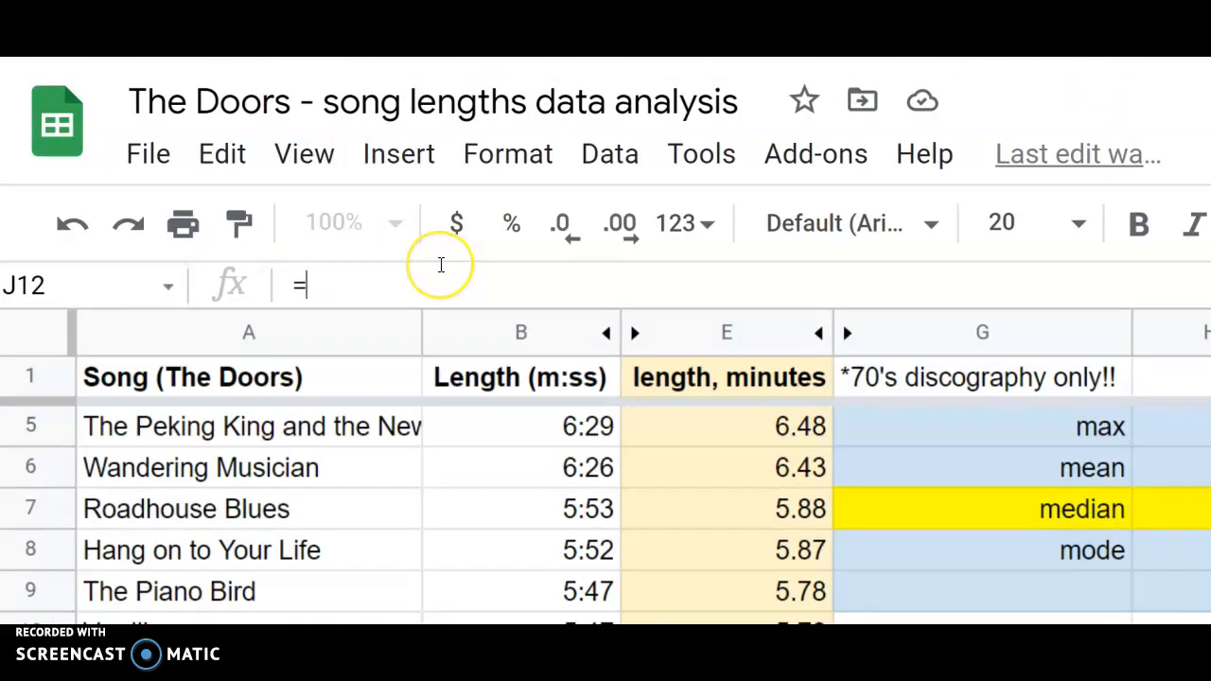
text(qua)
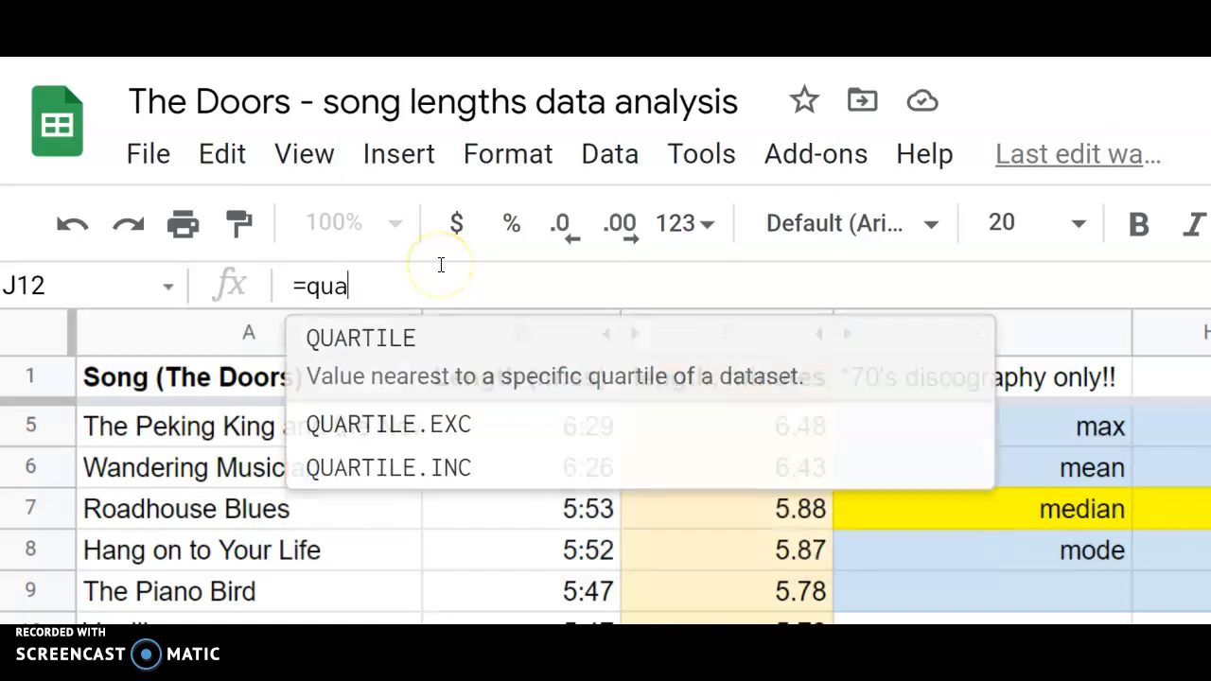
text(rtile(e)
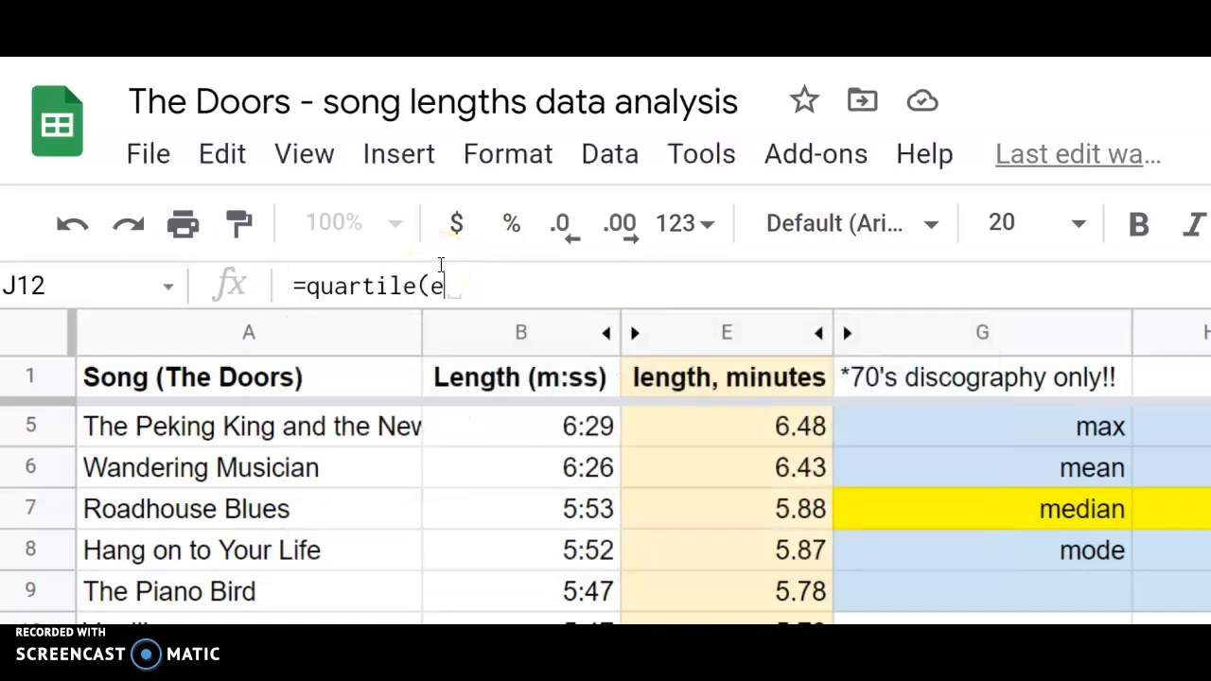
text(2:e59, 3)
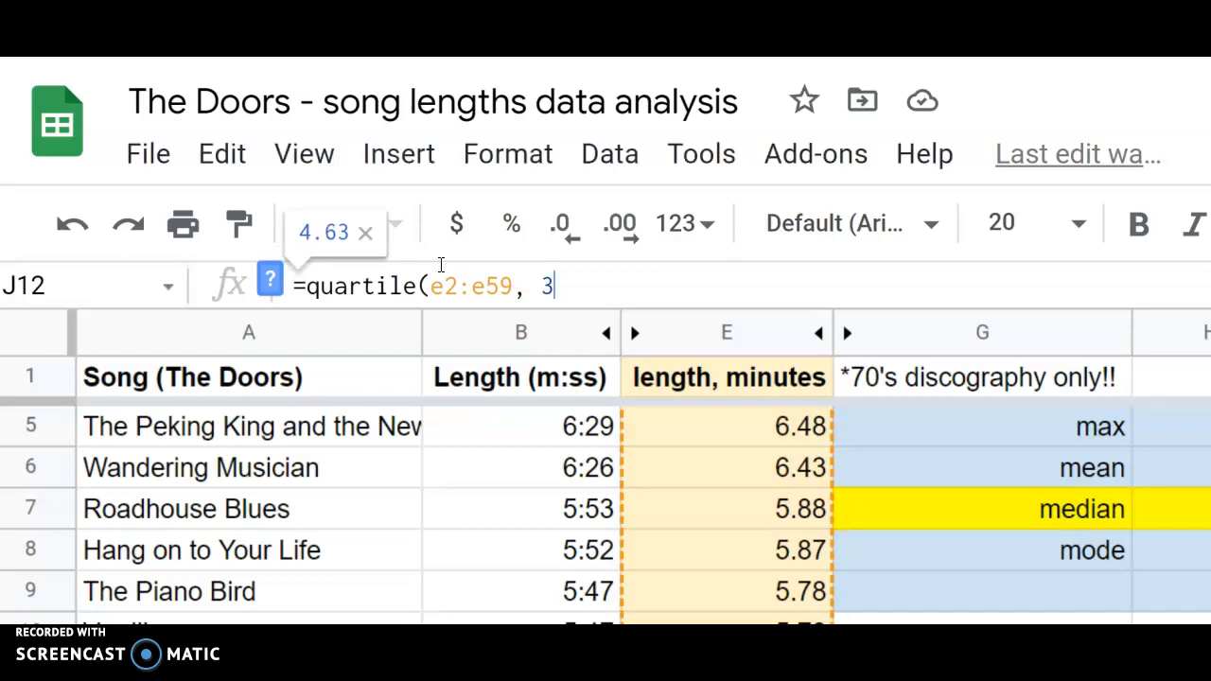
text())
key(Return)
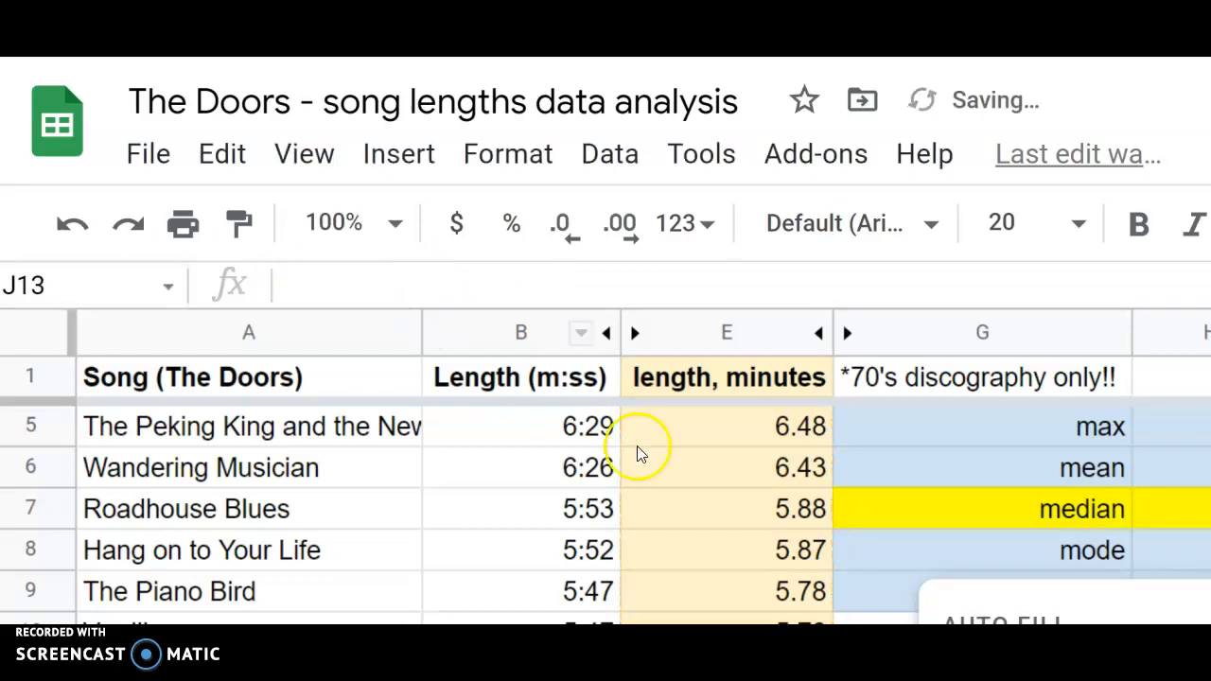
Examine the Q3 formula in J12, including its cell range and quartile number.
scroll(738, 454, down, 3)
click(1018, 558)
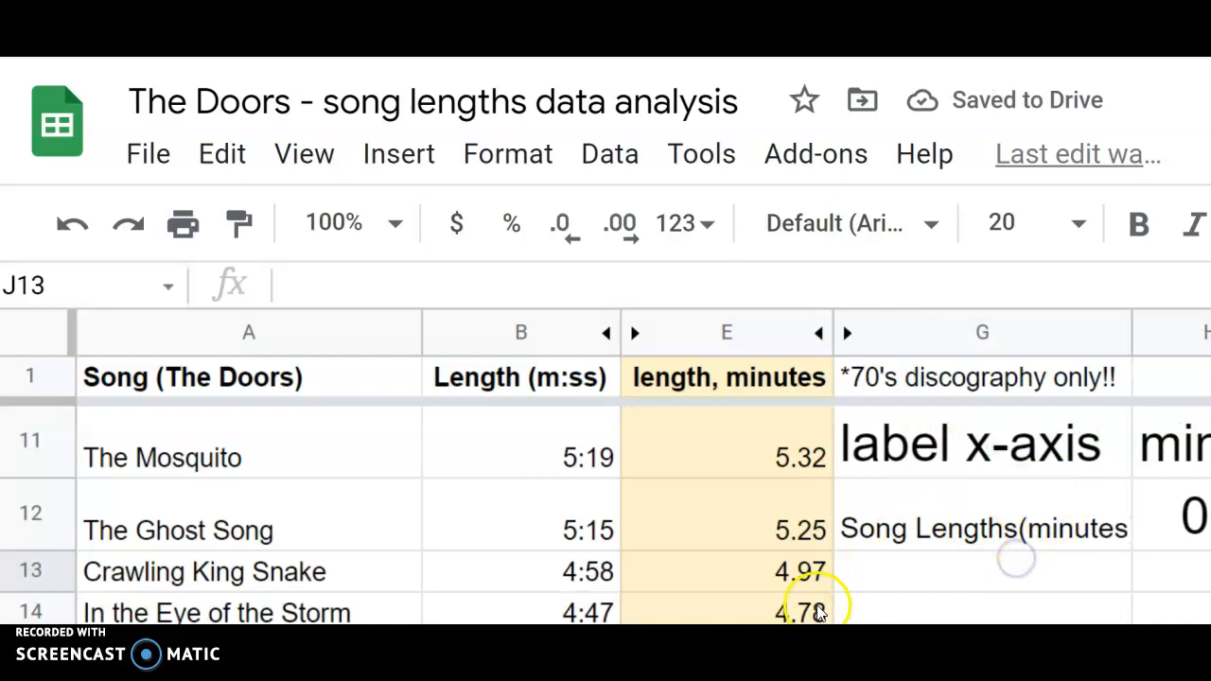
scroll(846, 492, down, 3)
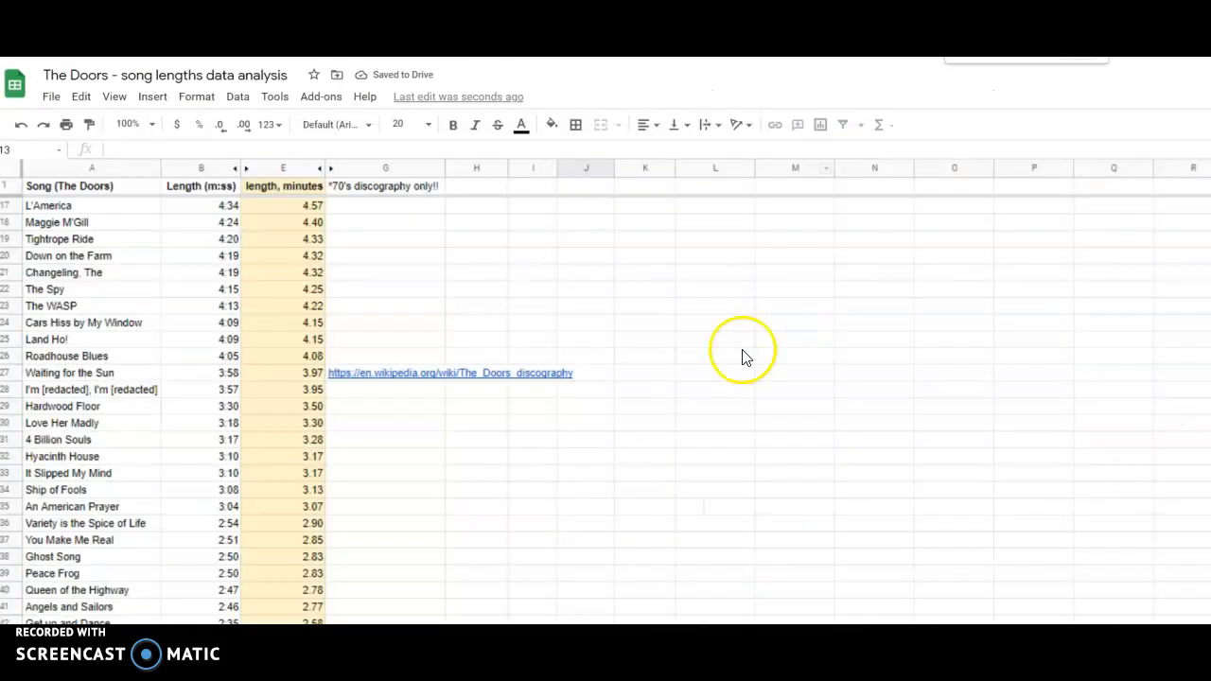
scroll(744, 354, up, 5)
click(566, 359)
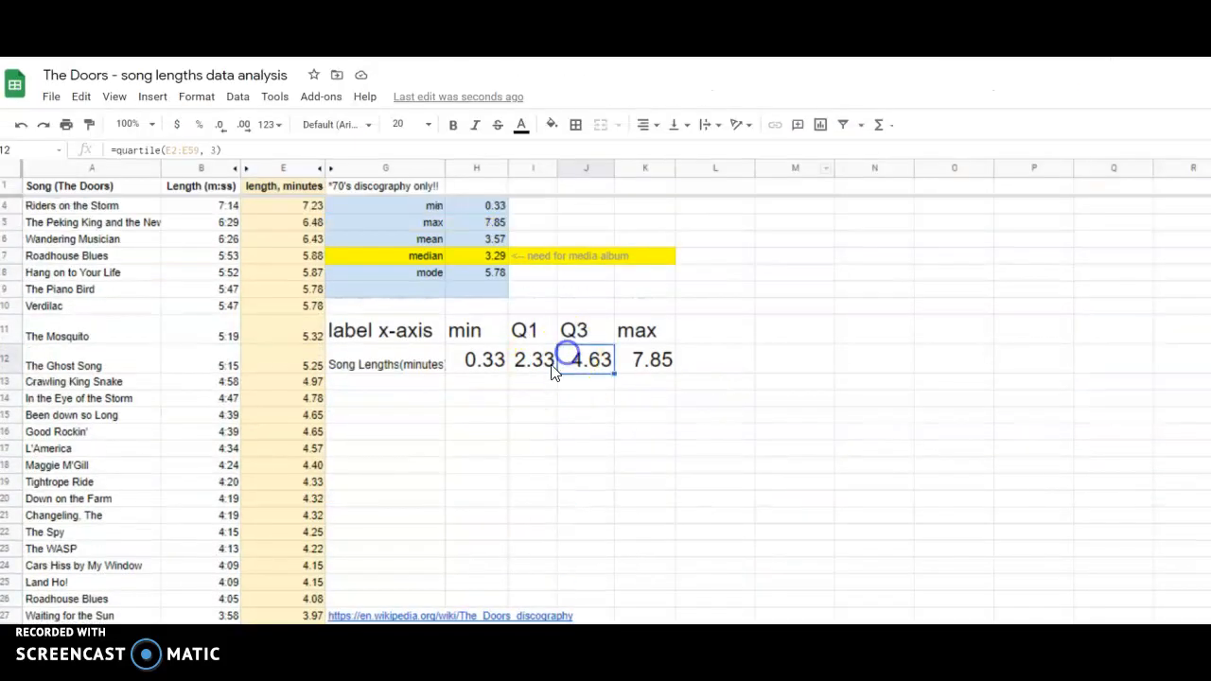
click(157, 154)
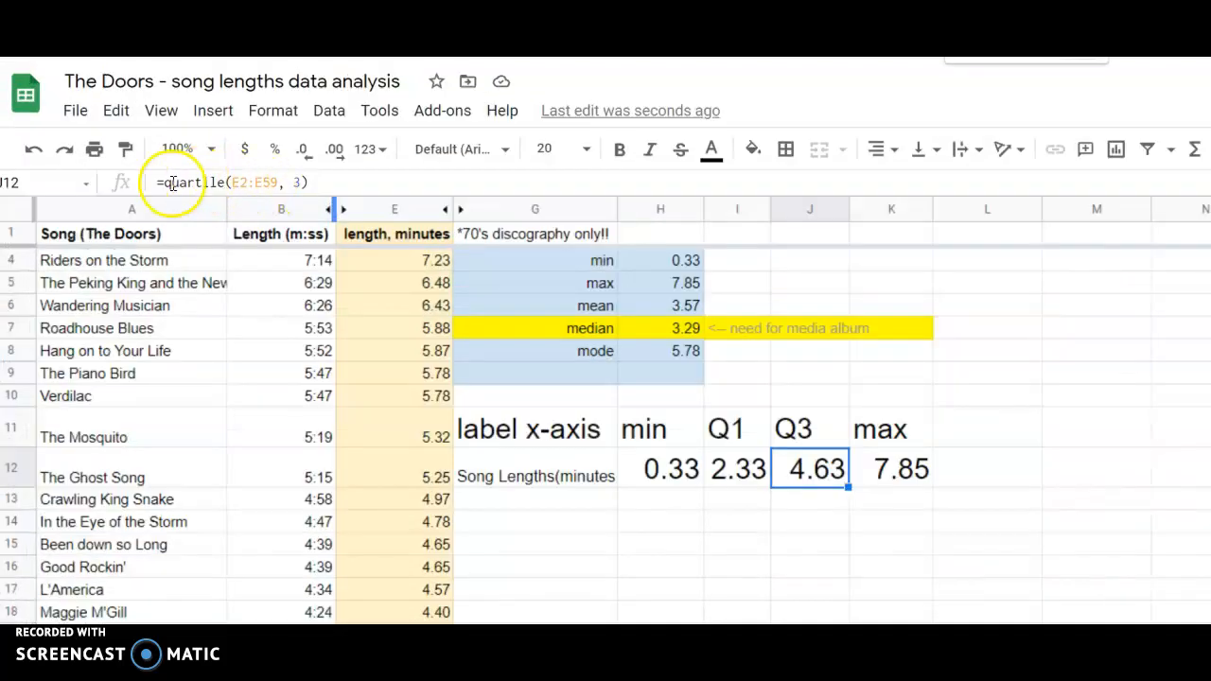
click(296, 183)
key(Return)
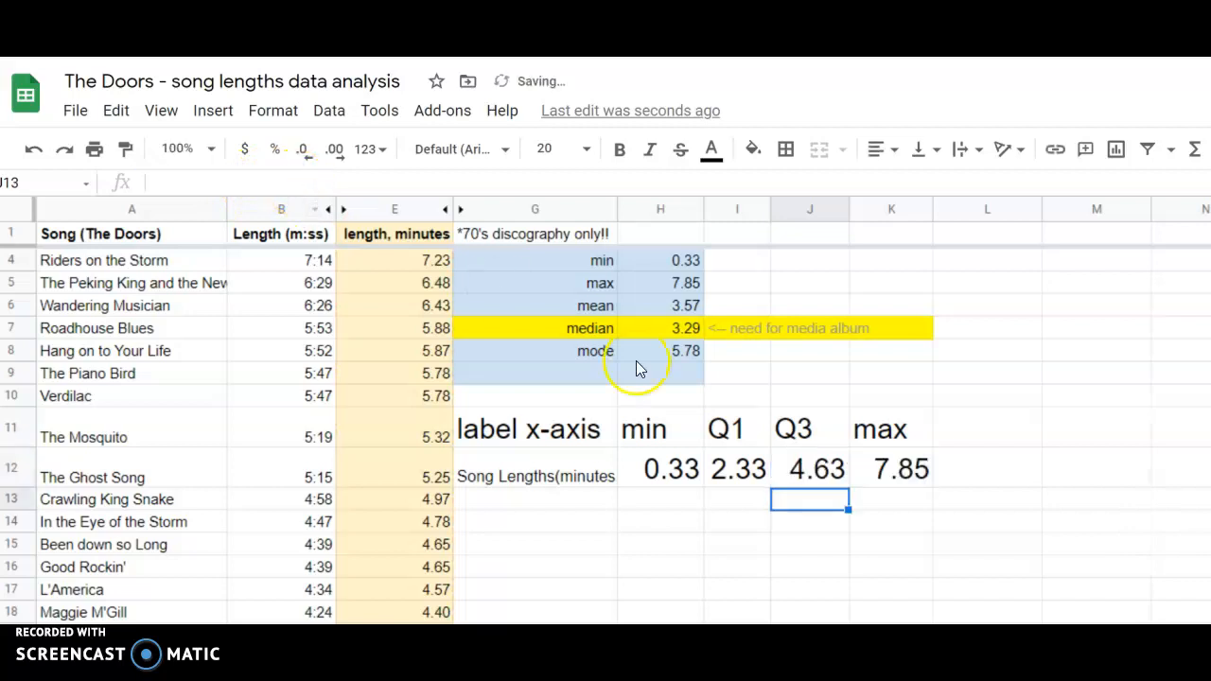
Undo the Q3 formula in J12 and the number format in I12, and redo both.
key(ctrl+z)
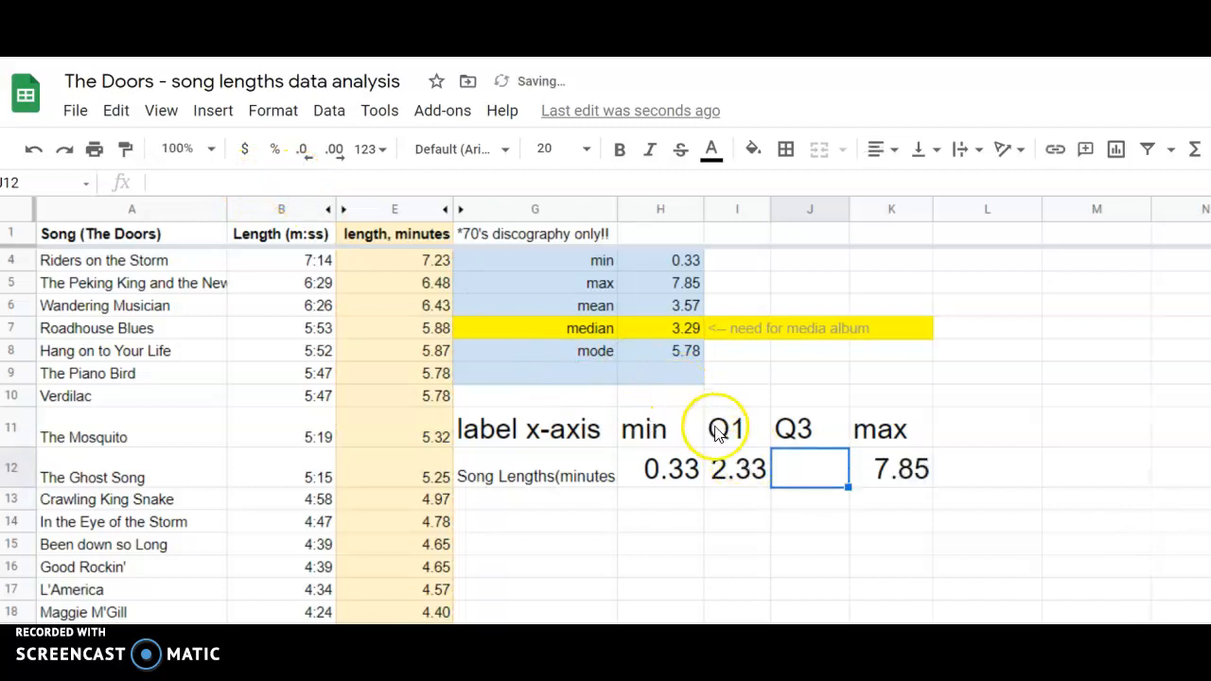
key(ctrl+z)
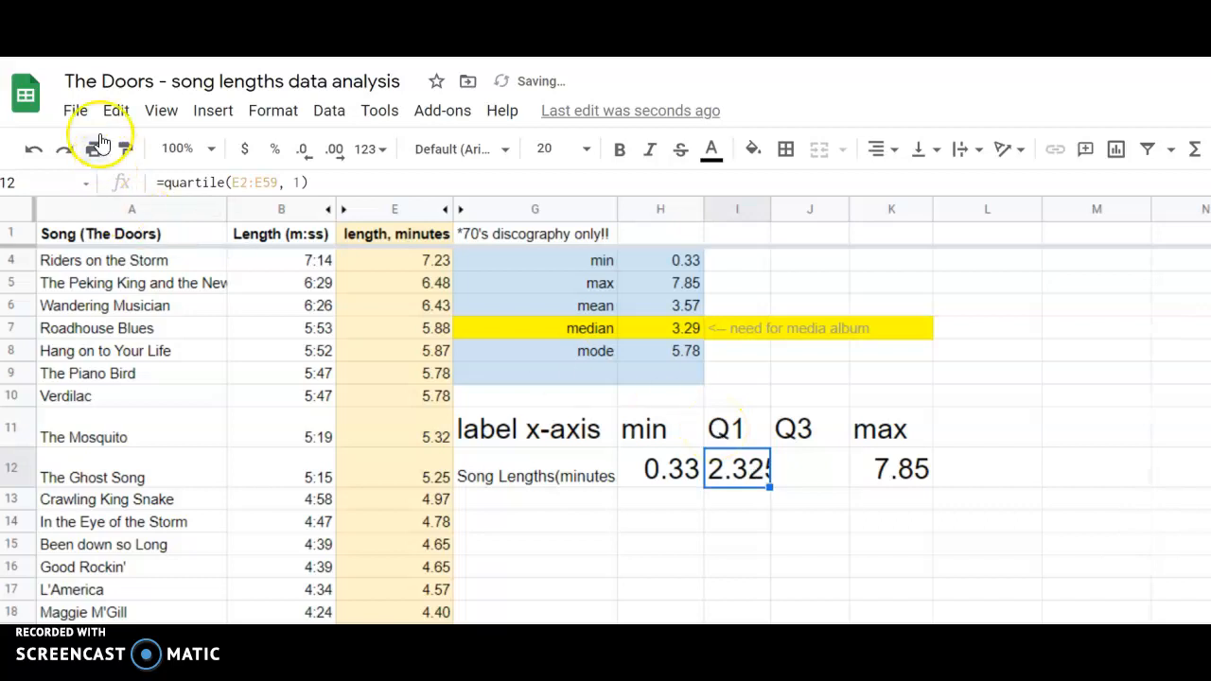
click(64, 148)
click(64, 149)
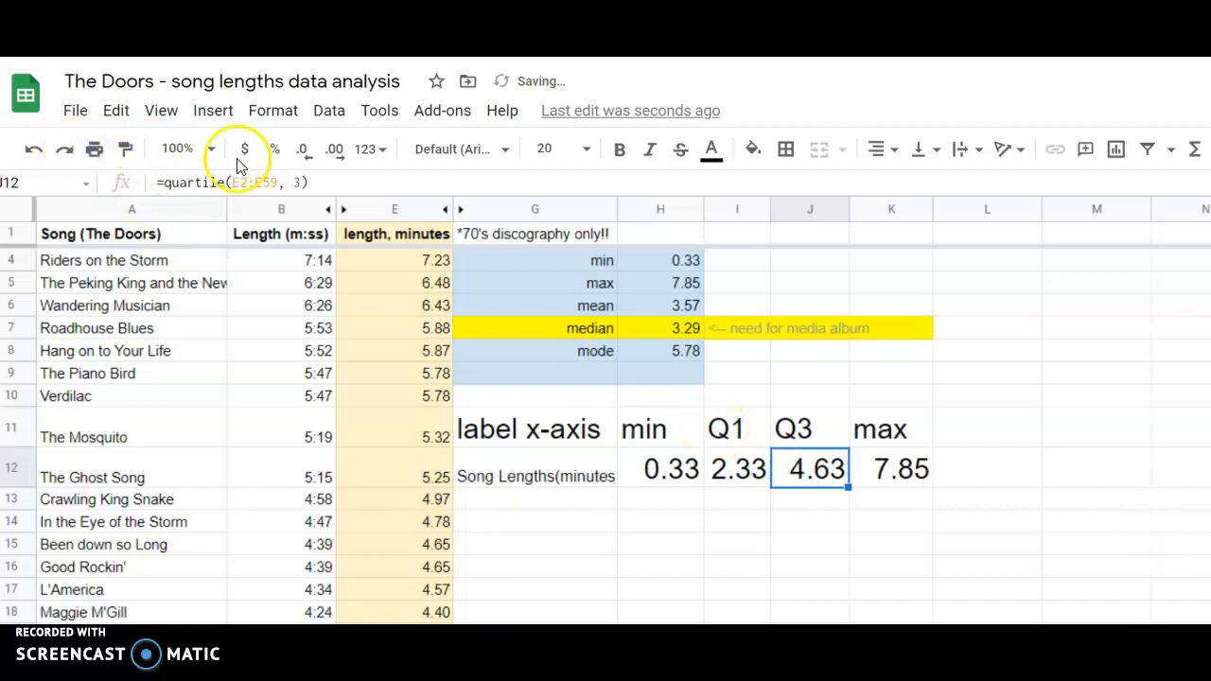
Recheck the quartile number in the Q3 formula in J12 and leave the cell.
click(295, 181)
key(Return)
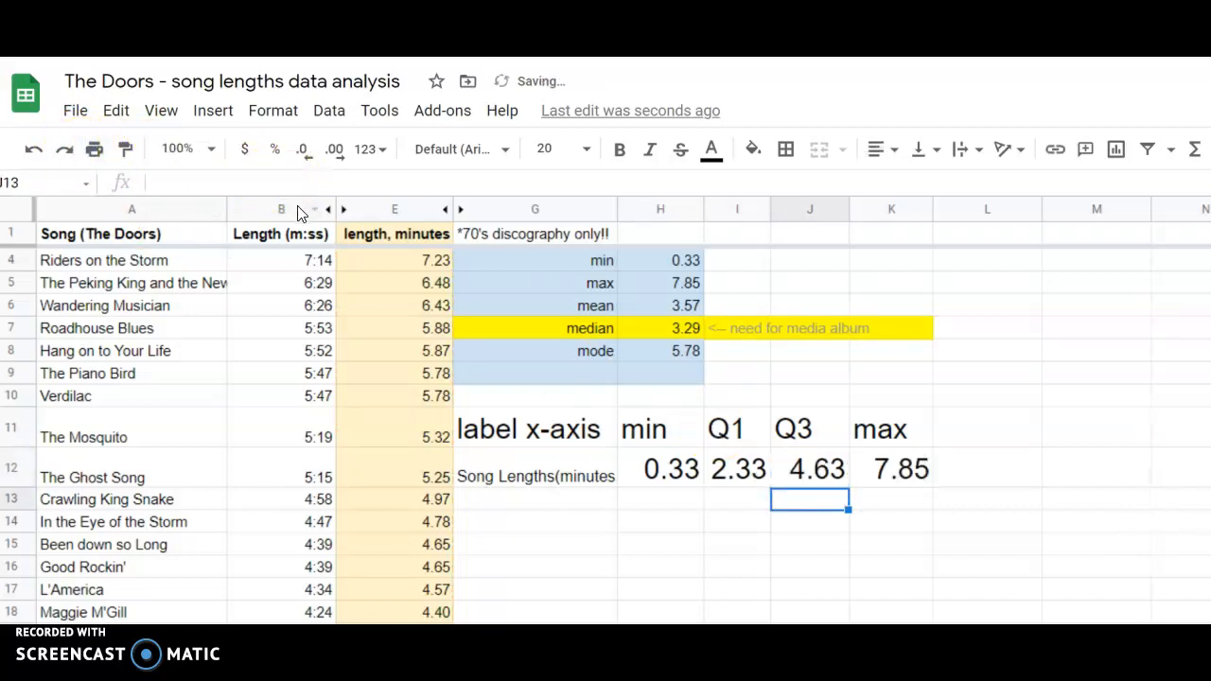
click(797, 474)
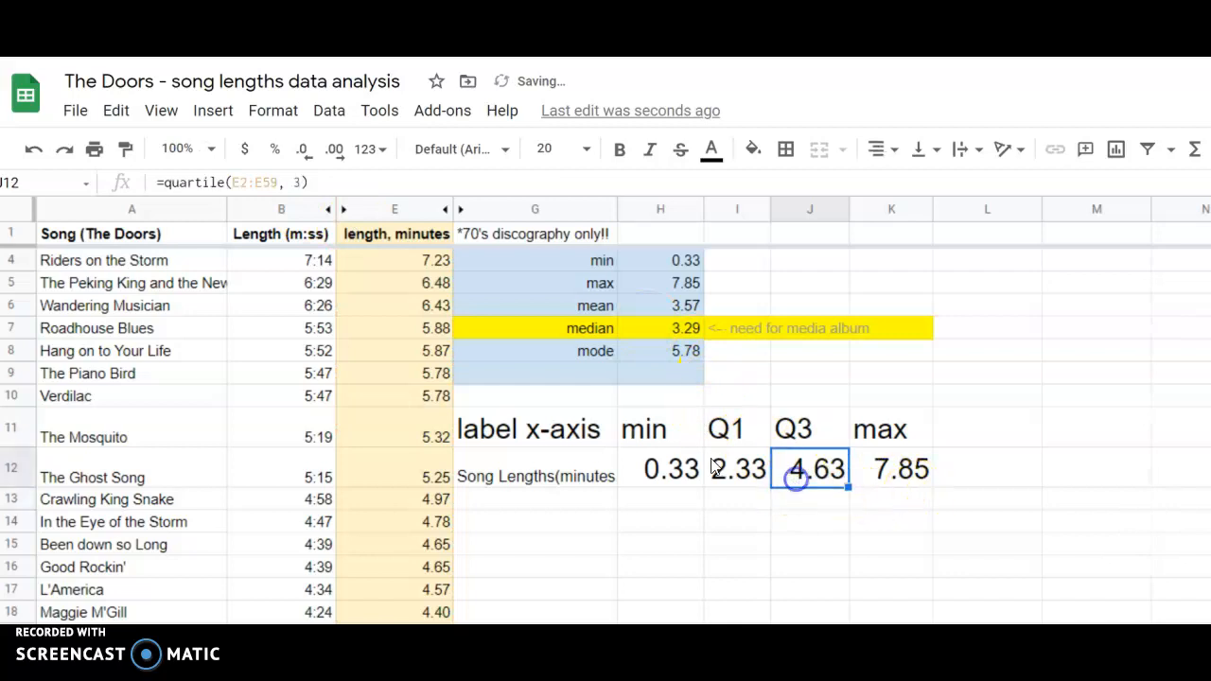
click(291, 181)
click(873, 506)
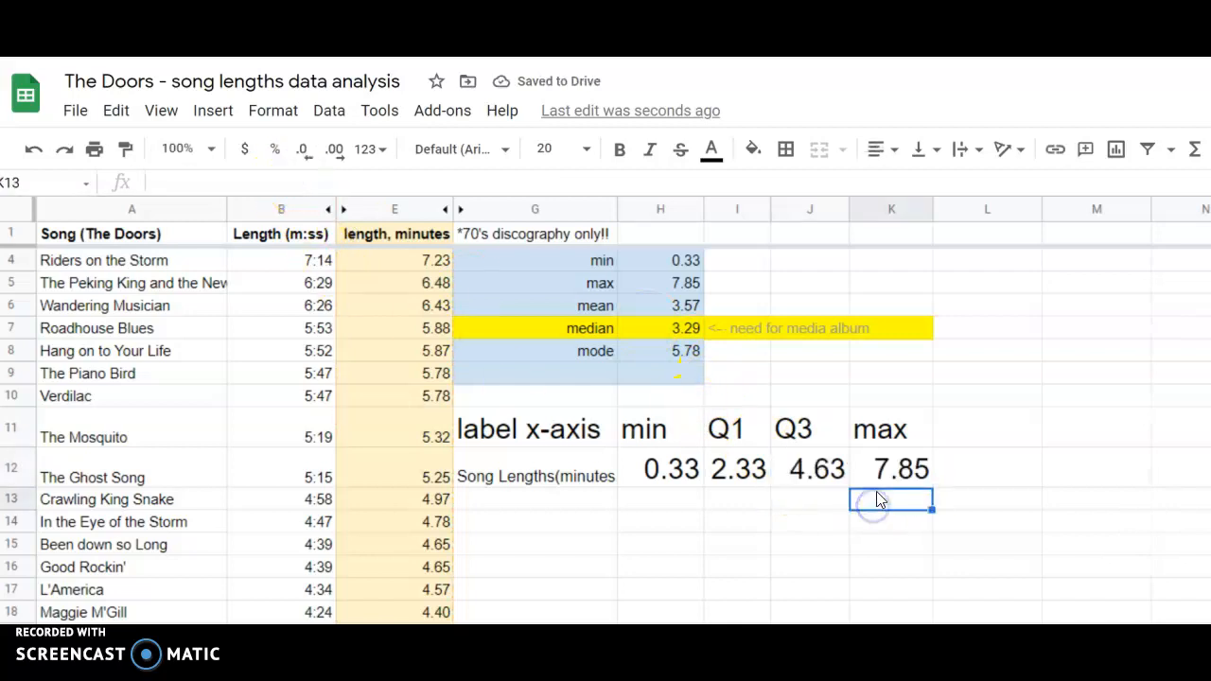
Copy the Song Lengths(minutes) summary row from G12 to K12.
click(582, 478)
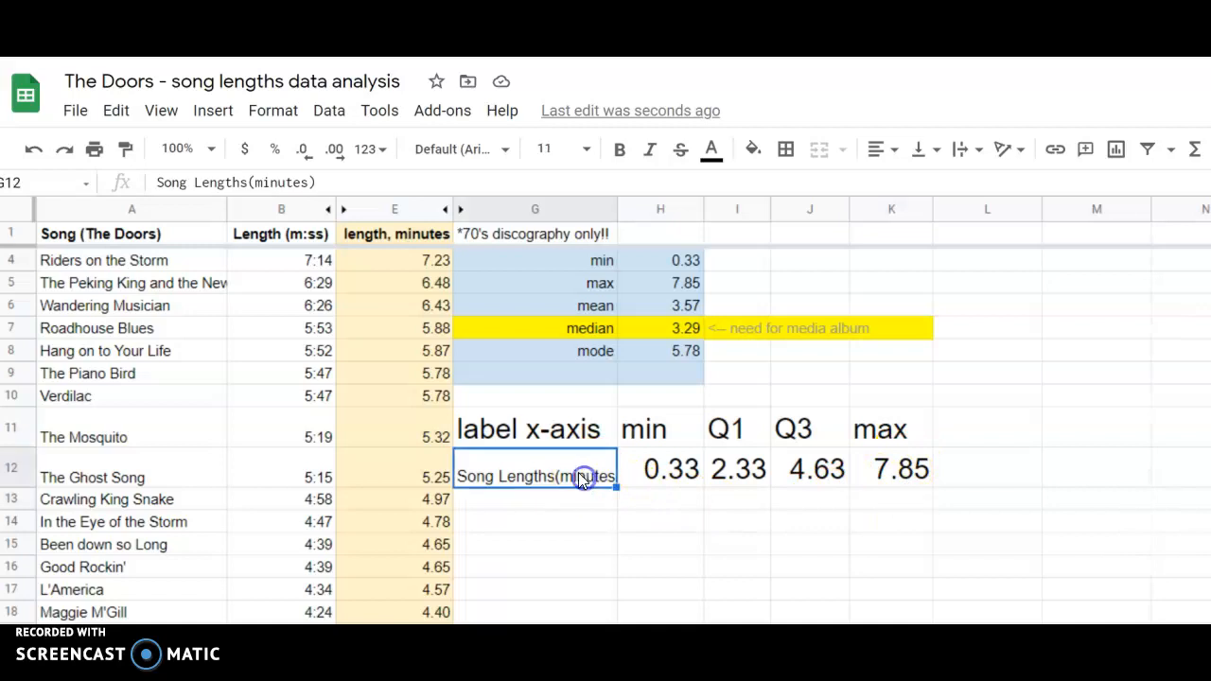
drag(579, 480, 934, 473)
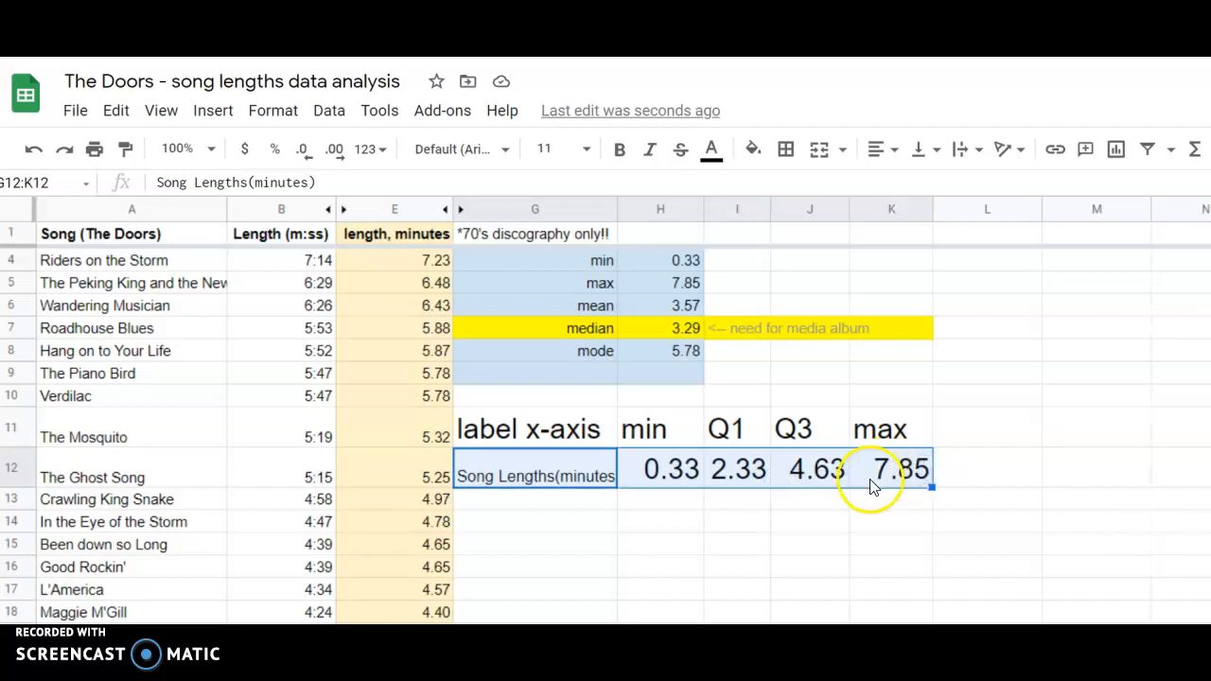
key(ctrl+c)
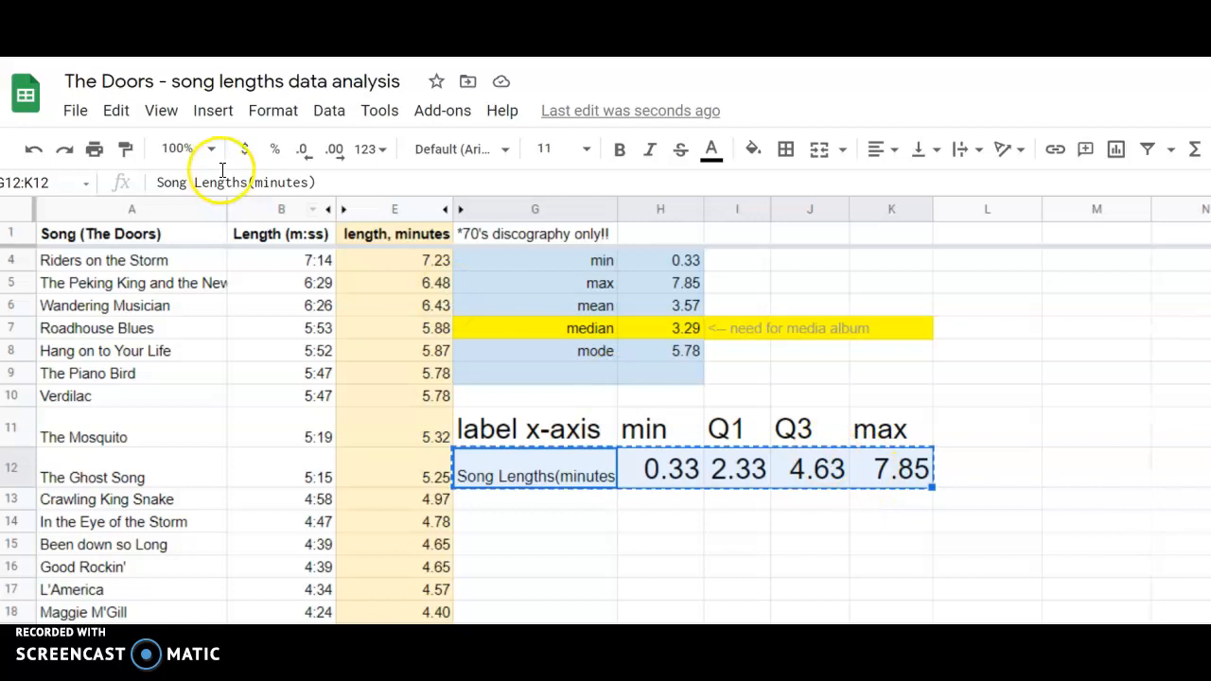
Create a new blank spreadsheet for the copied song length summary row.
click(74, 110)
click(115, 203)
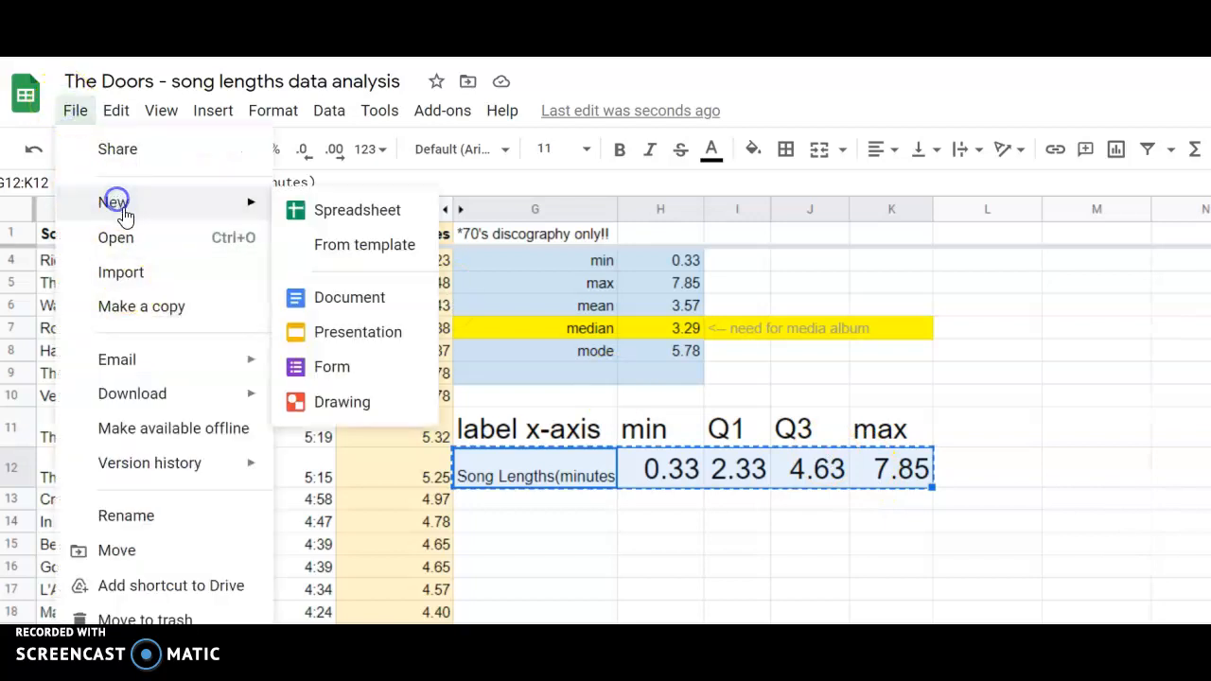
click(331, 210)
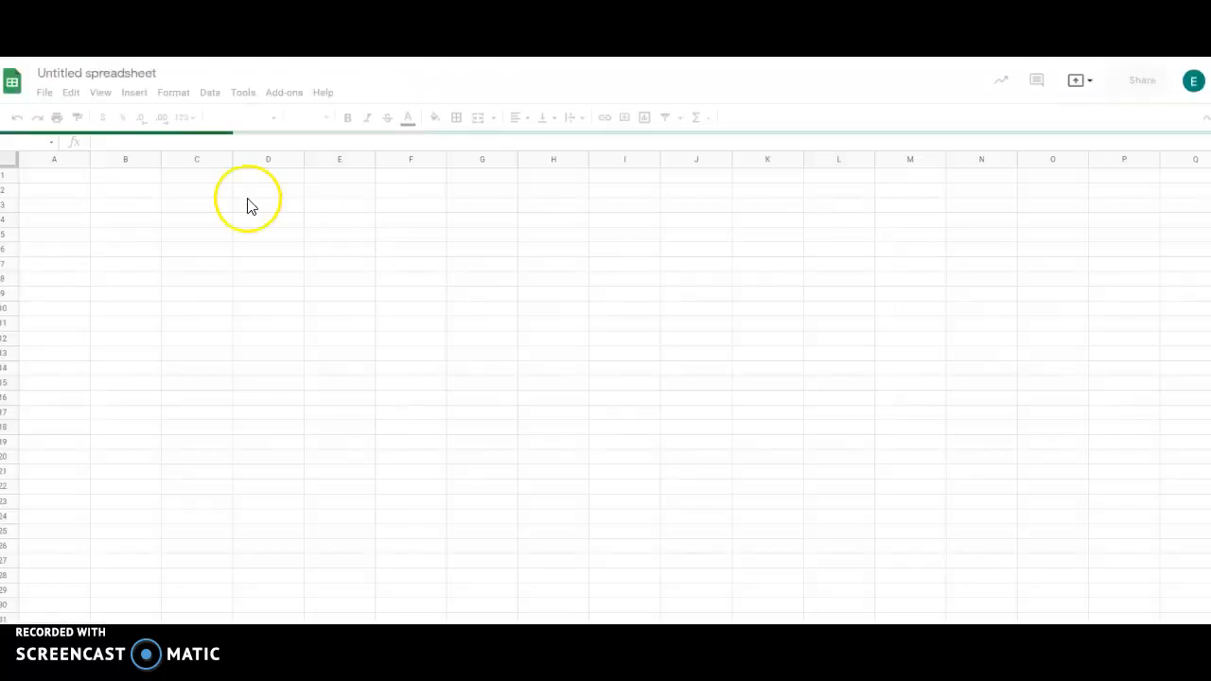
click(114, 74)
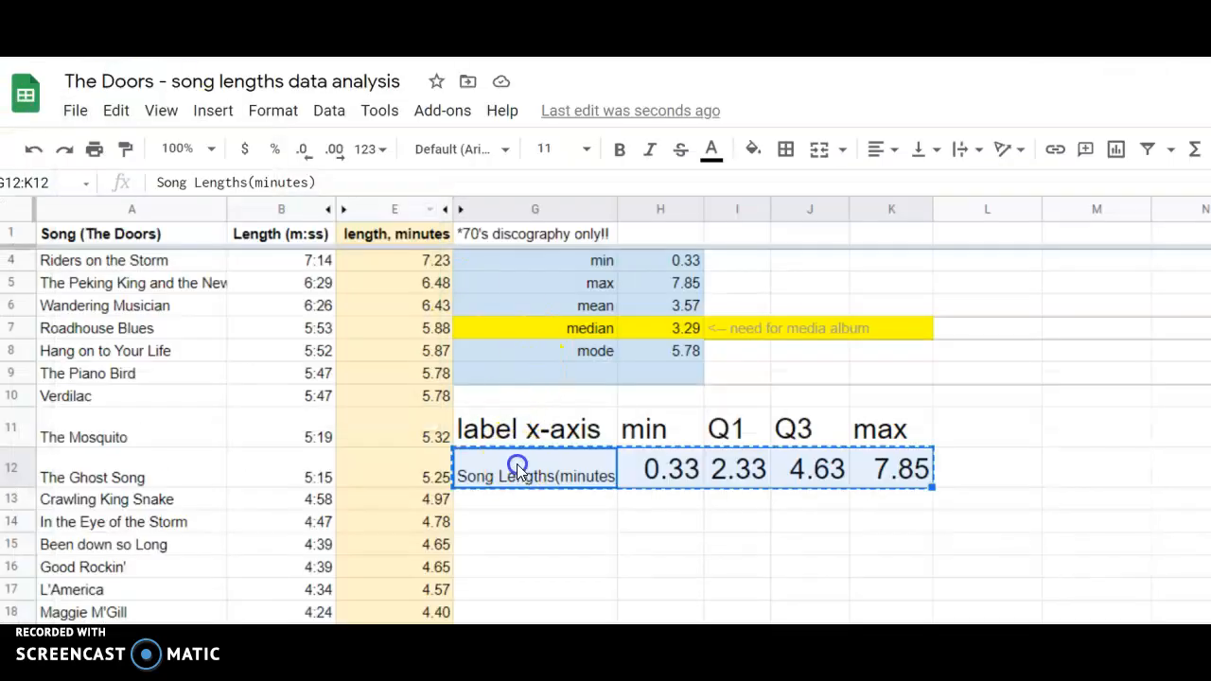
Try to carry the summary row G12:K12 over to the new blank spreadsheet and return to the song lengths sheet.
click(517, 465)
click(554, 501)
drag(542, 470, 904, 471)
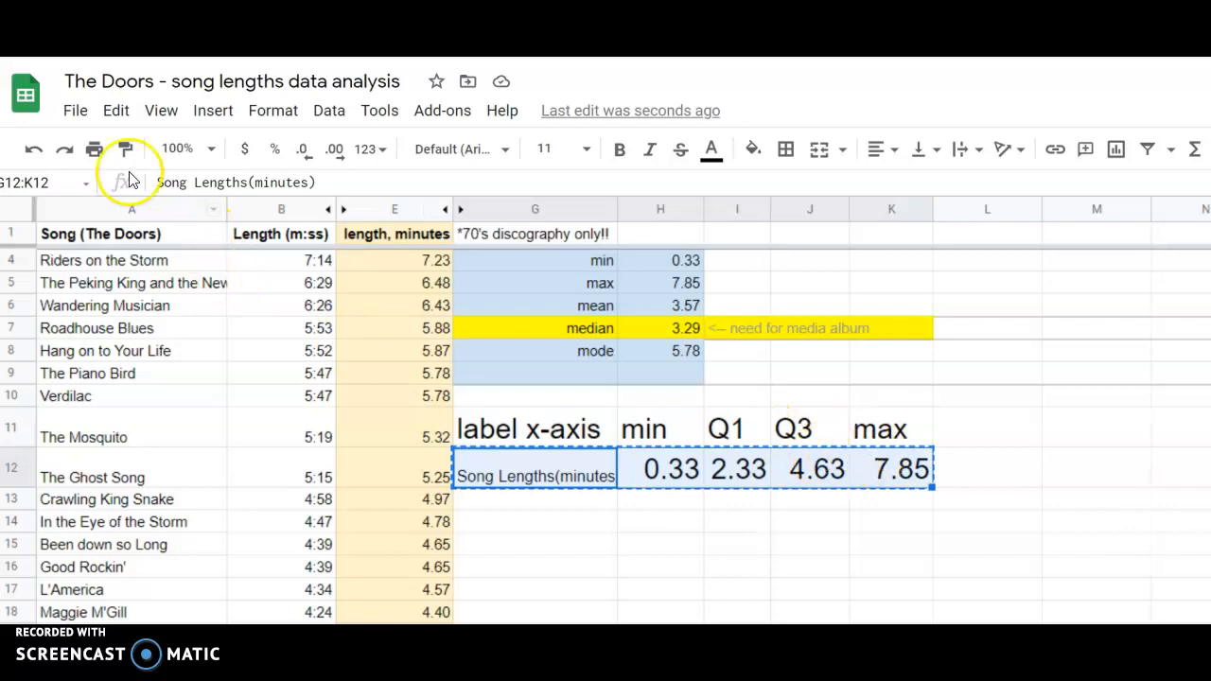
right_click(639, 466)
scroll(625, 452, up, 1)
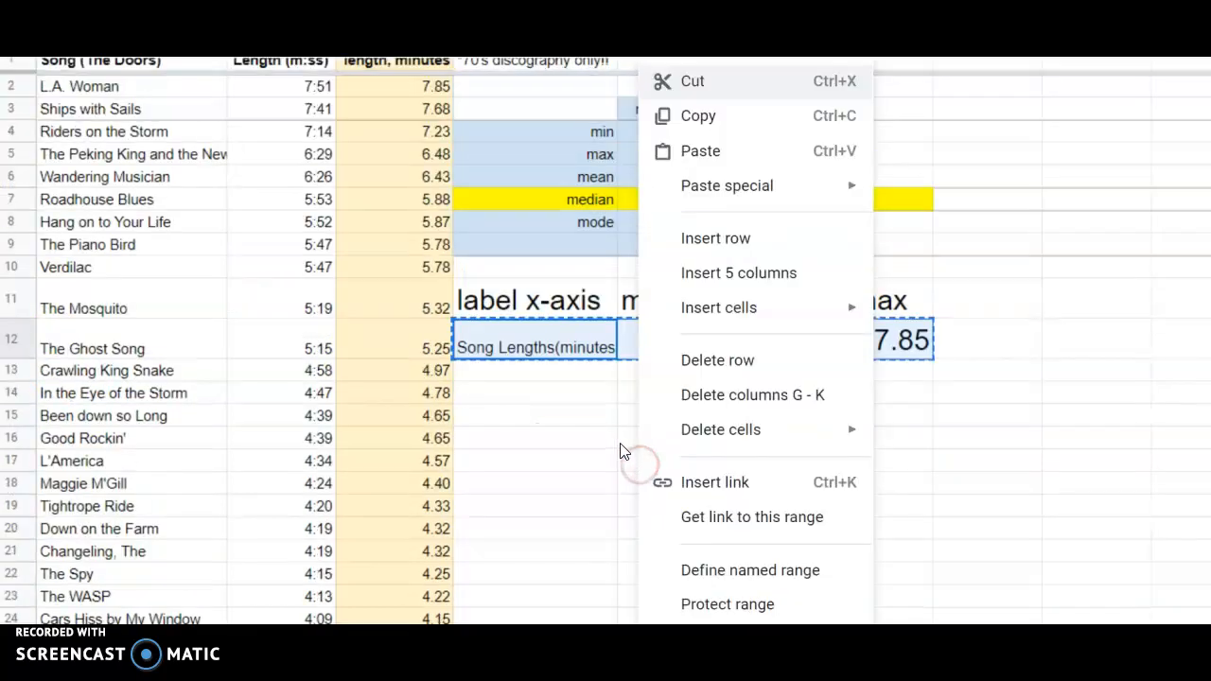
click(553, 357)
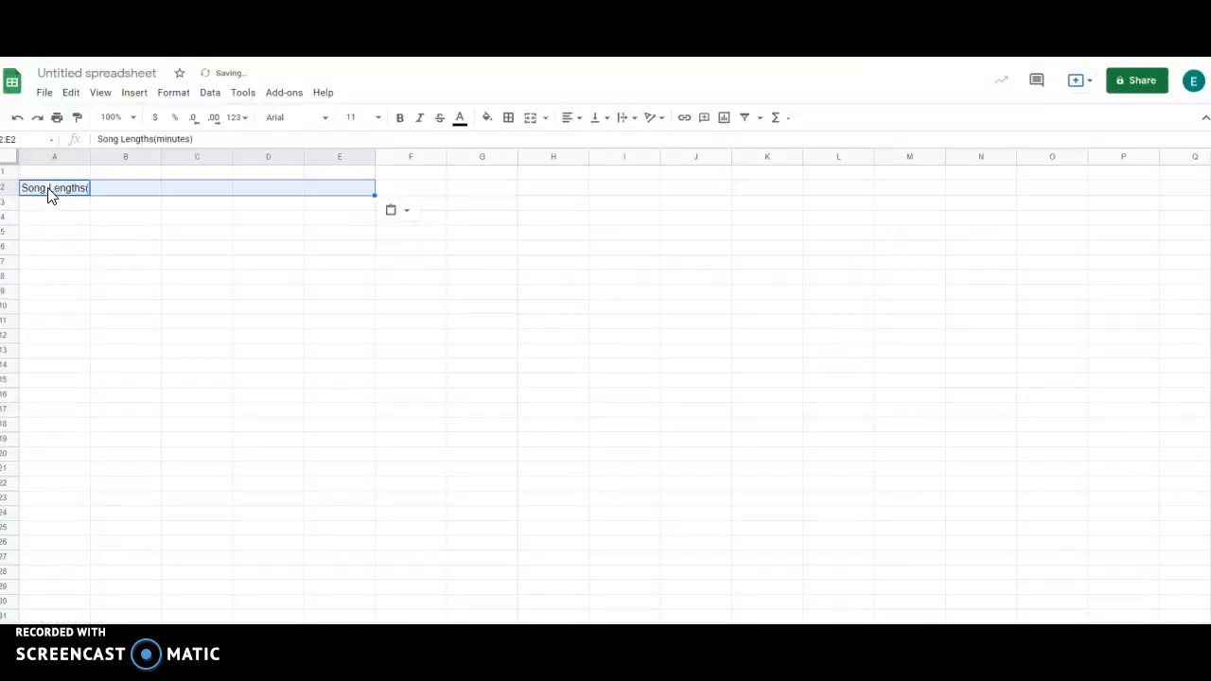
click(108, 187)
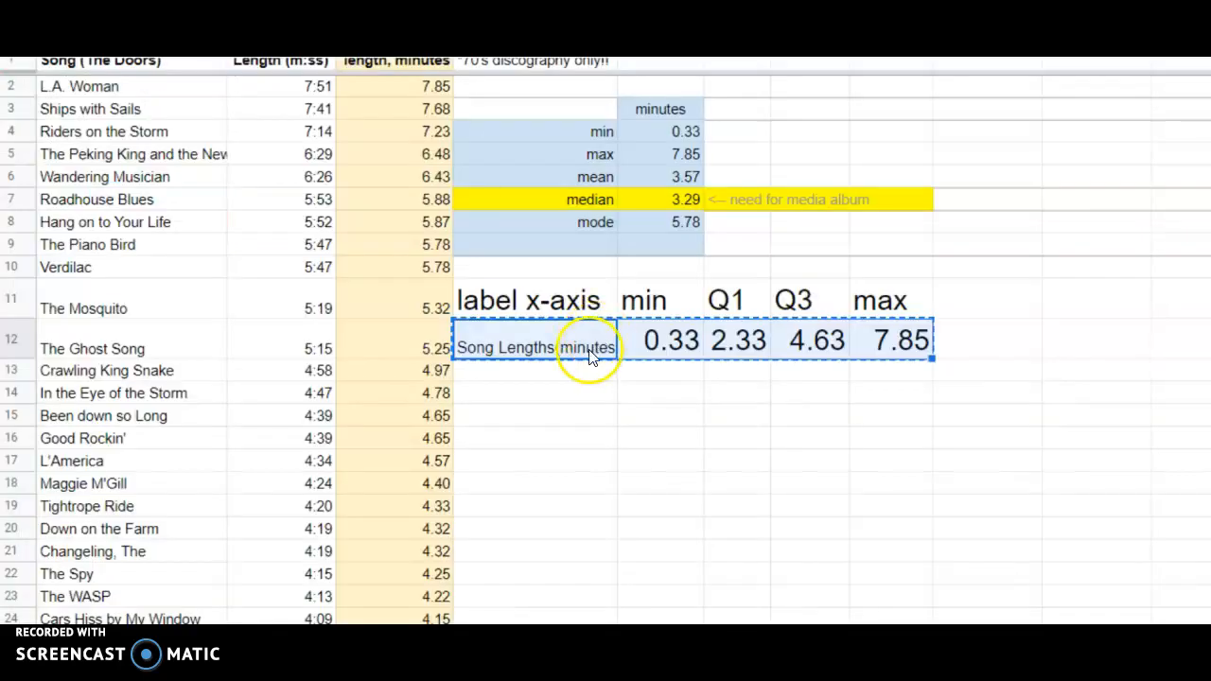
click(577, 371)
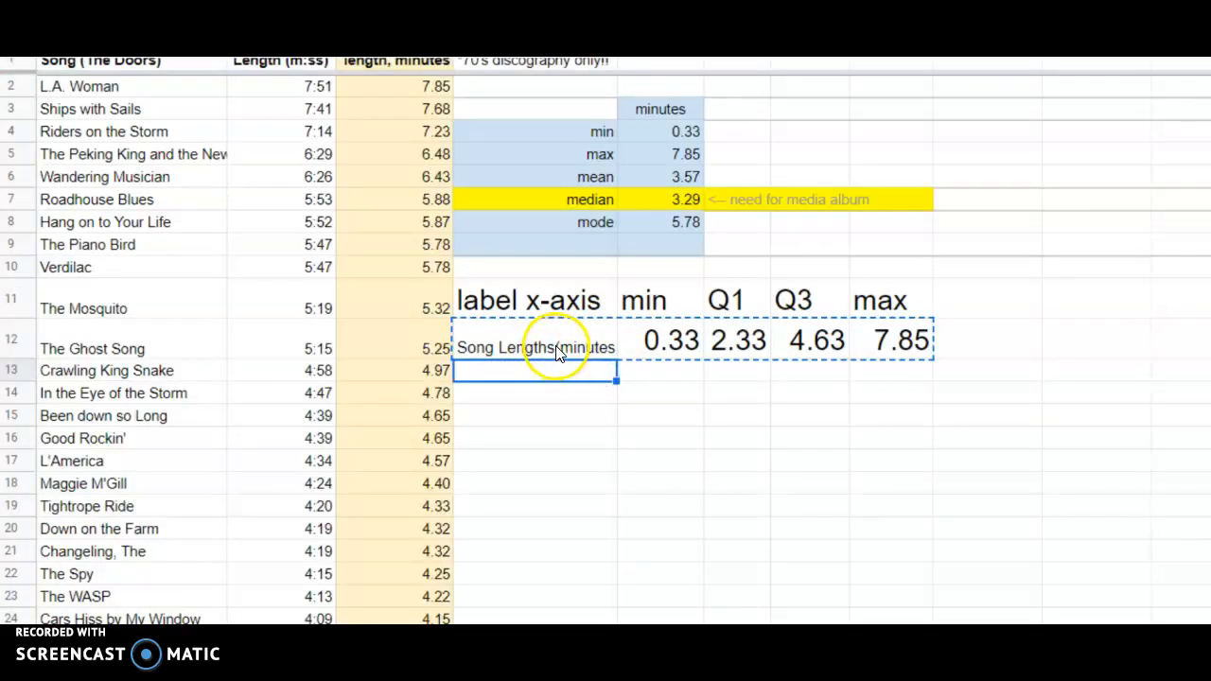
click(566, 339)
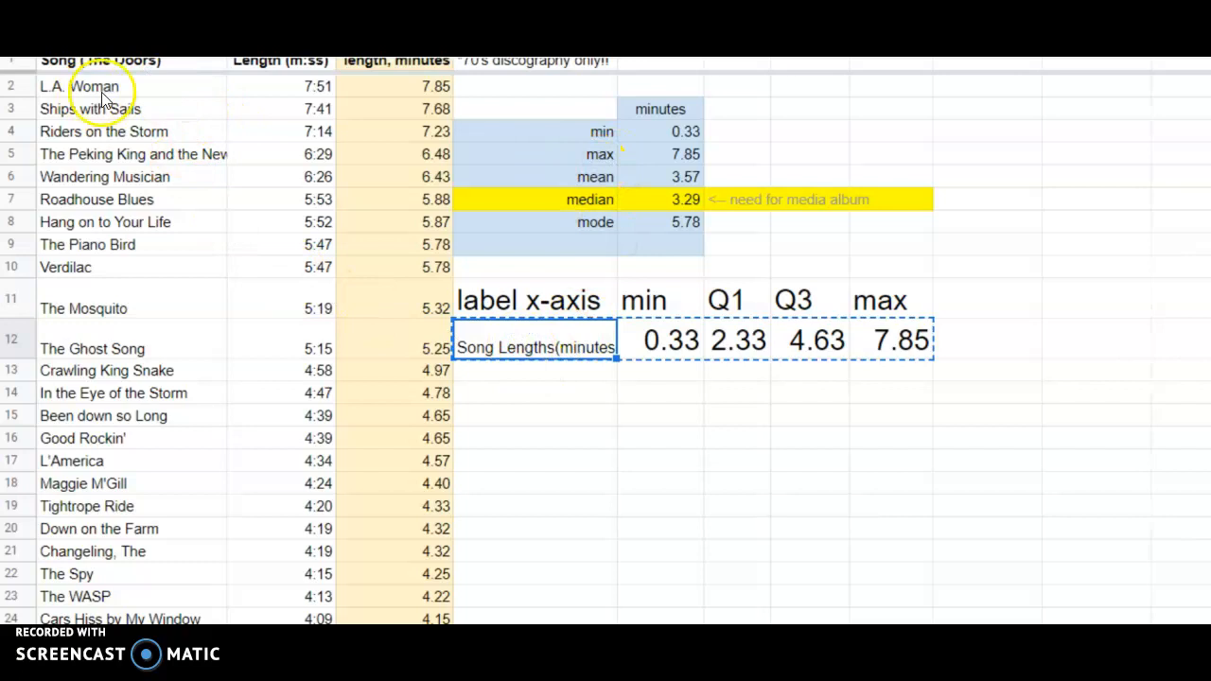
Reload the song lengths spreadsheet and insert a chart from the summary row G12:K12.
key(F5)
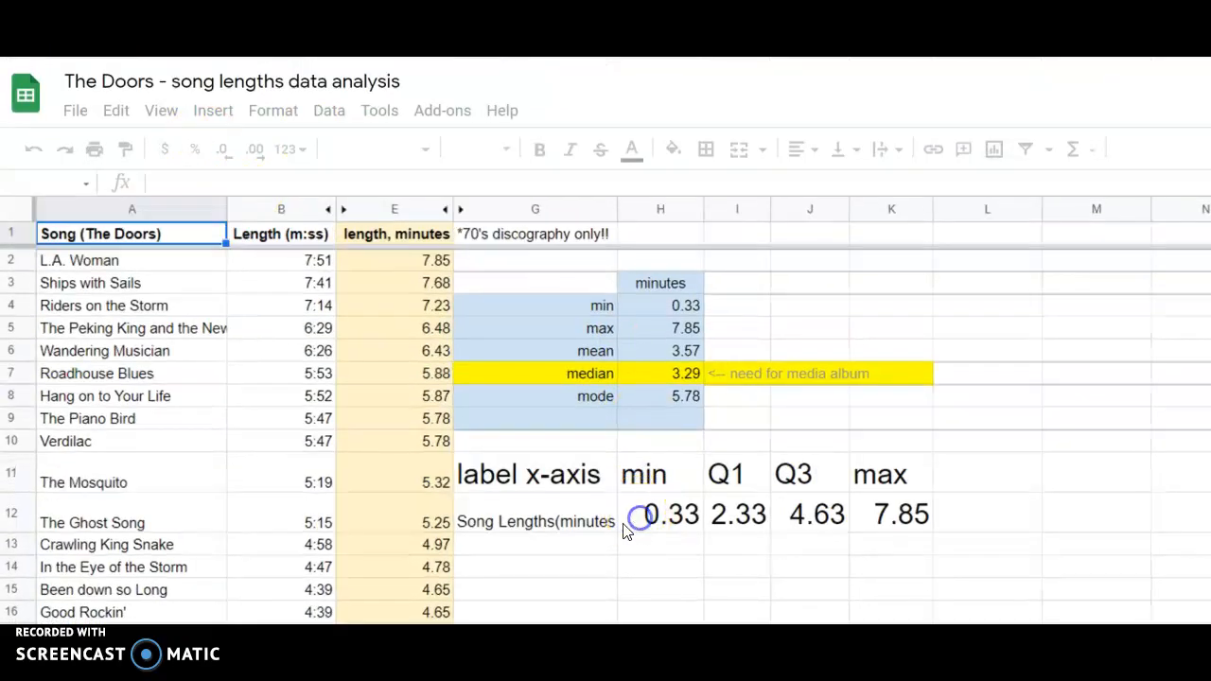
click(627, 517)
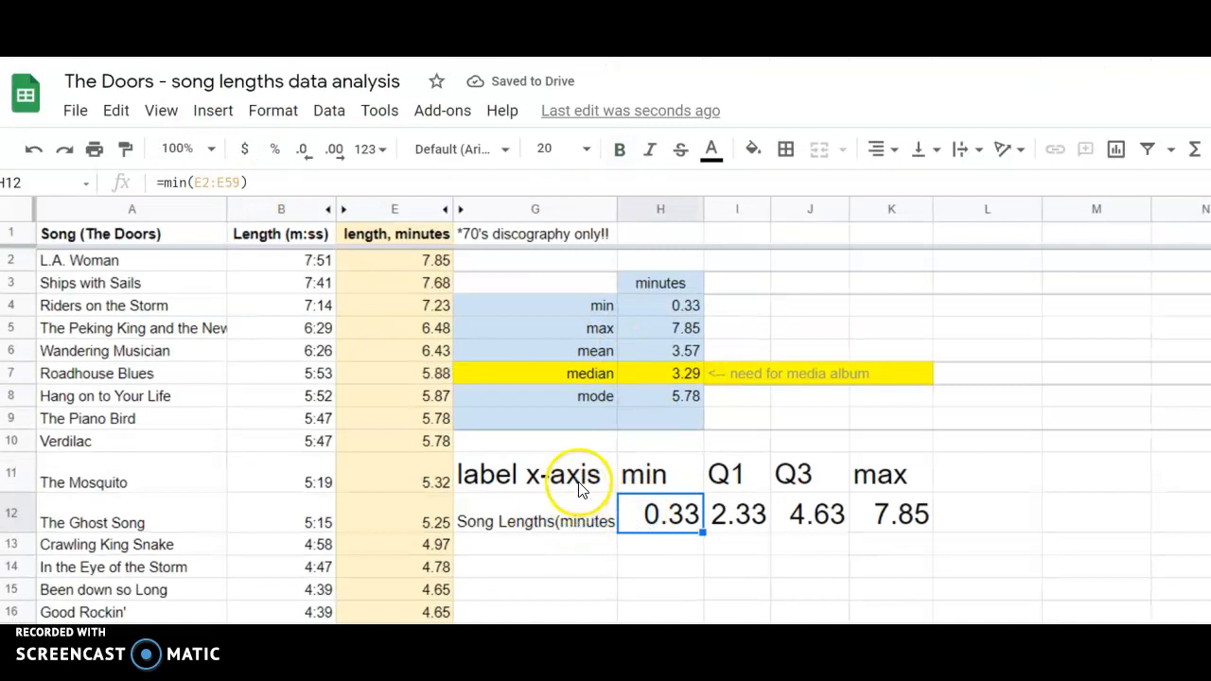
click(581, 532)
drag(581, 532, 897, 516)
click(210, 110)
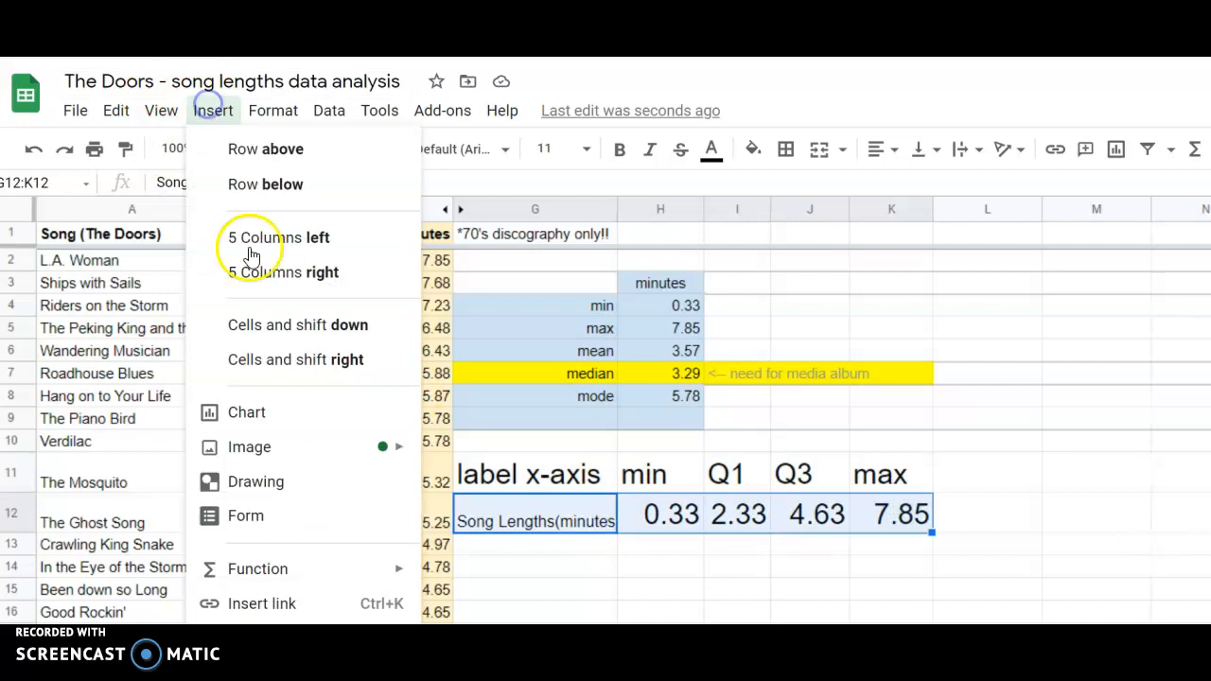
click(282, 418)
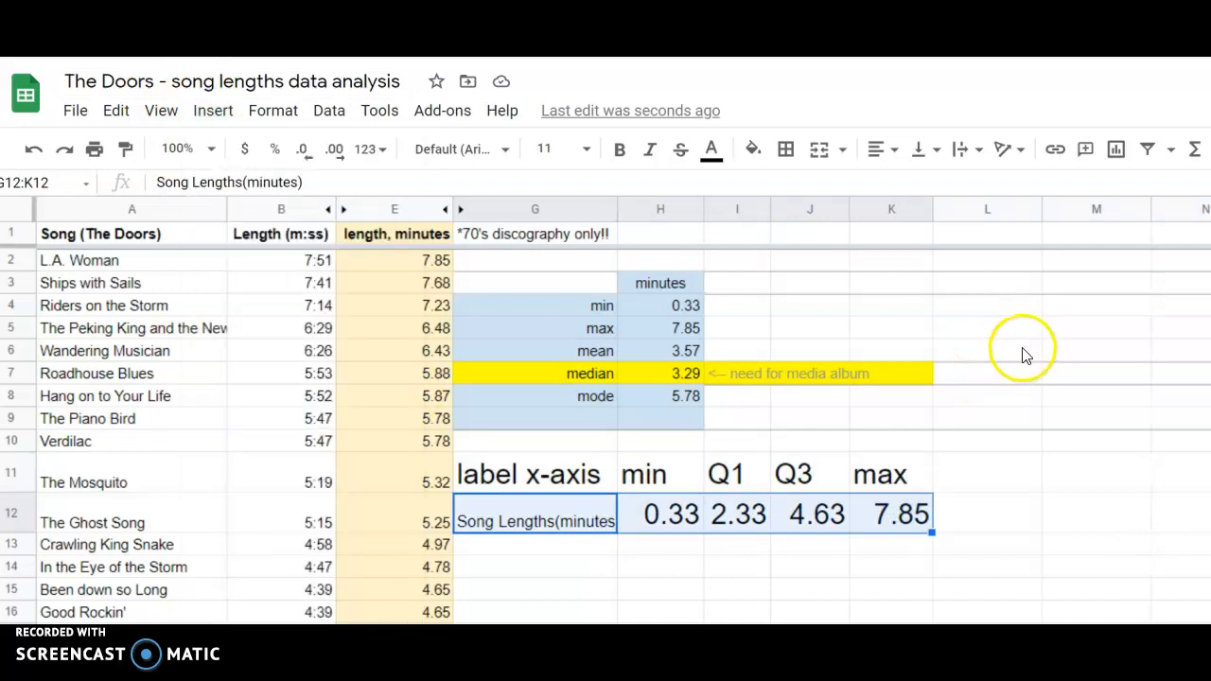
Open the new chart's style settings in the chart editor and switch to its setup options.
scroll(1022, 345, down, 1)
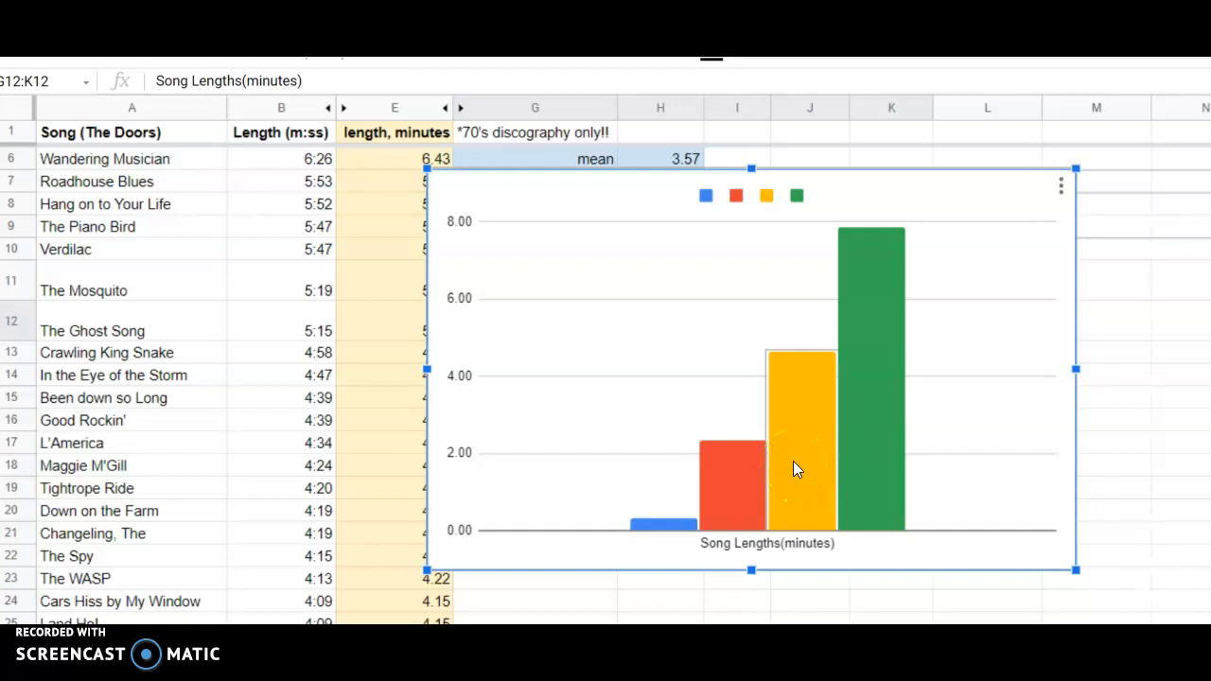
click(1058, 189)
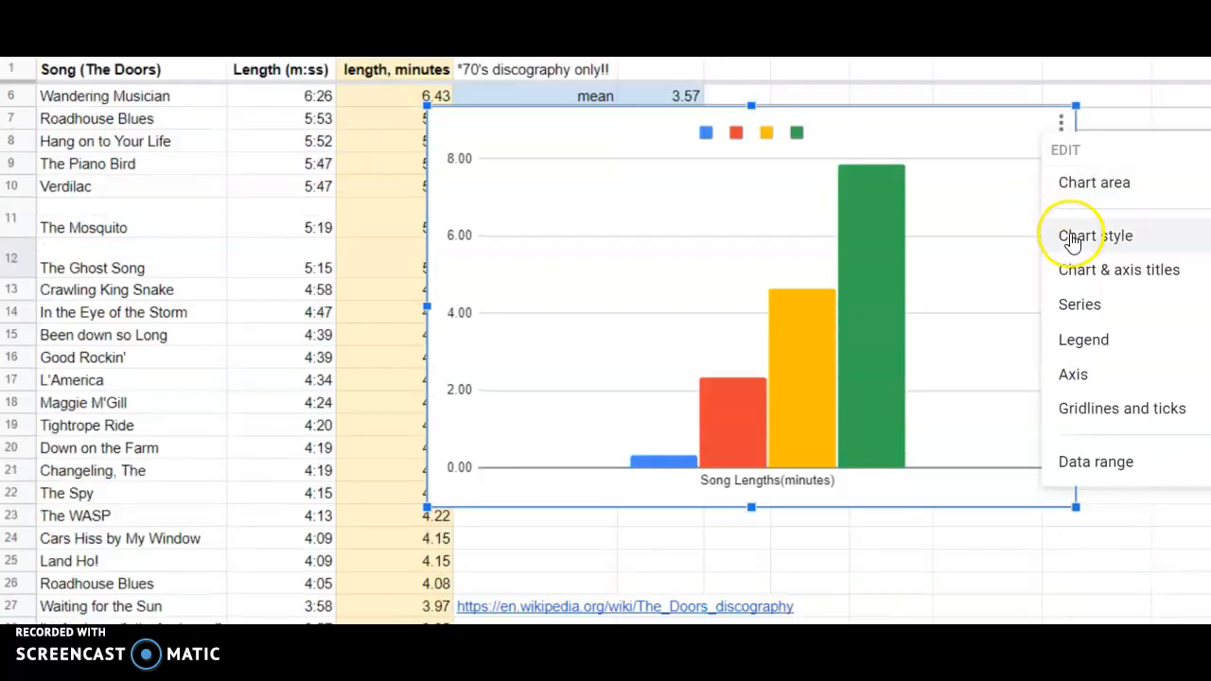
click(1061, 121)
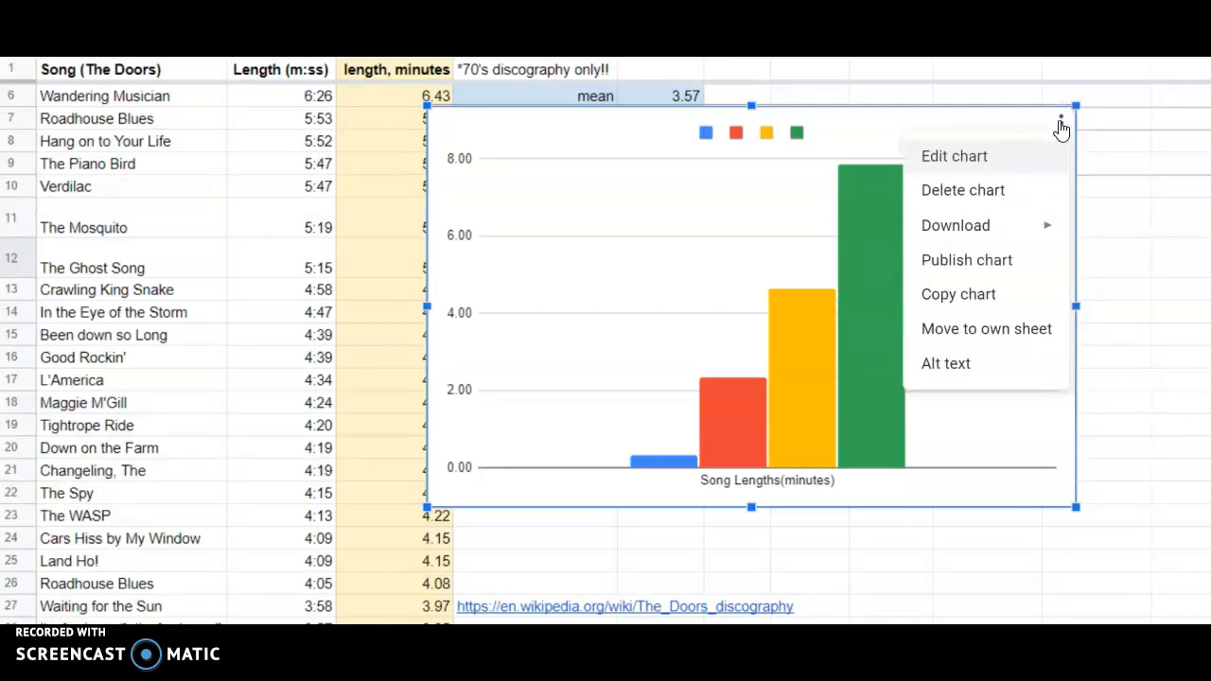
click(983, 161)
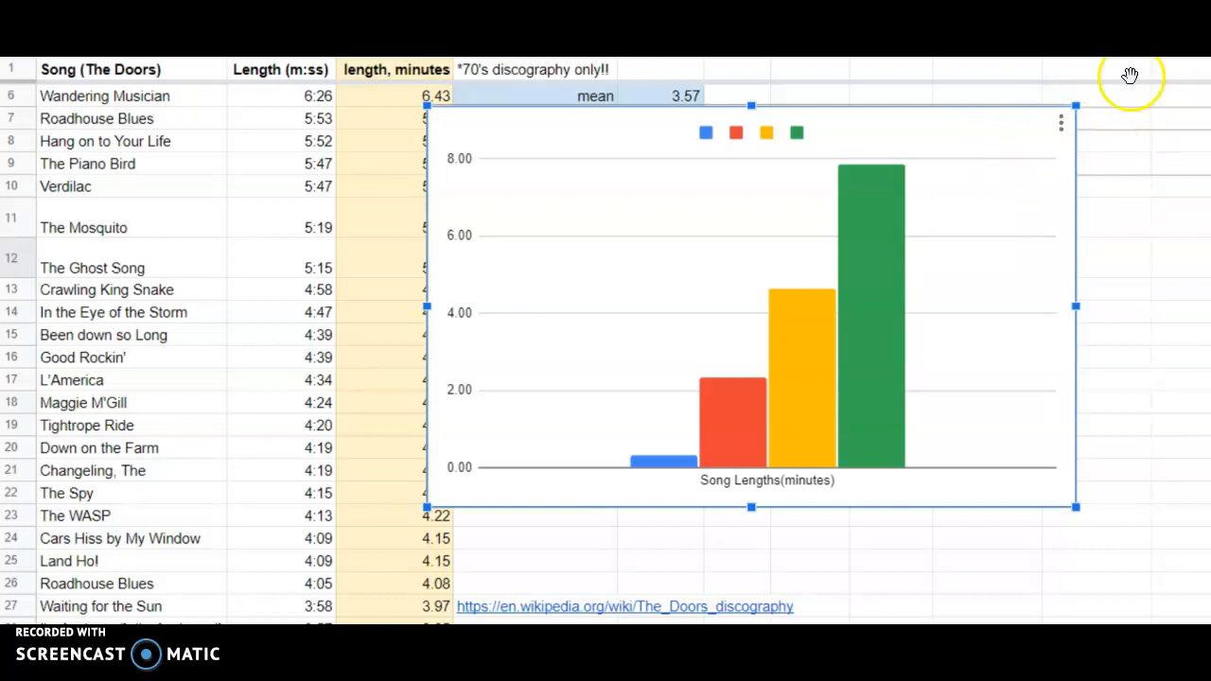
scroll(985, 227, up, 2)
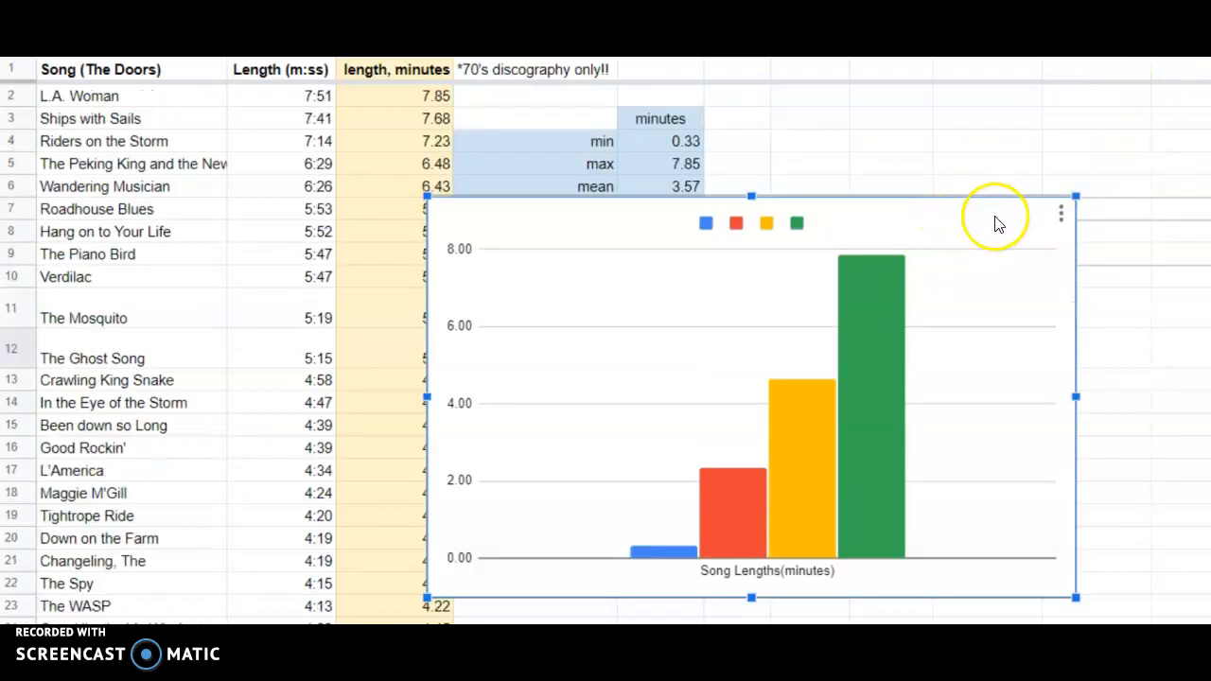
right_click(996, 220)
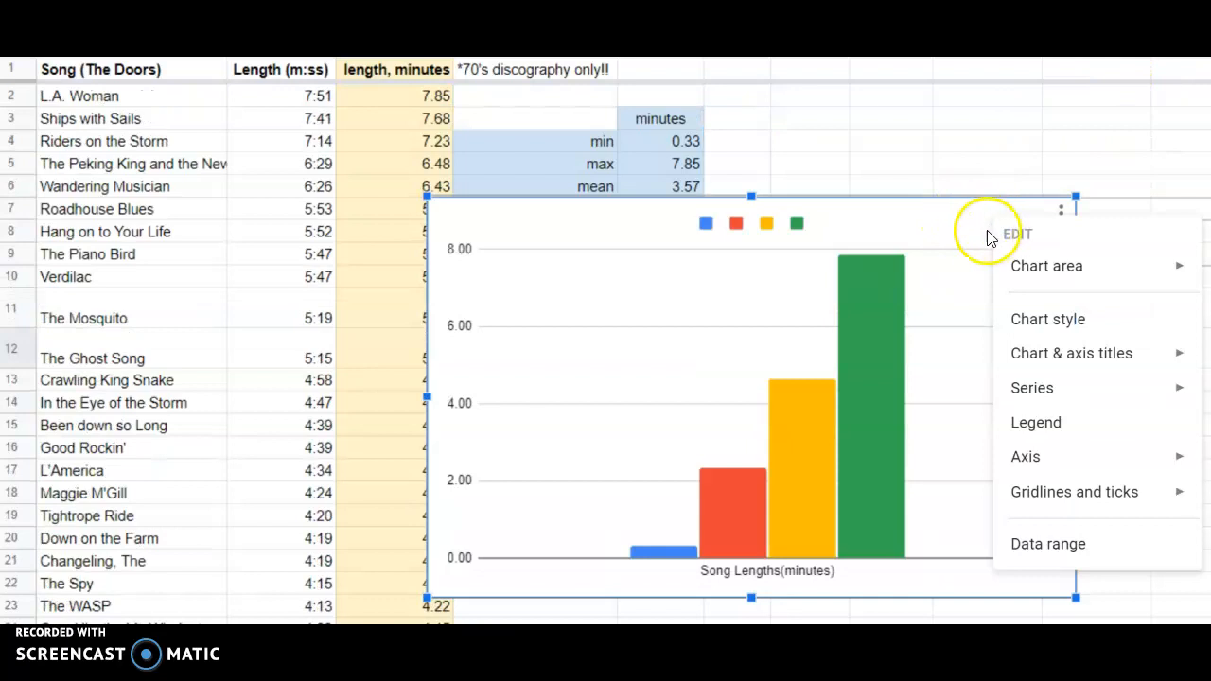
right_click(957, 243)
click(1001, 346)
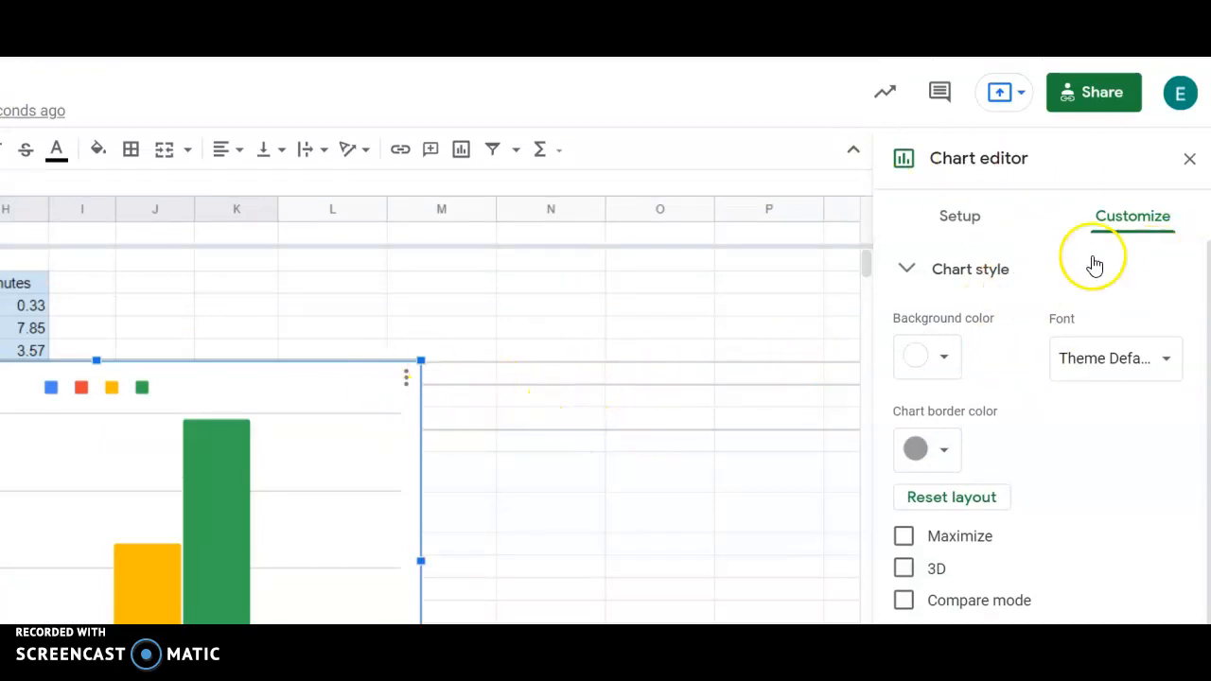
click(967, 224)
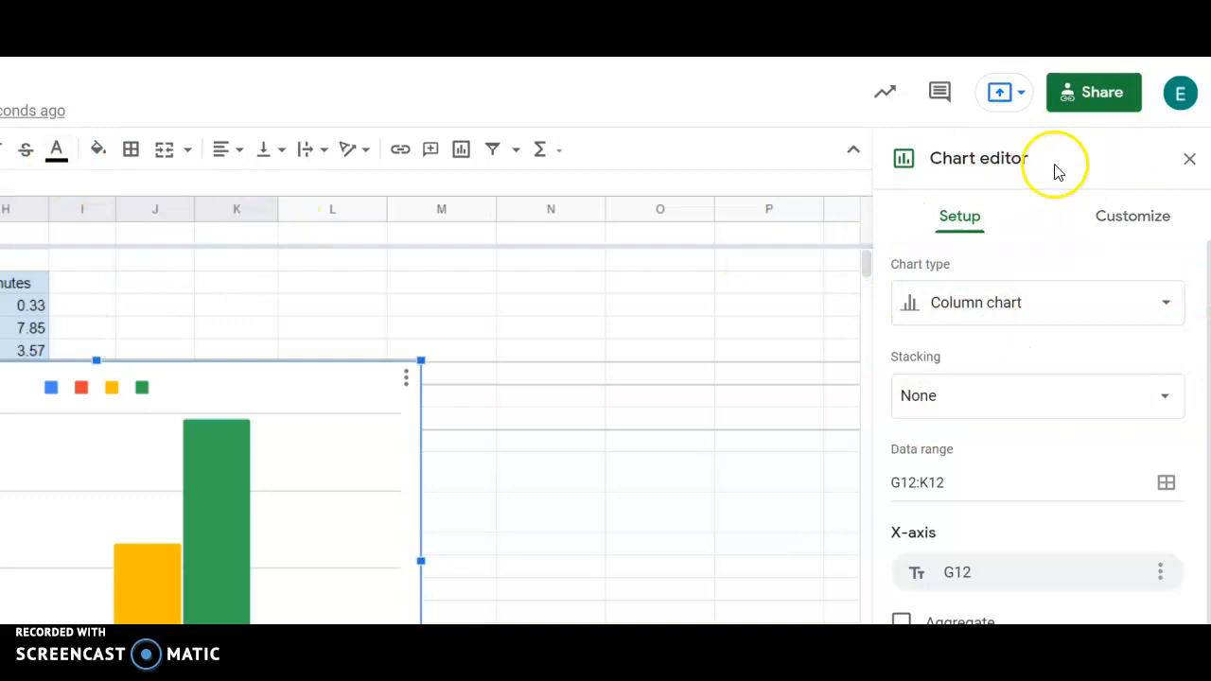
Reopen the column chart's style settings and return to the setup options.
scroll(1082, 232, down, 2)
scroll(1095, 222, up, 1)
right_click(289, 319)
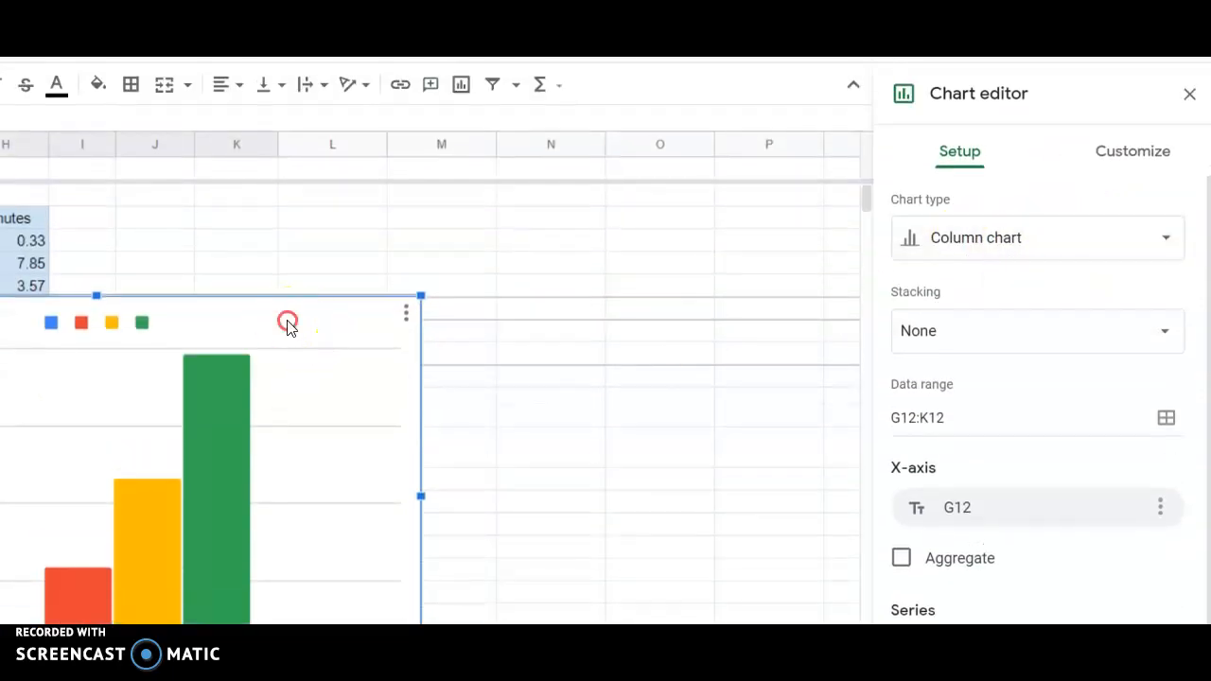
click(359, 411)
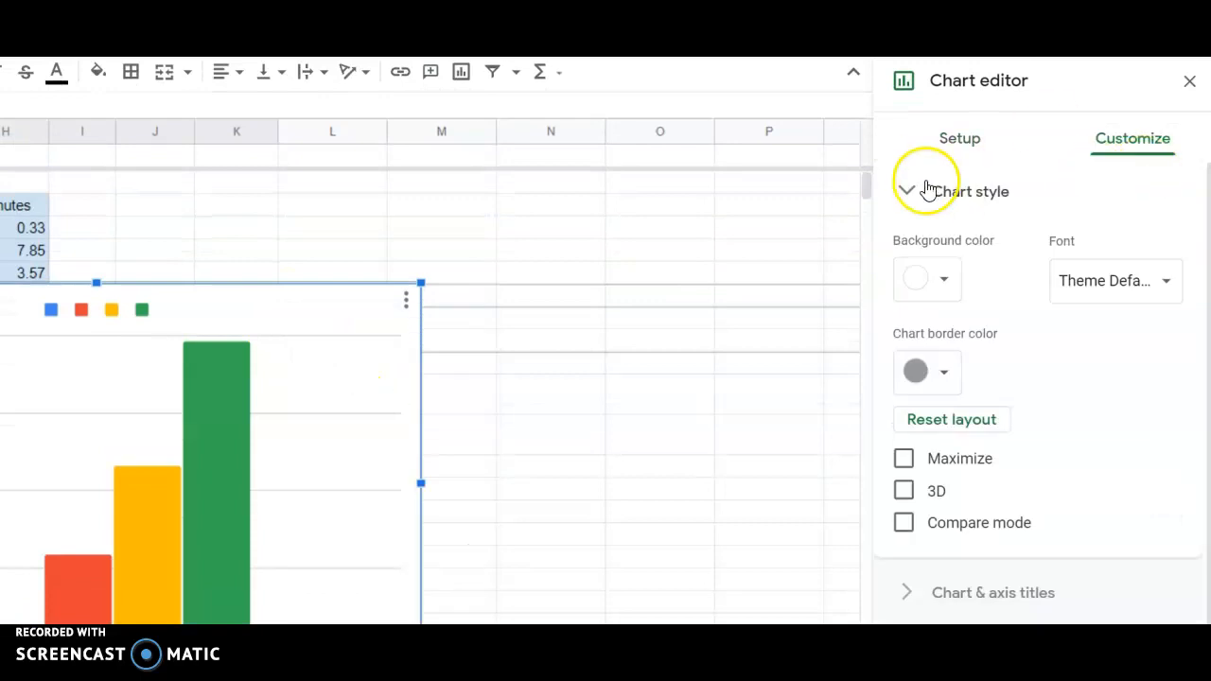
click(950, 144)
click(895, 189)
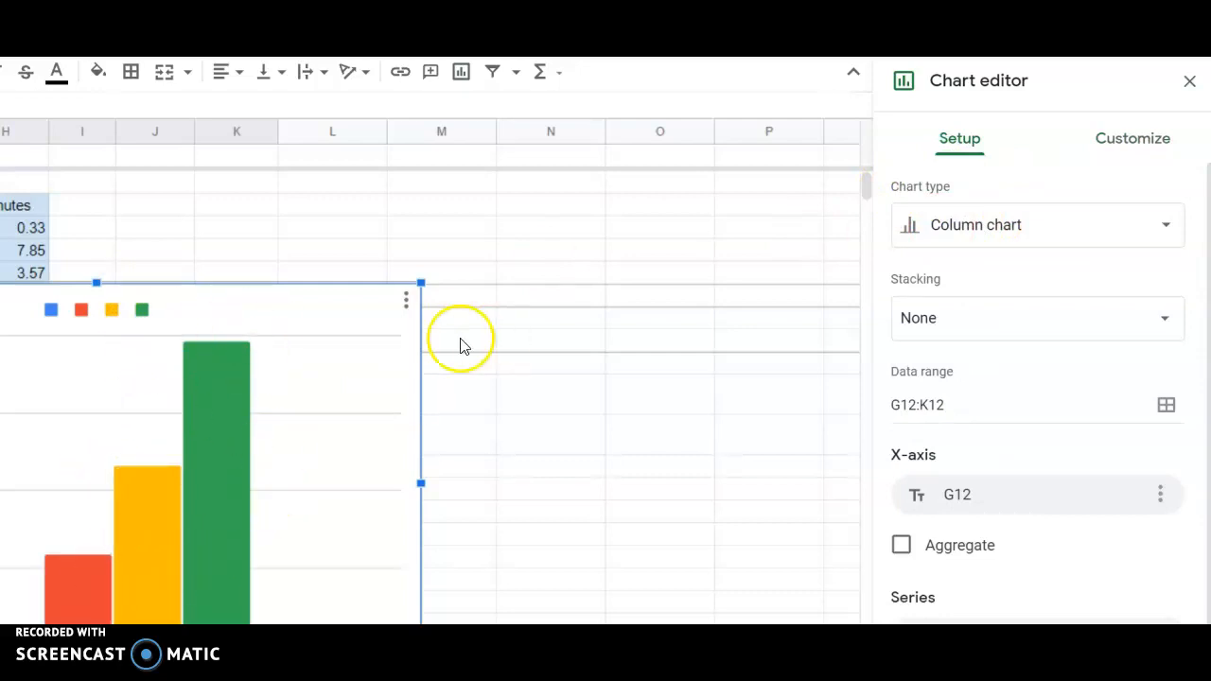
Change the chart type to Candlestick chart and close the chart editor.
click(961, 230)
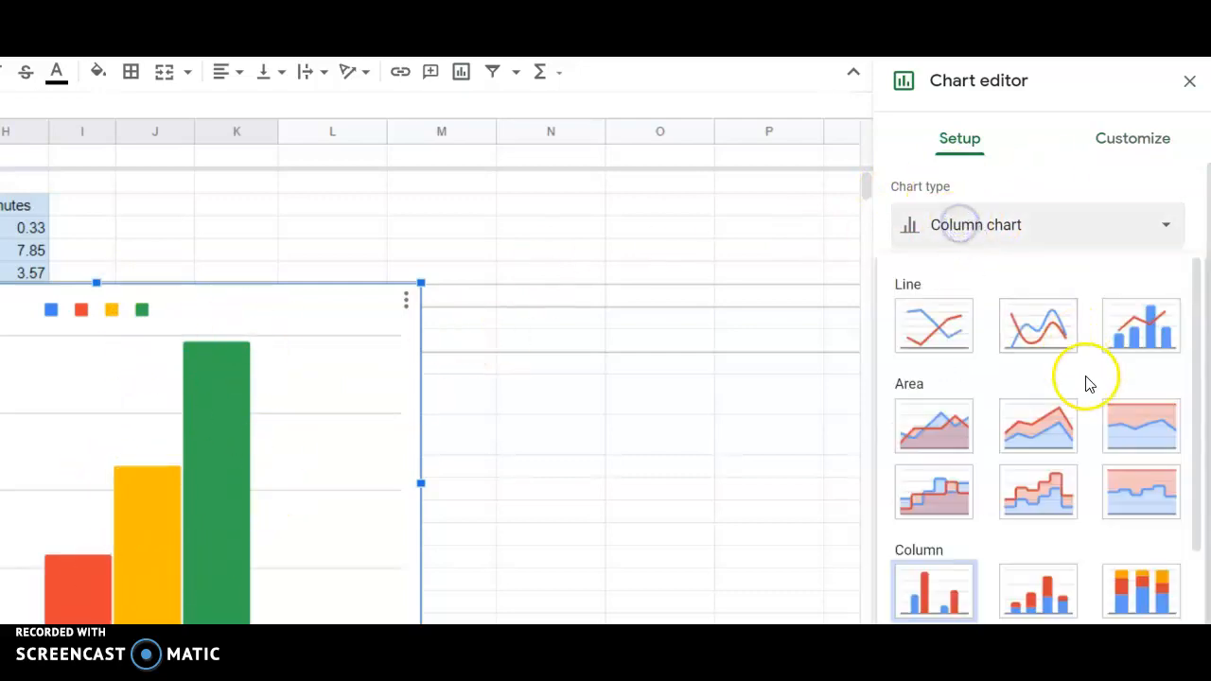
scroll(1085, 387, down, 5)
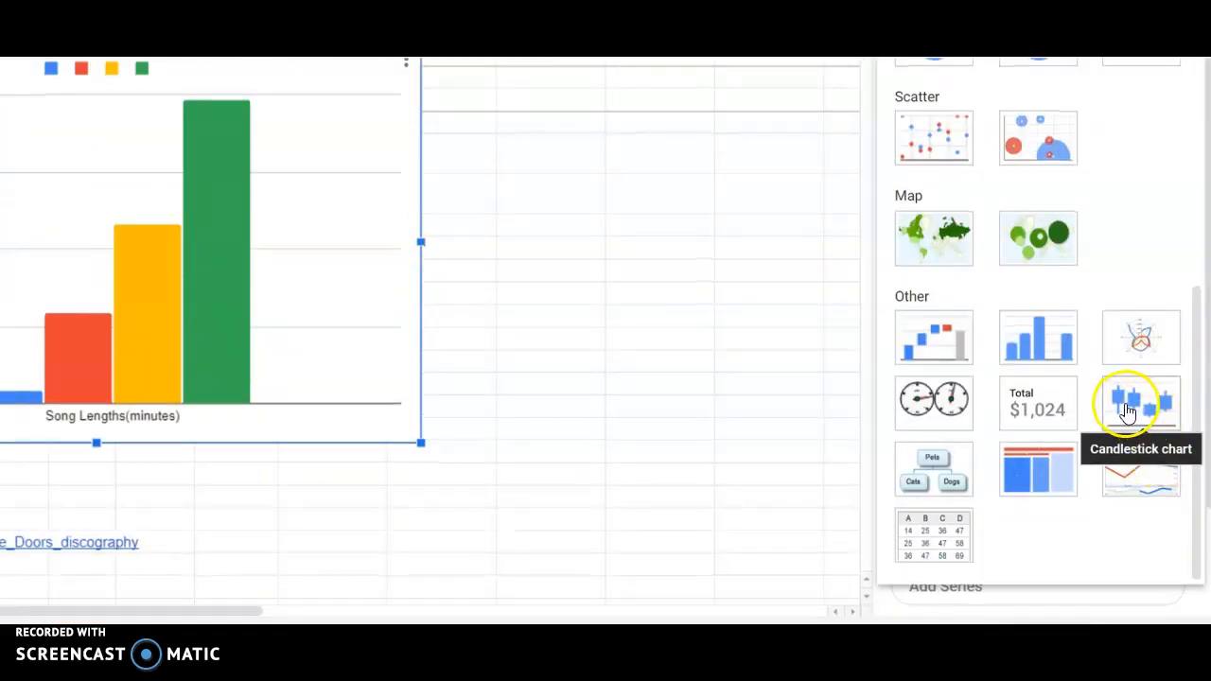
click(1137, 416)
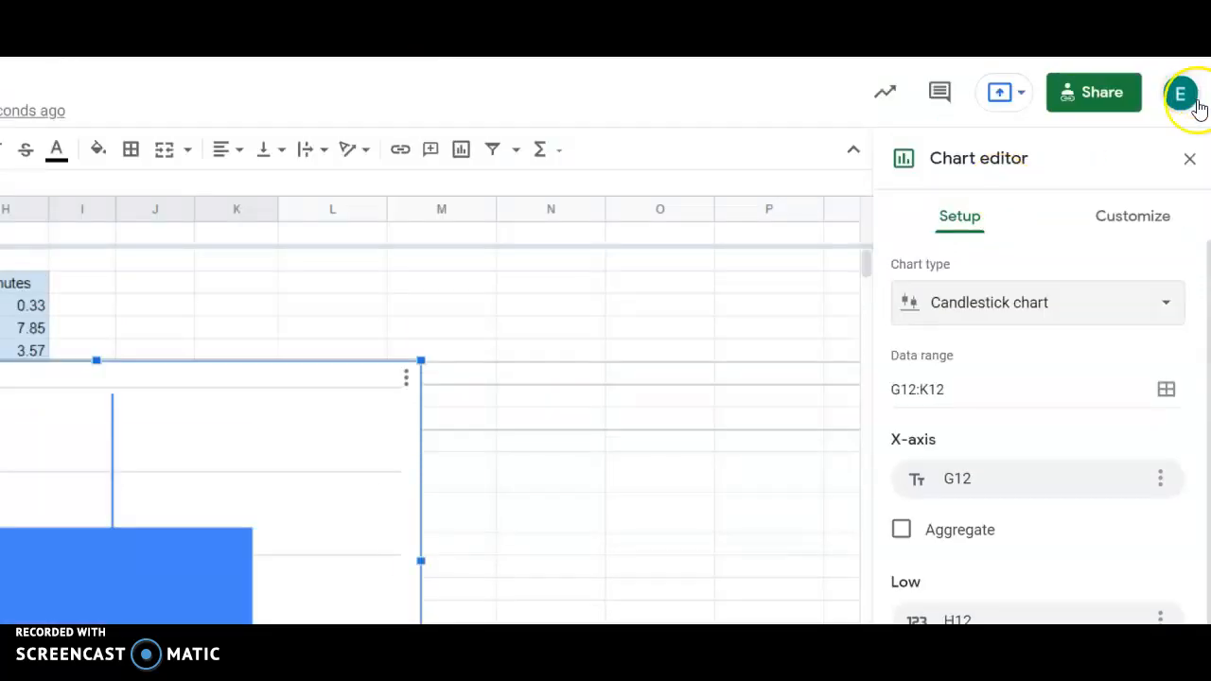
click(1188, 158)
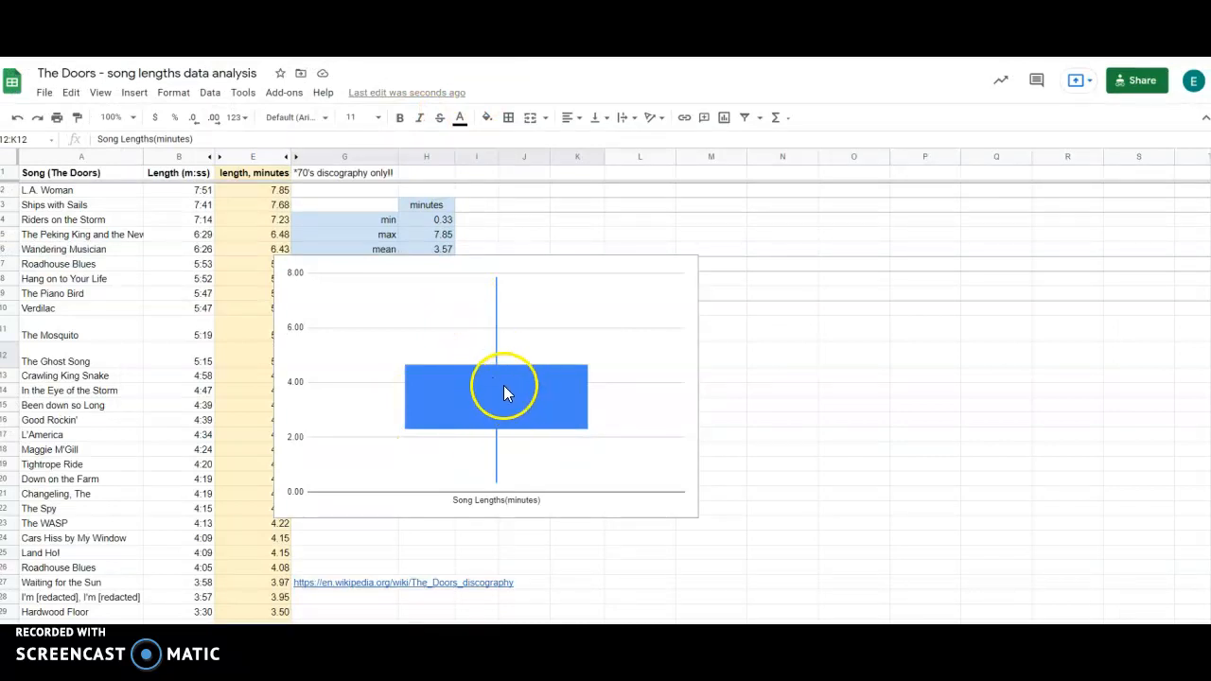
Enlarge the candlestick chart and move it to the right so the statistics table is uncovered.
click(613, 323)
drag(700, 256, 901, 186)
mouse_move(565, 455)
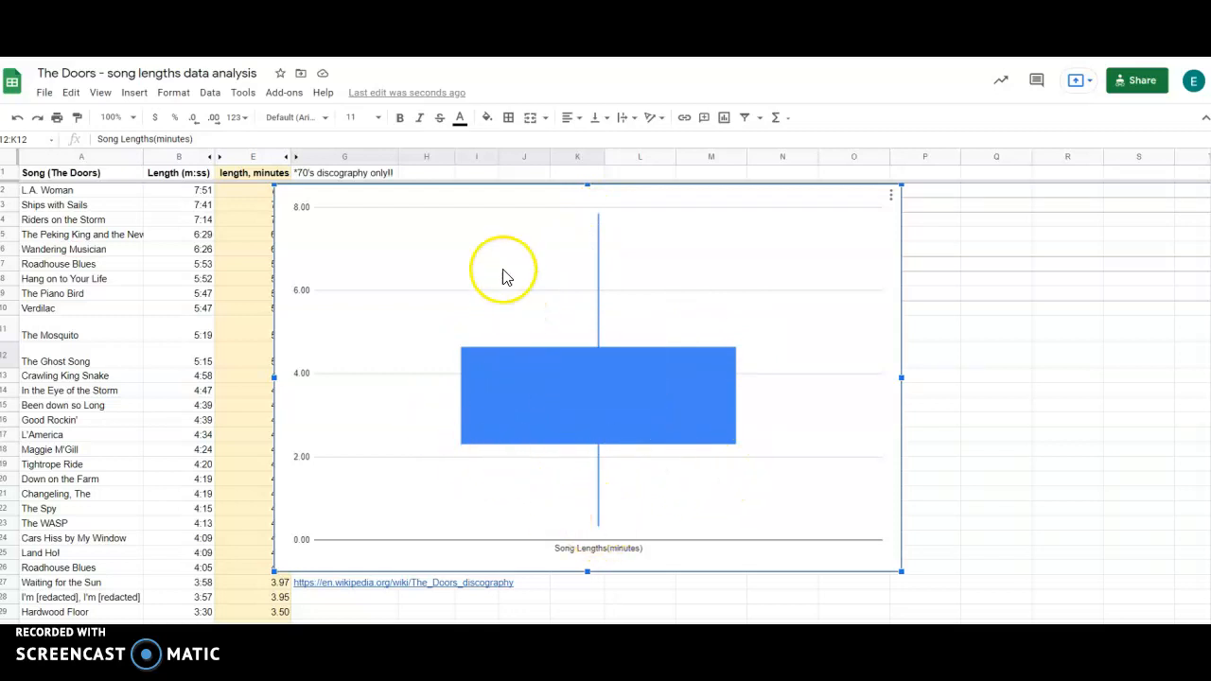
drag(487, 209, 677, 246)
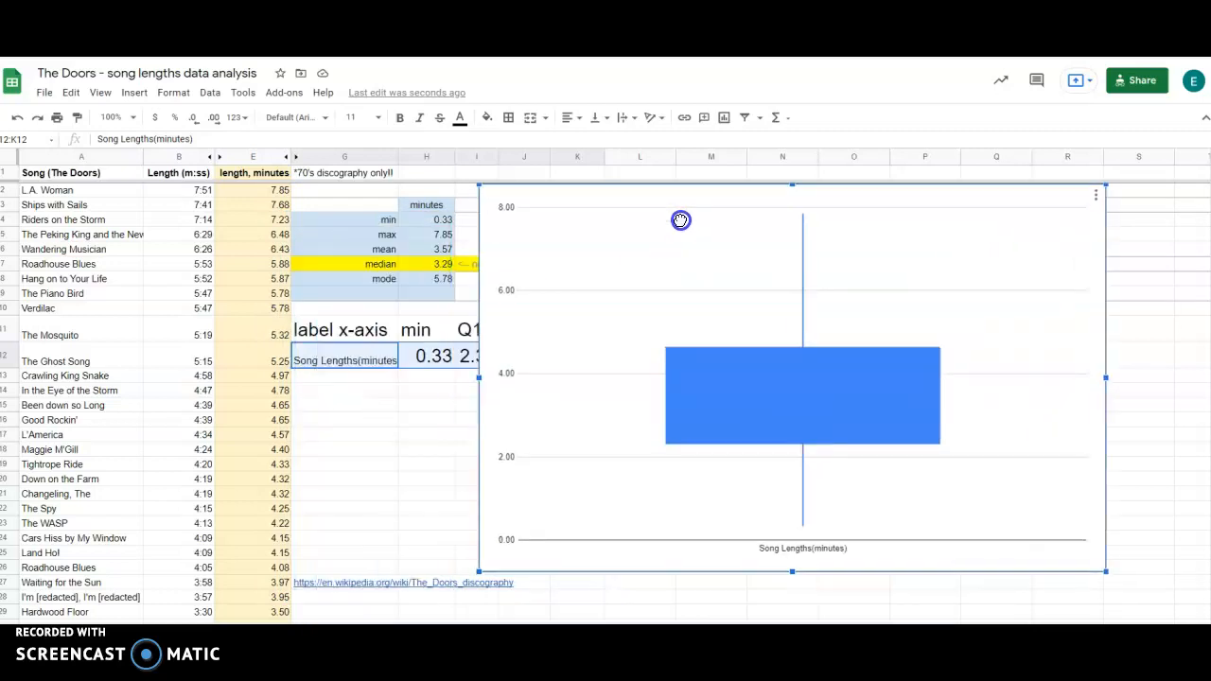
Check the chart's download formats and capture the whole candlestick chart as a screenshot.
click(1094, 217)
mouse_move(1026, 283)
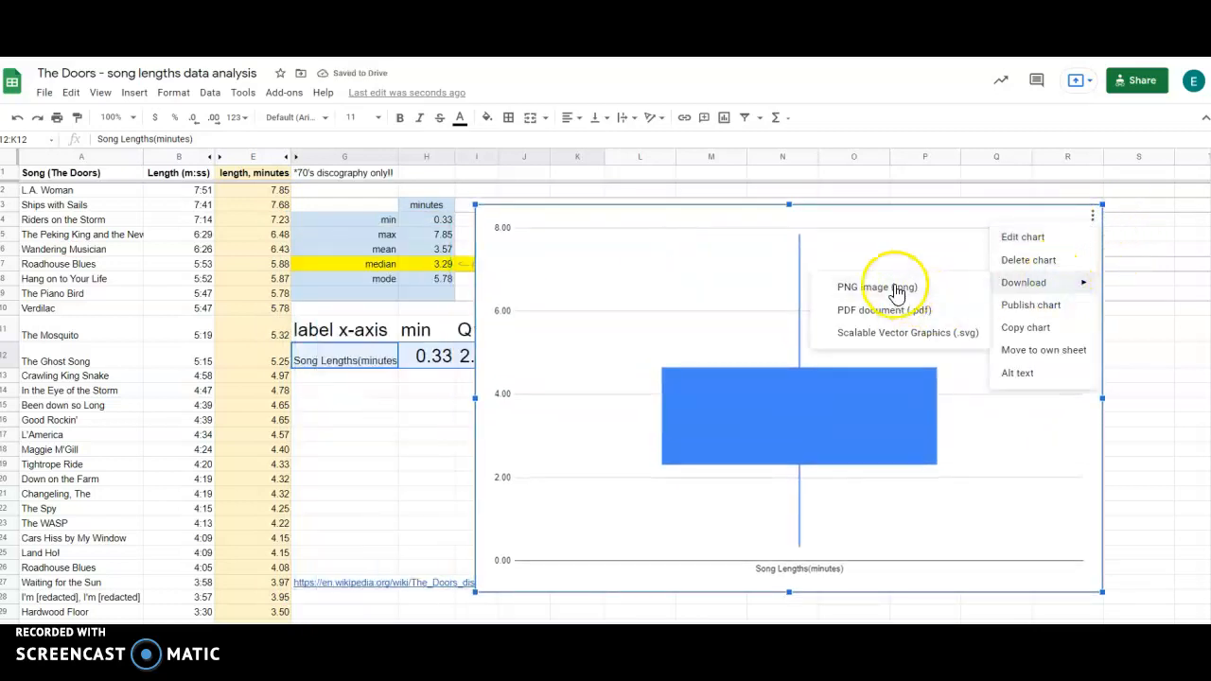
click(870, 211)
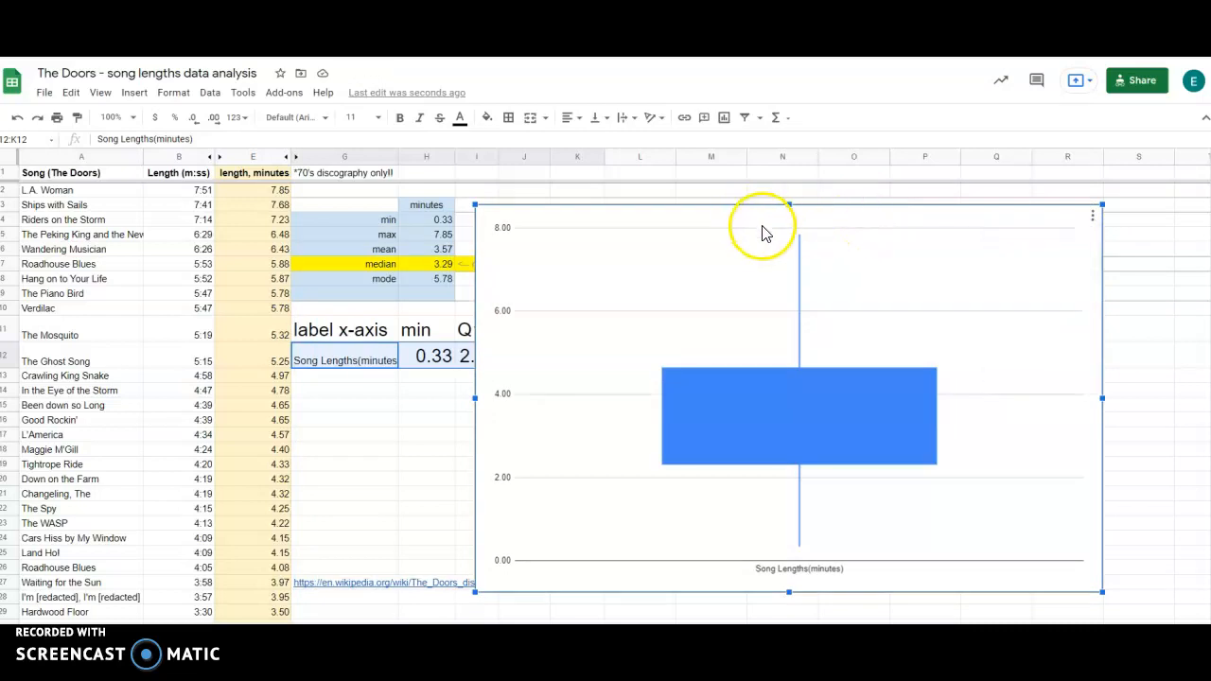
key(Print)
drag(475, 202, 1101, 590)
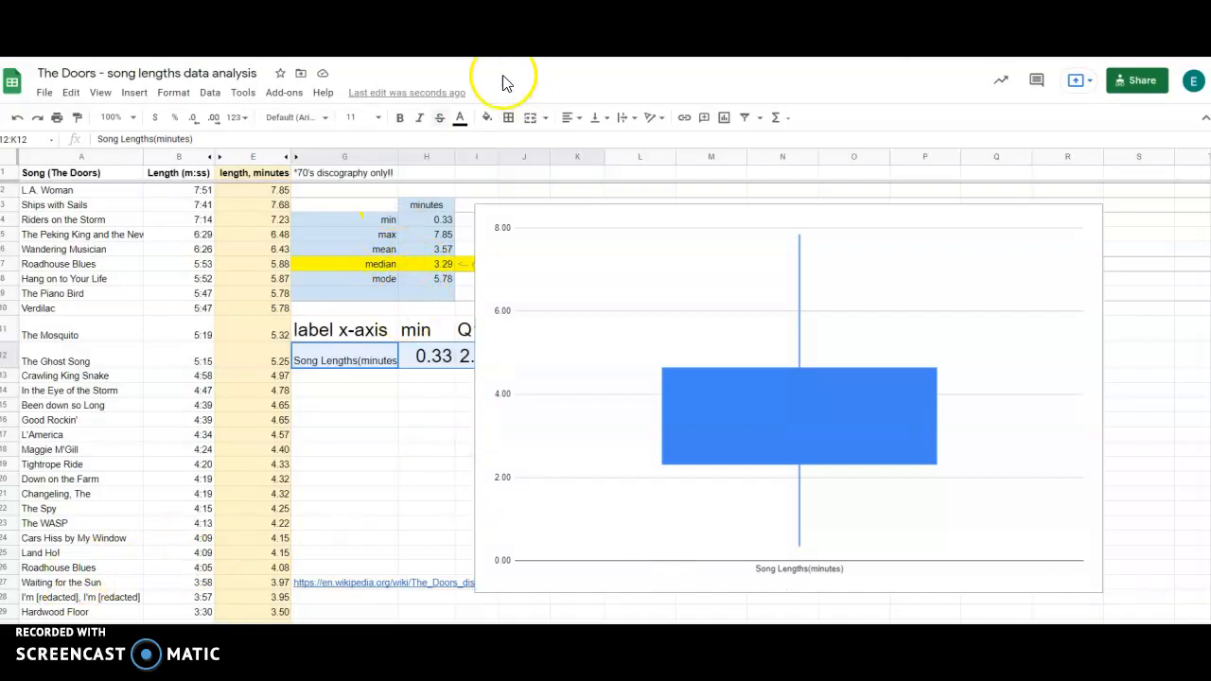
Switch to Schoology and open the Probability/Statistics course from the course dashboard.
click(474, 28)
scroll(233, 259, up, 4)
click(123, 46)
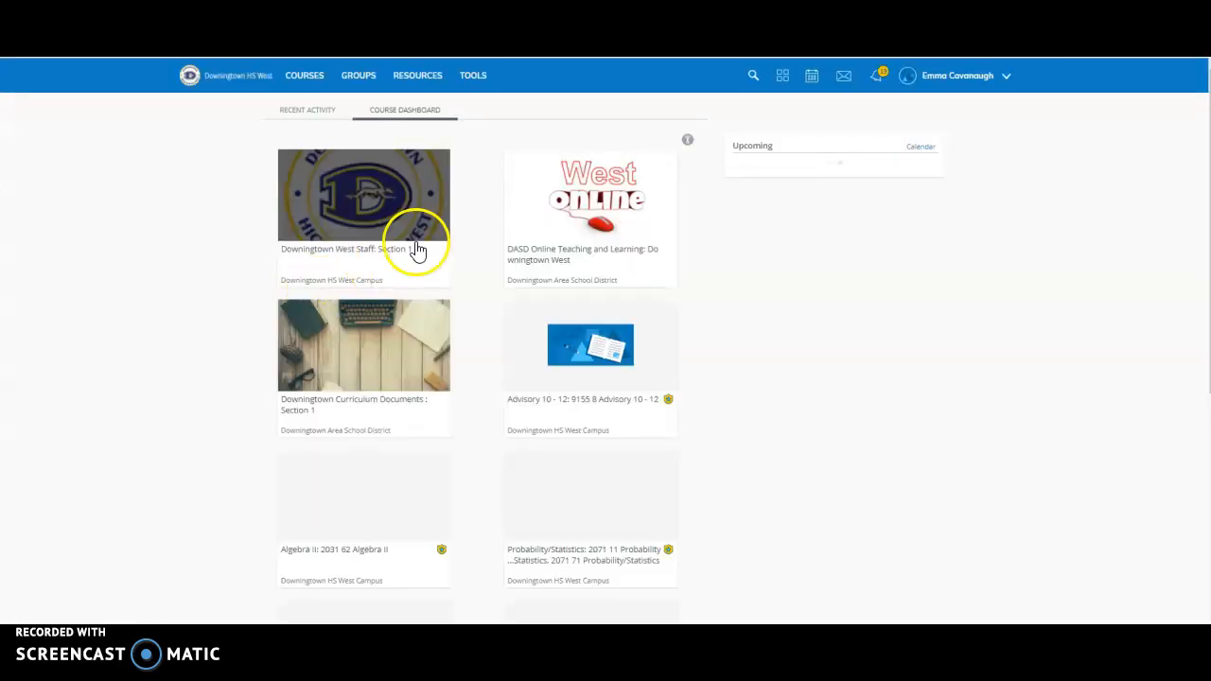
click(604, 480)
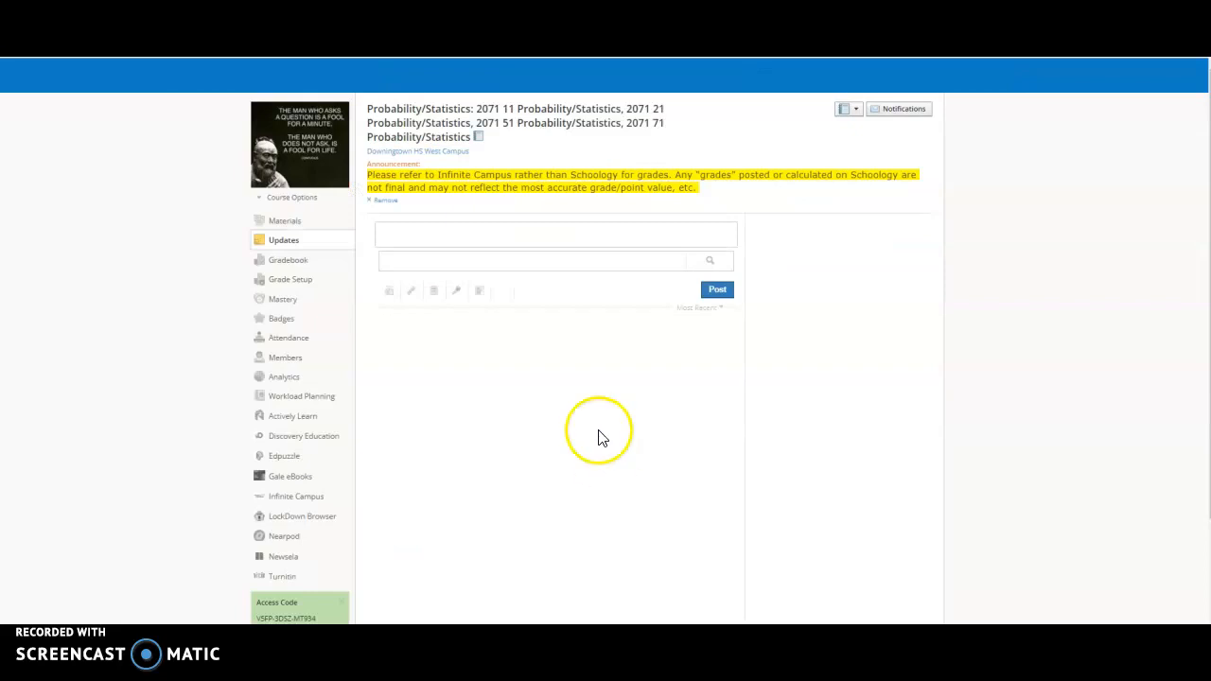
Open the Boxplot of Song Lengths (minutes) media album in the Monday folder of Week 7, Marking Period 1.
click(347, 220)
click(319, 268)
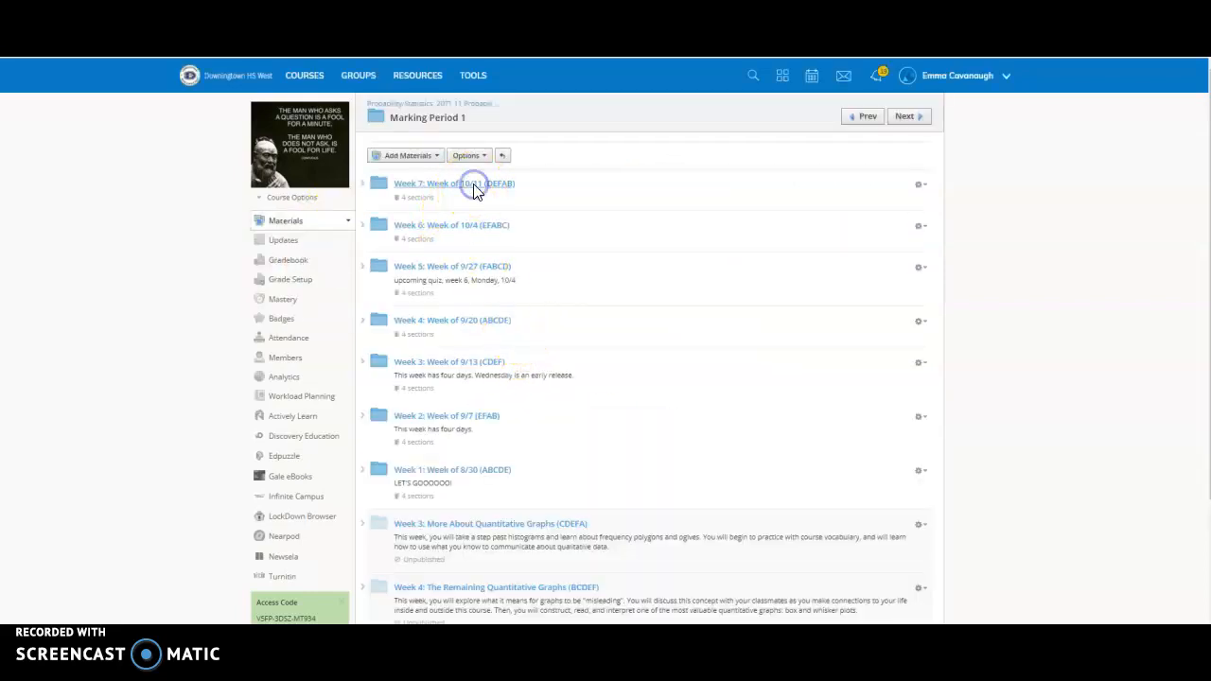
click(476, 188)
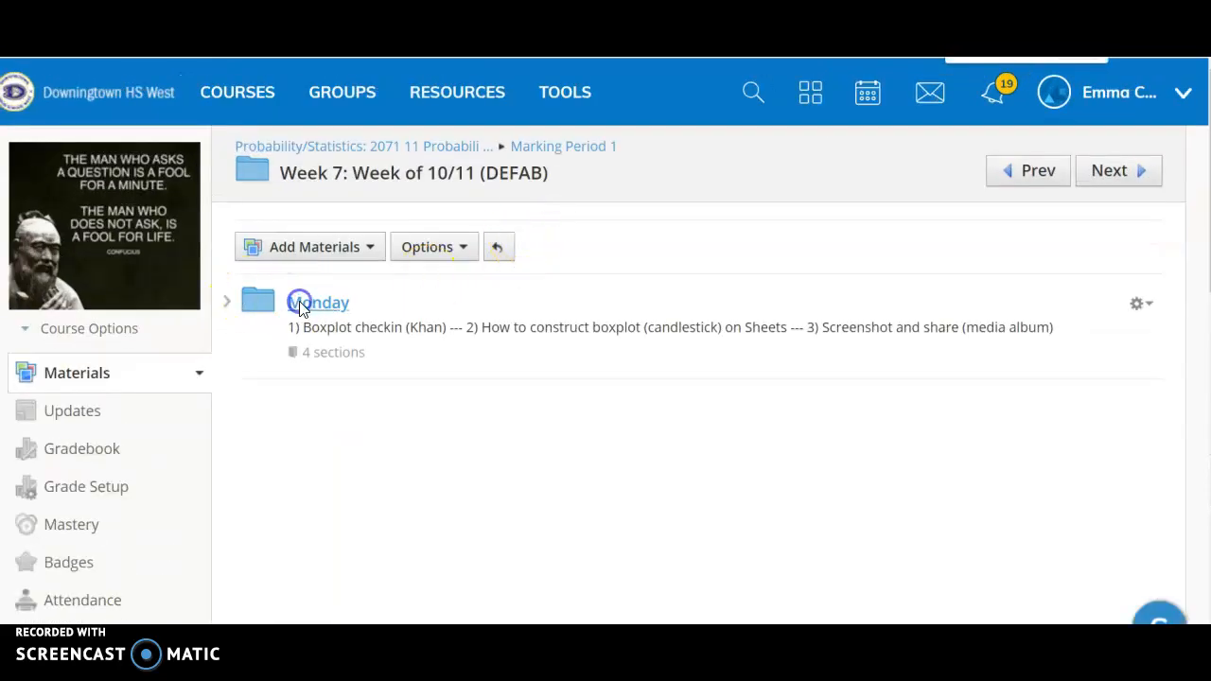
click(299, 309)
scroll(555, 316, down, 1)
click(483, 407)
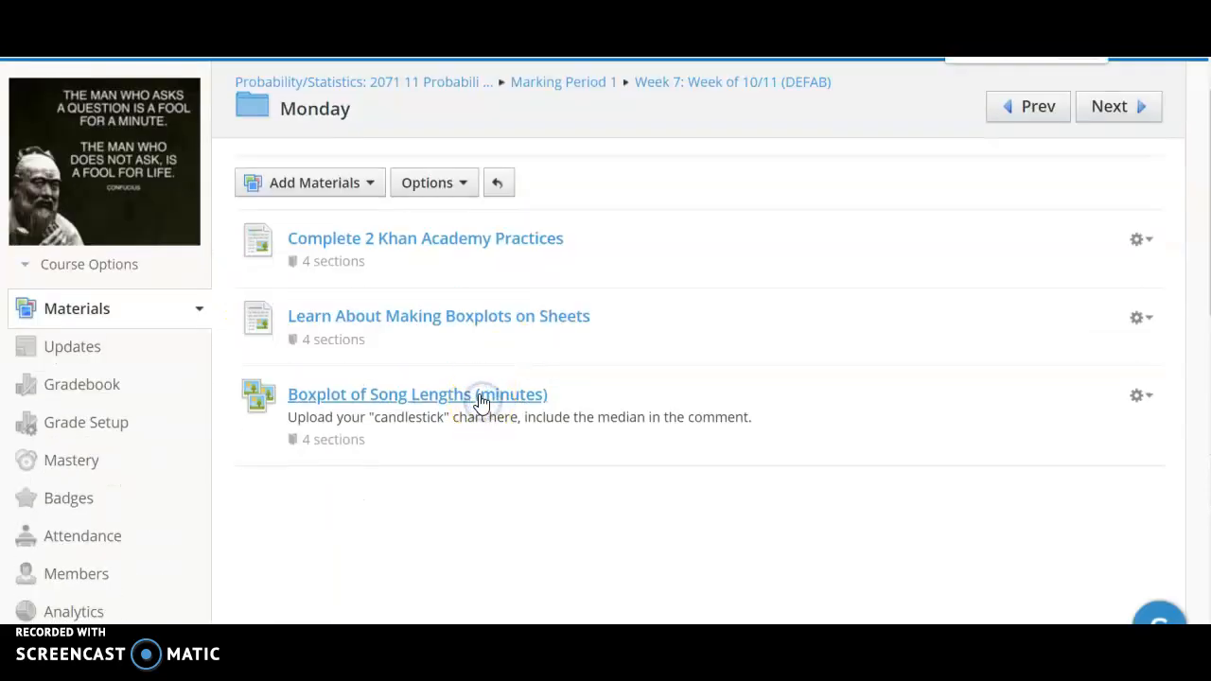
scroll(455, 340, down, 3)
scroll(445, 322, up, 3)
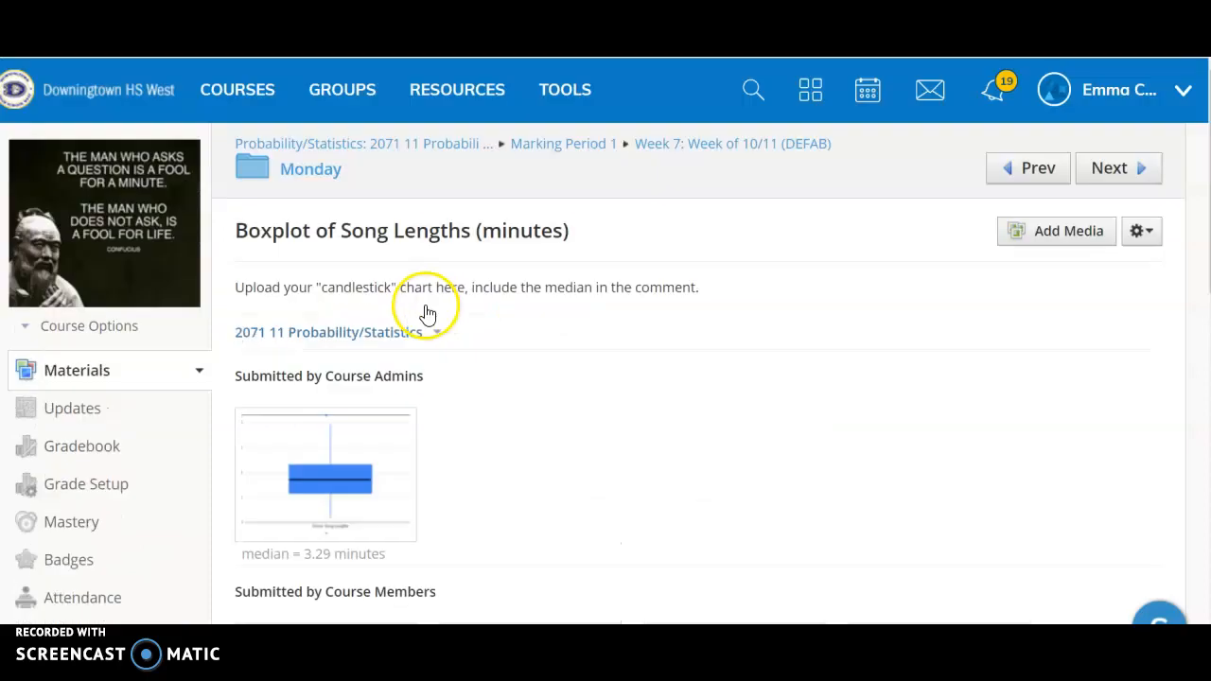
Add the chart screenshot "Snip - The Doors - song lengths data analysis - Google Sheets - Google Chrome.png" to the album.
click(1069, 236)
click(376, 285)
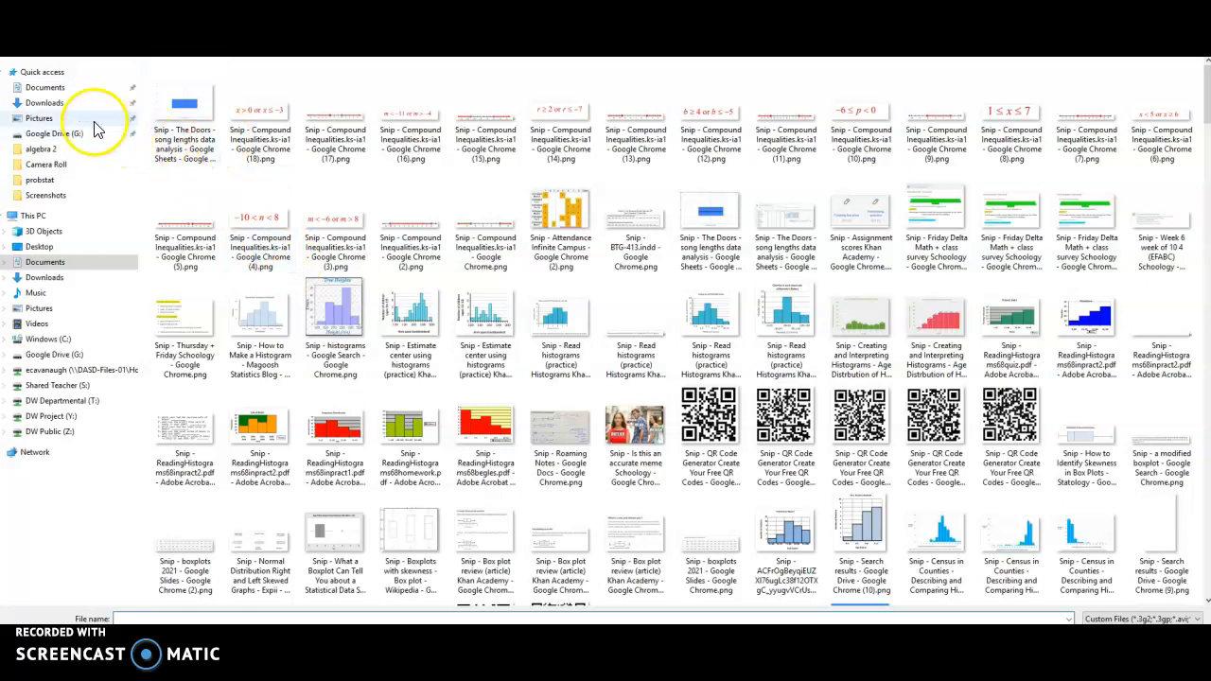
double_click(183, 116)
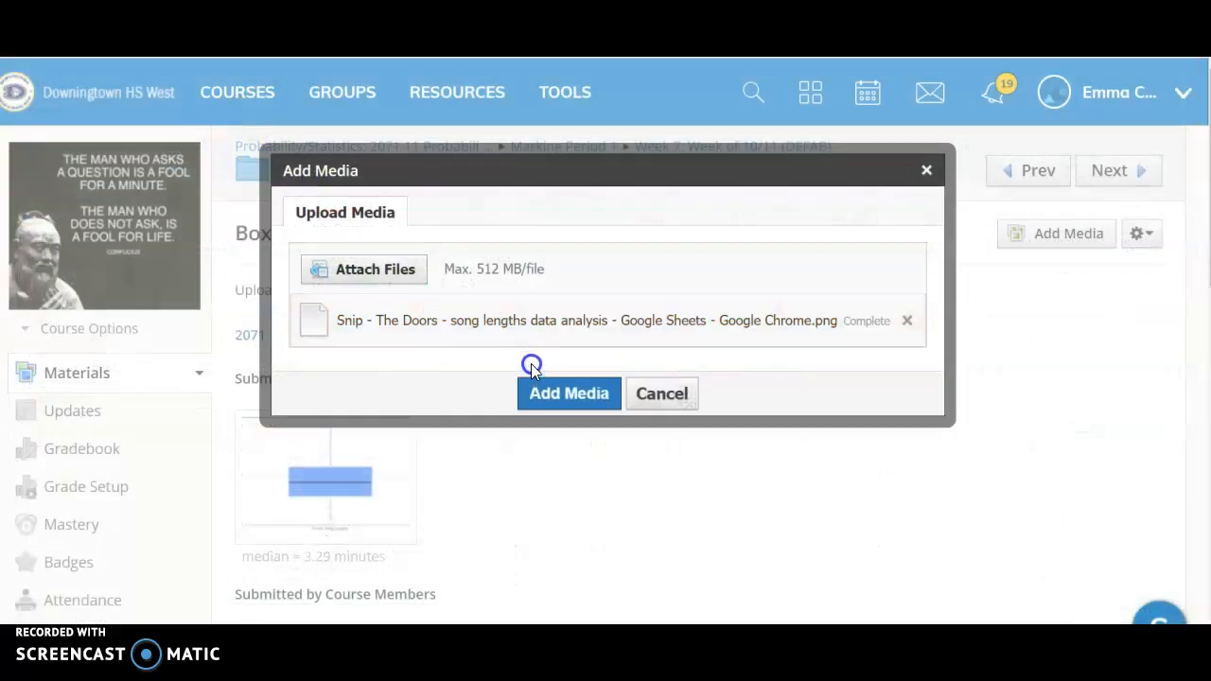
click(556, 398)
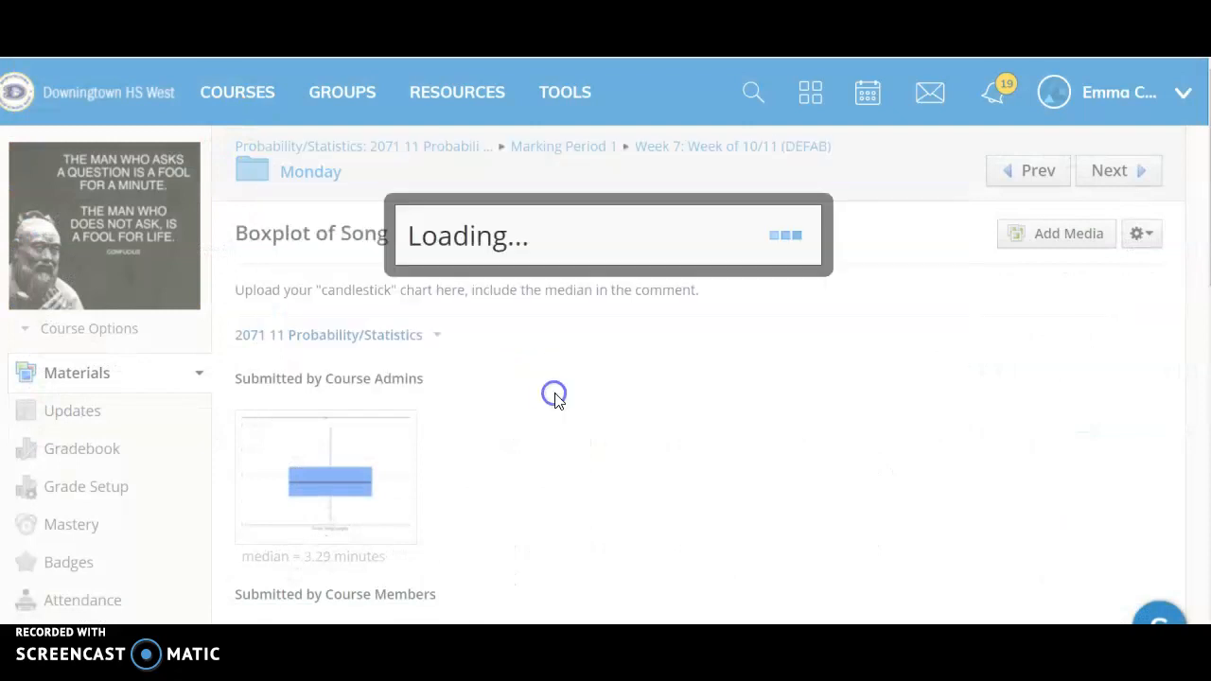
Open the newly uploaded Doors chart from the album and examine the whole image and its details.
scroll(549, 379, down, 2)
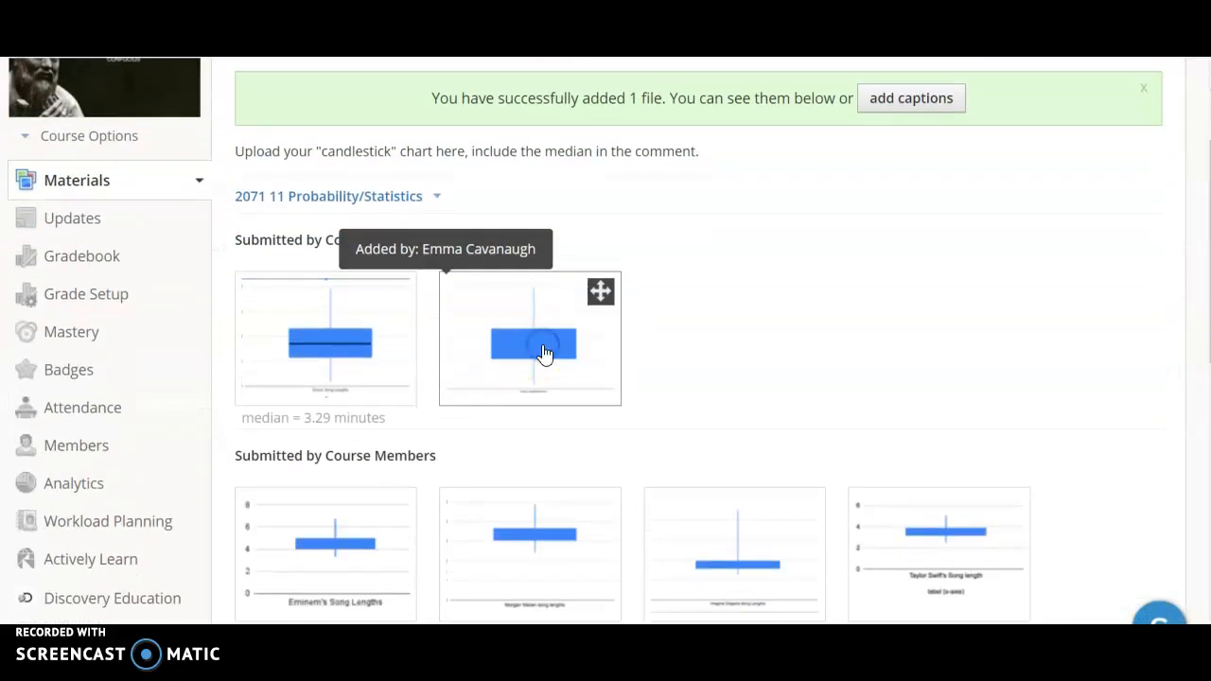
click(545, 354)
scroll(539, 354, down, 3)
scroll(535, 360, up, 4)
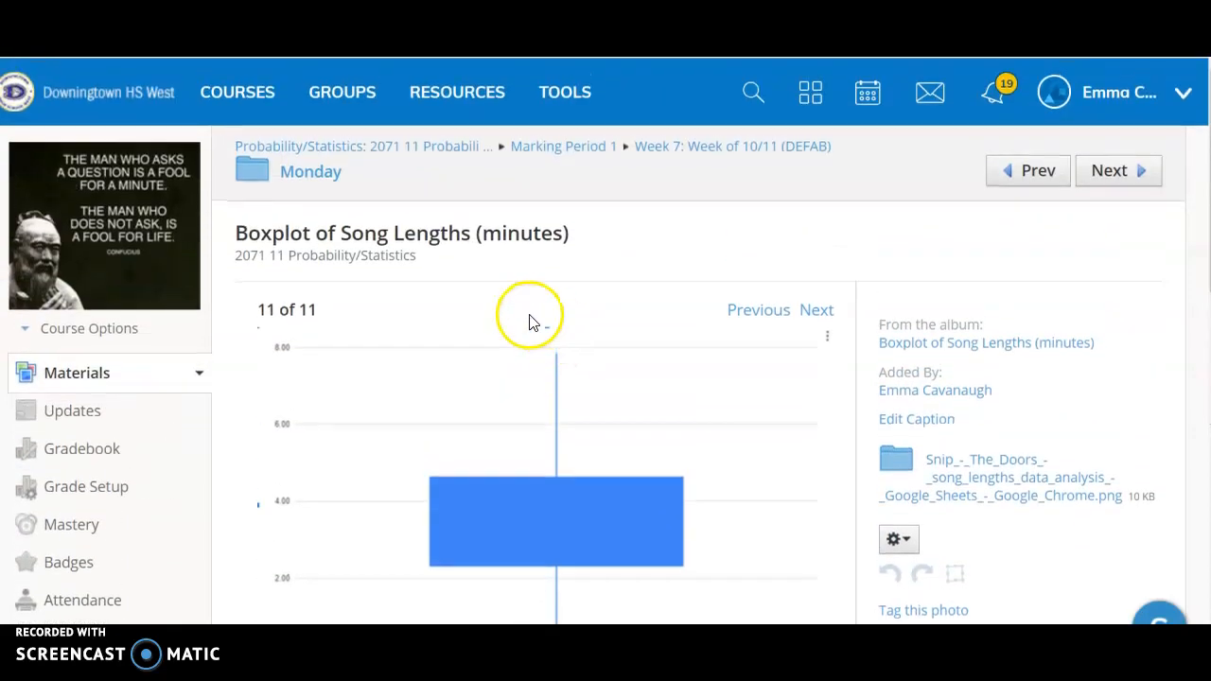
scroll(530, 322, down, 1)
scroll(530, 322, down, 1)
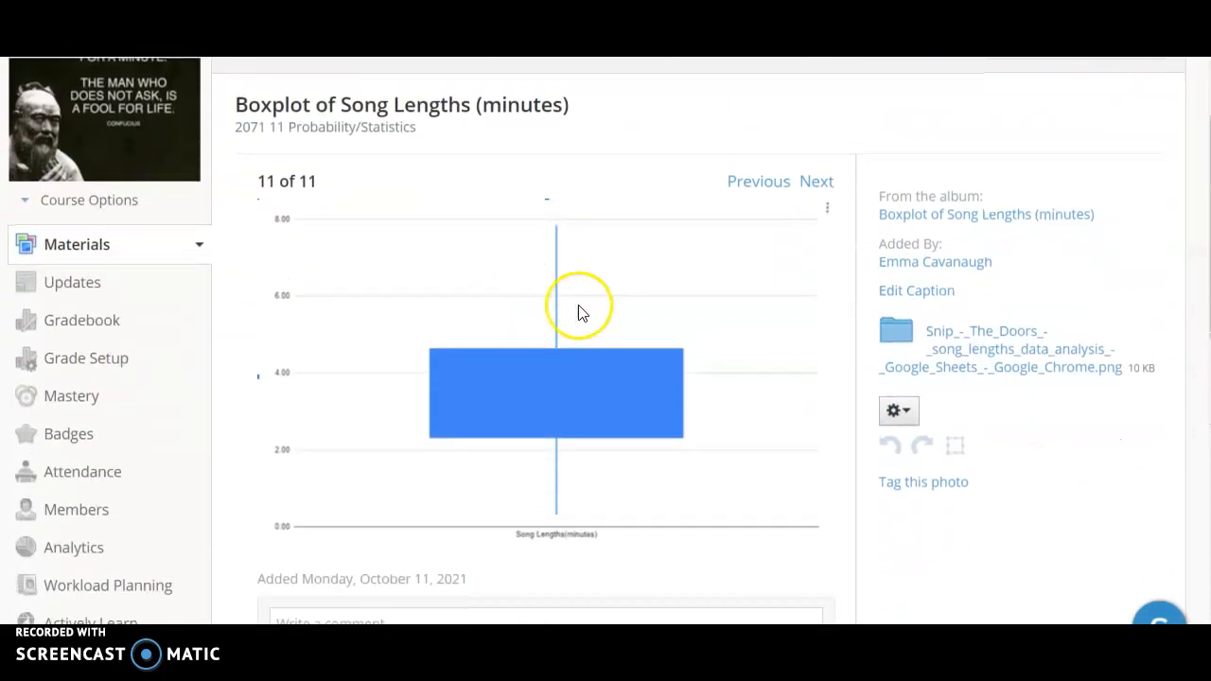
scroll(536, 405, down, 1)
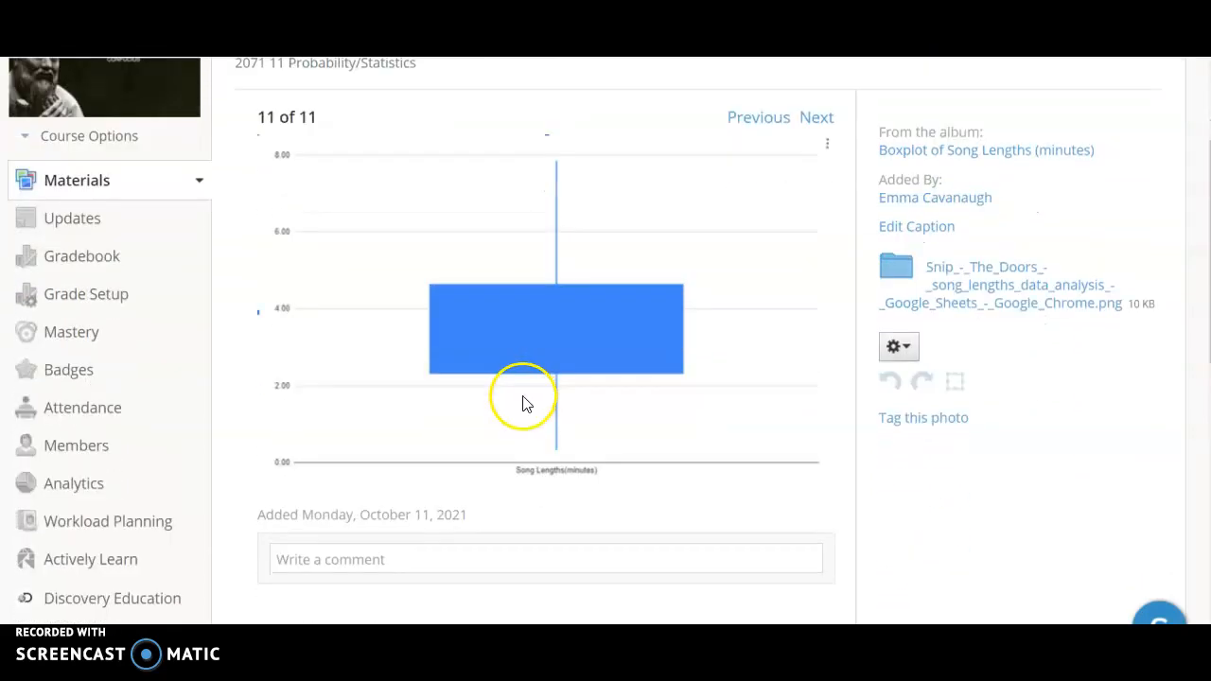
scroll(526, 404, up, 1)
scroll(530, 378, up, 1)
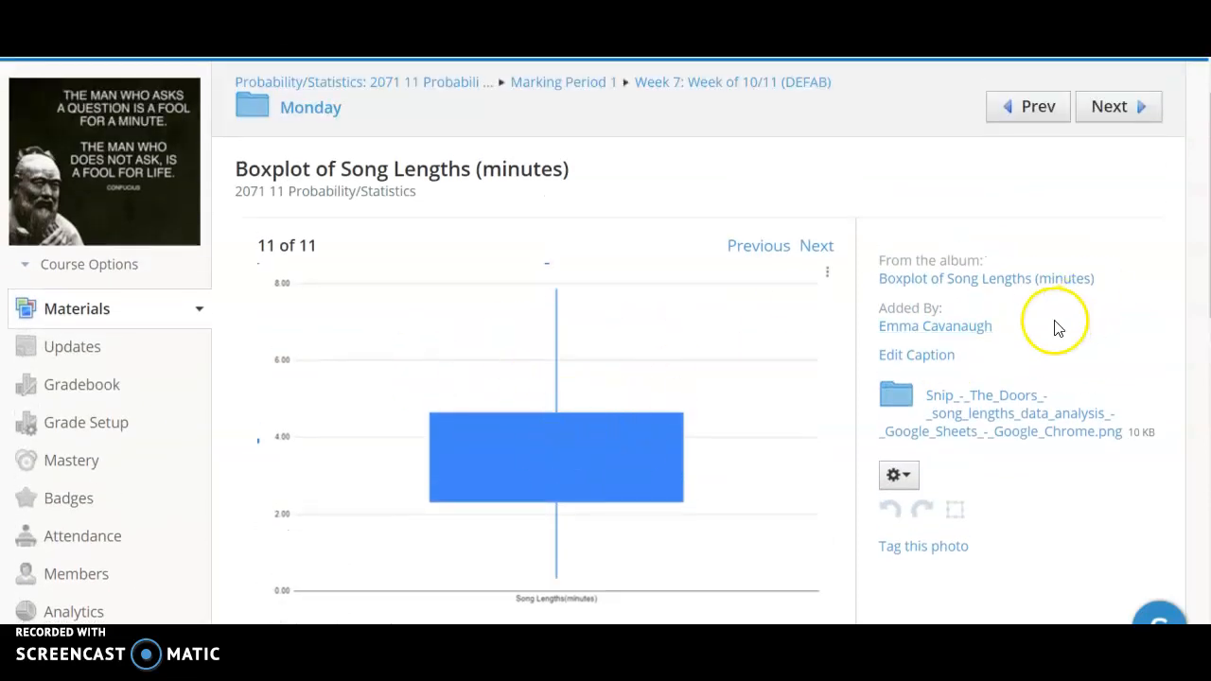
Check the median in The Doors spreadsheet and save the uploaded chart's caption as "median = 3.29".
scroll(441, 467, down, 4)
click(444, 431)
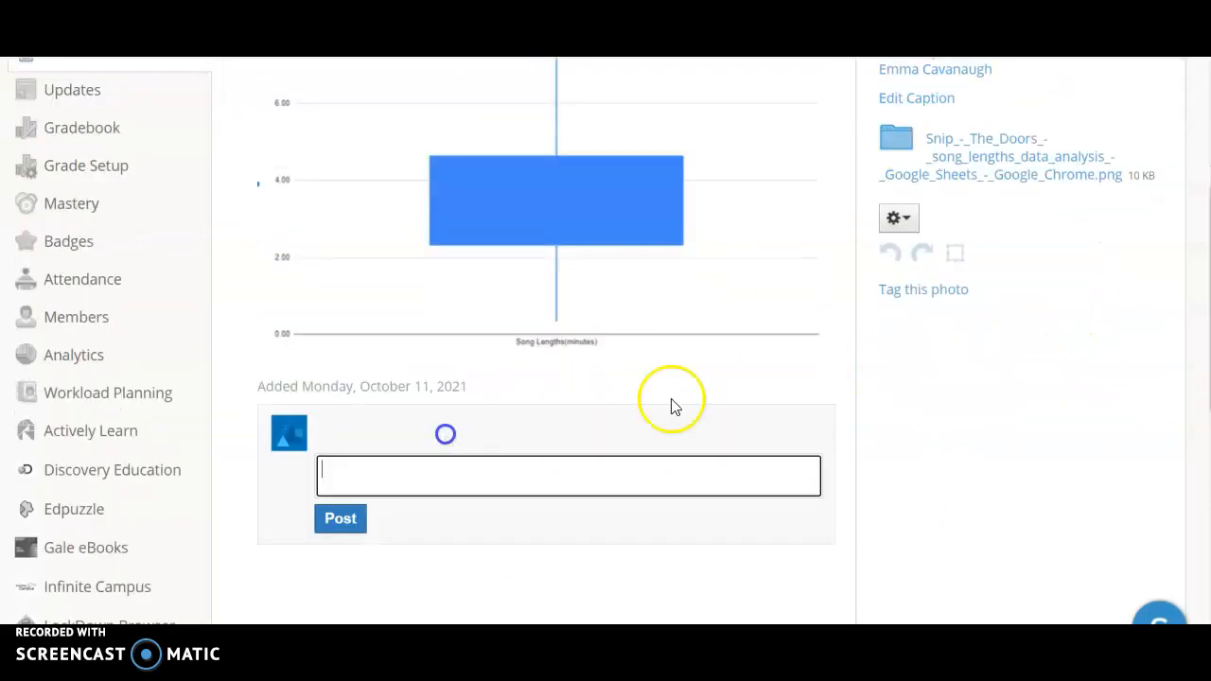
scroll(673, 406, up, 4)
click(944, 353)
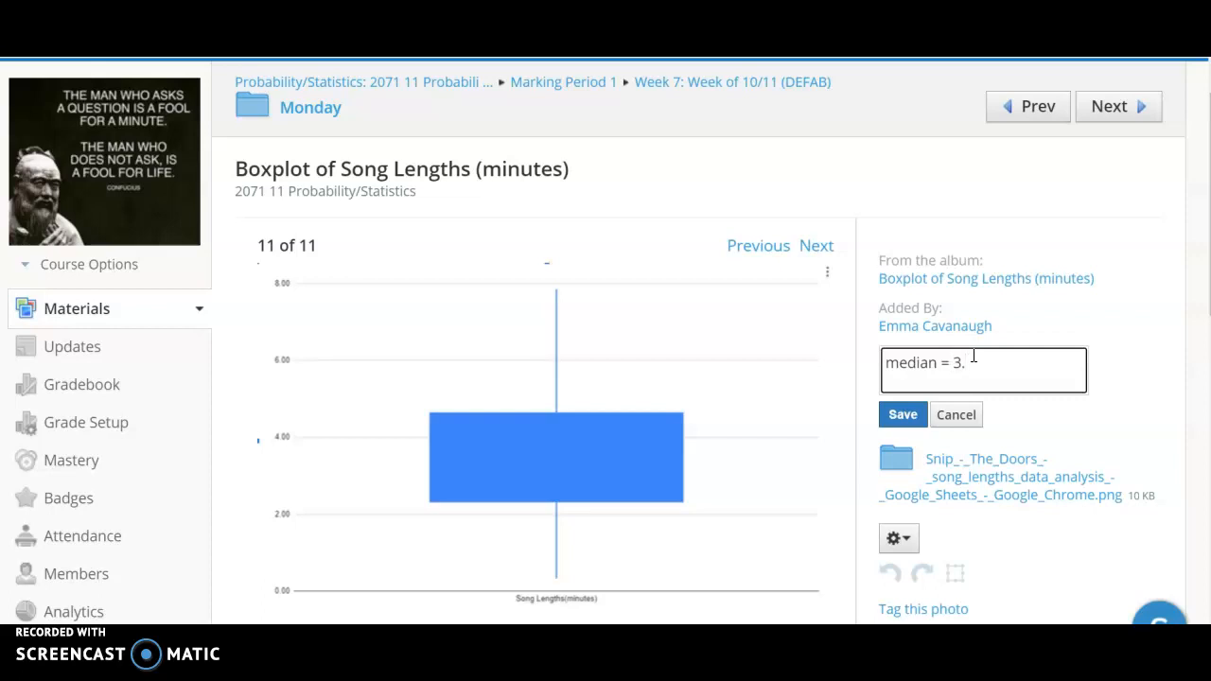
key(ctrl+Tab)
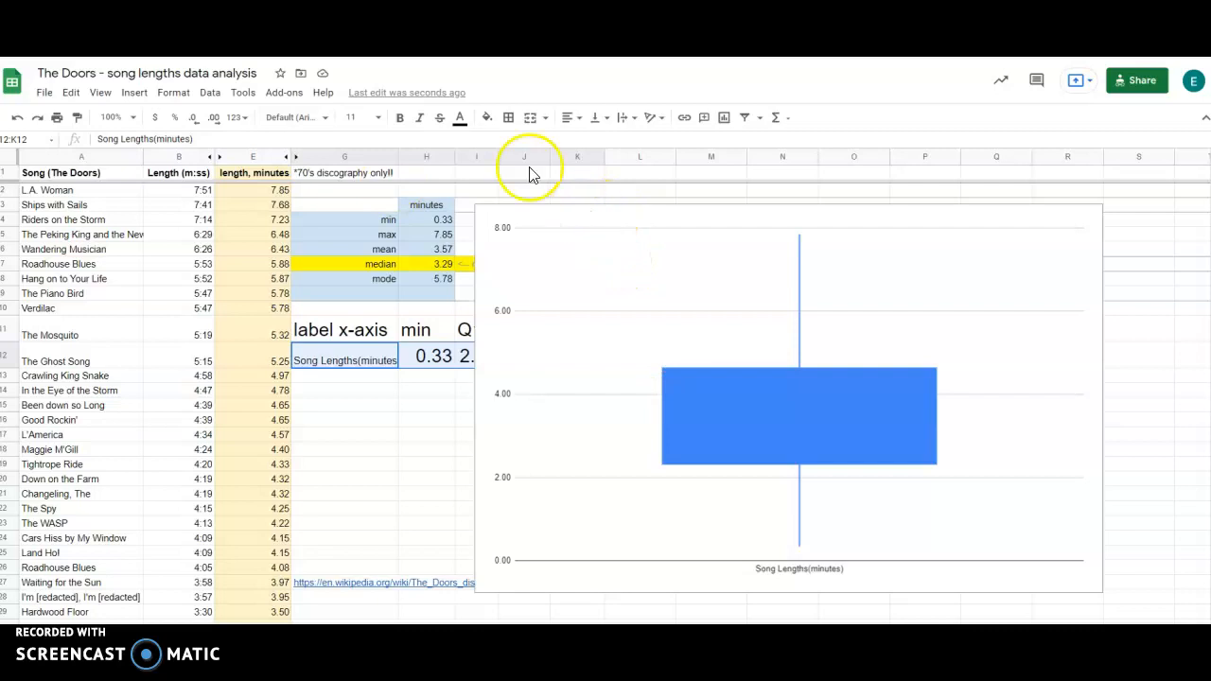
key(ctrl+shift+Tab)
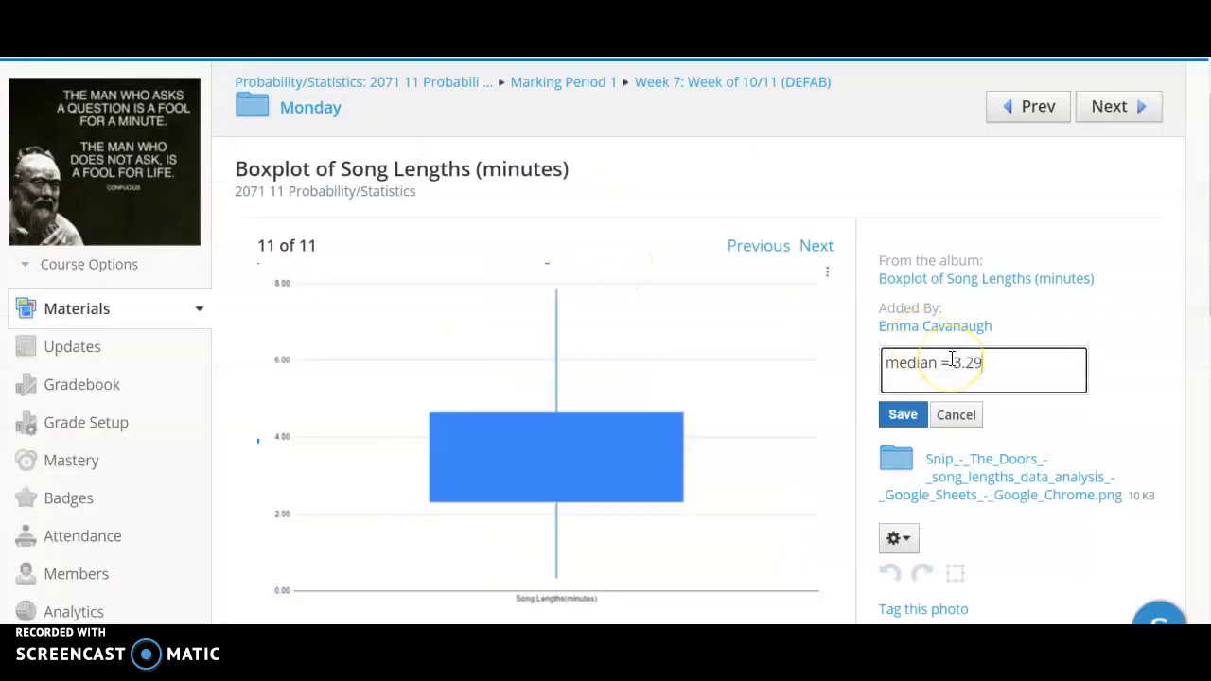
click(903, 414)
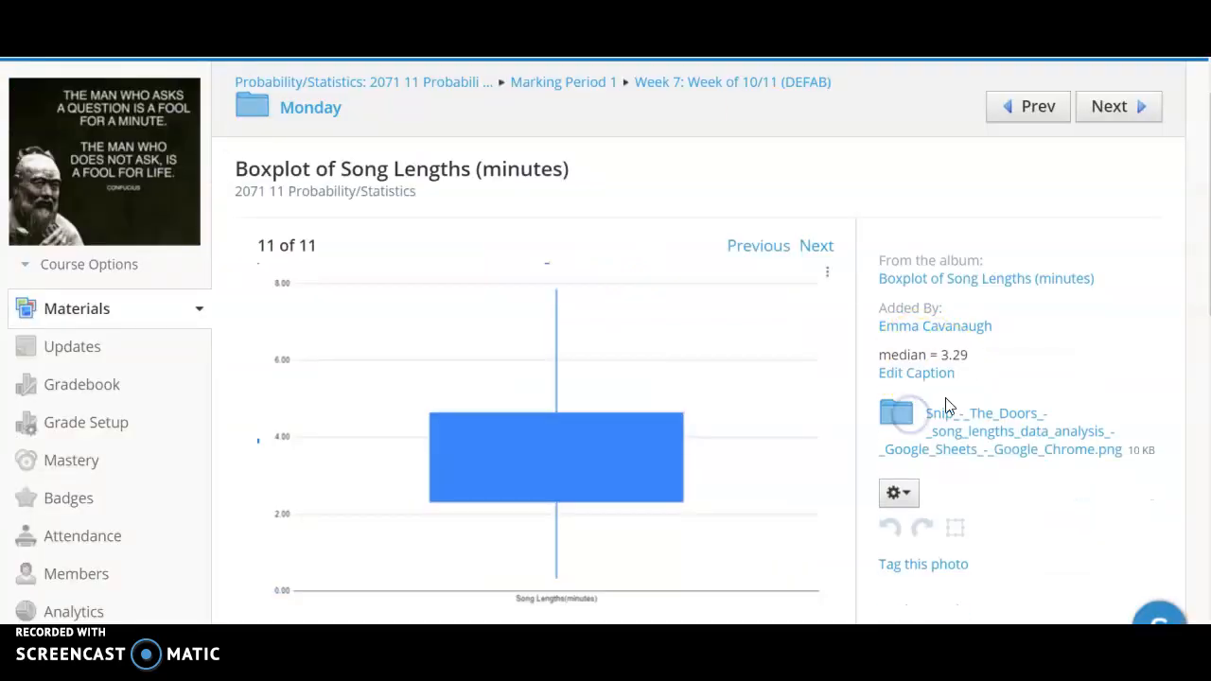
Return to the Boxplot of Song Lengths (minutes) album and look over the submitted charts and their median captions.
click(295, 123)
scroll(560, 354, down, 1)
scroll(549, 351, up, 1)
click(430, 331)
scroll(781, 381, down, 2)
scroll(782, 381, down, 4)
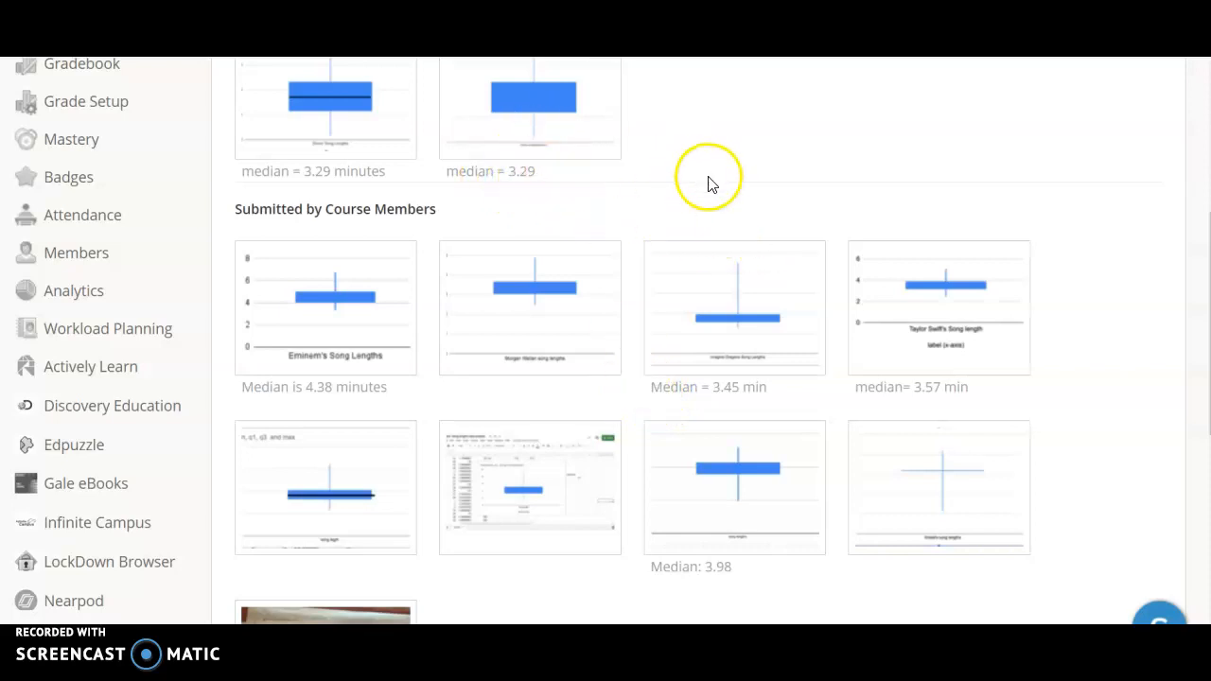
Open the first Doors chart submitted by the course admins and examine the black median line inside its box.
scroll(715, 182, up, 1)
scroll(662, 198, up, 2)
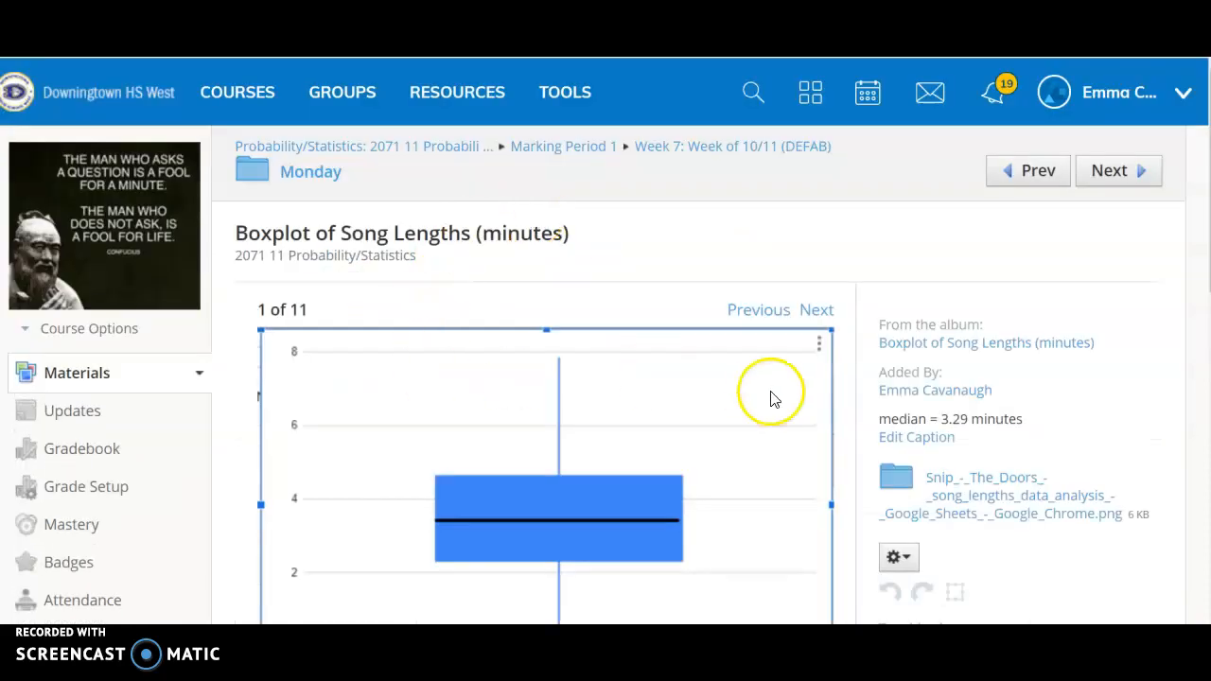
scroll(696, 393, down, 1)
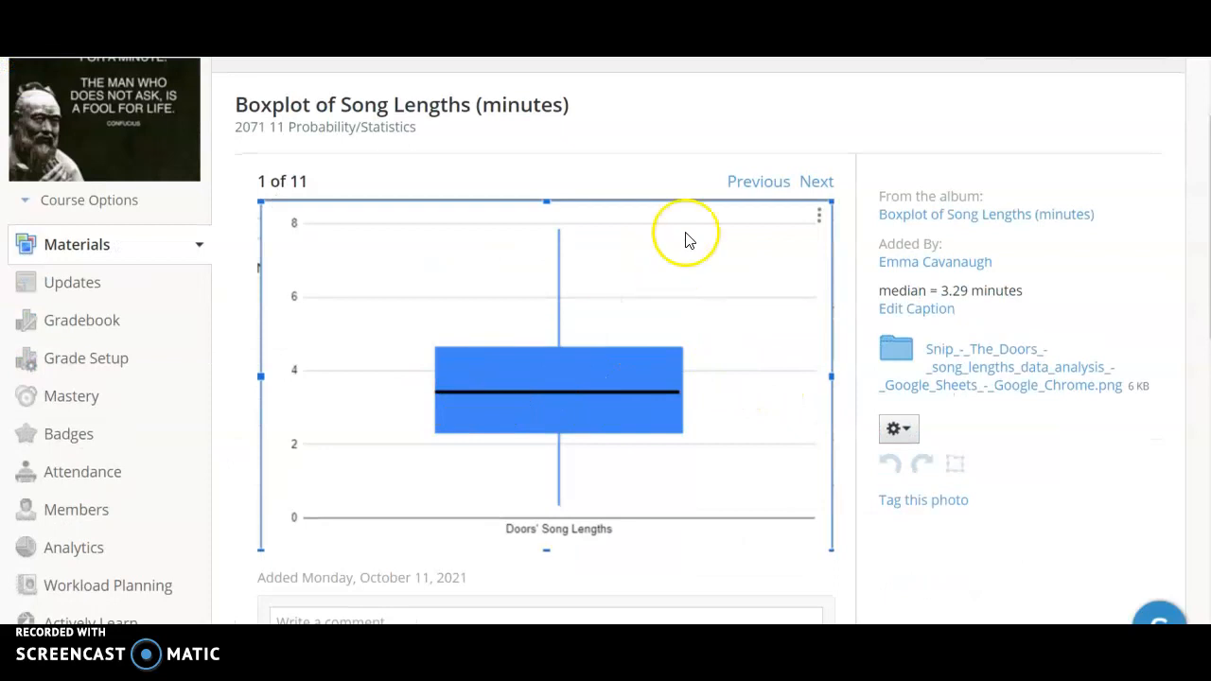
scroll(680, 245, down, 1)
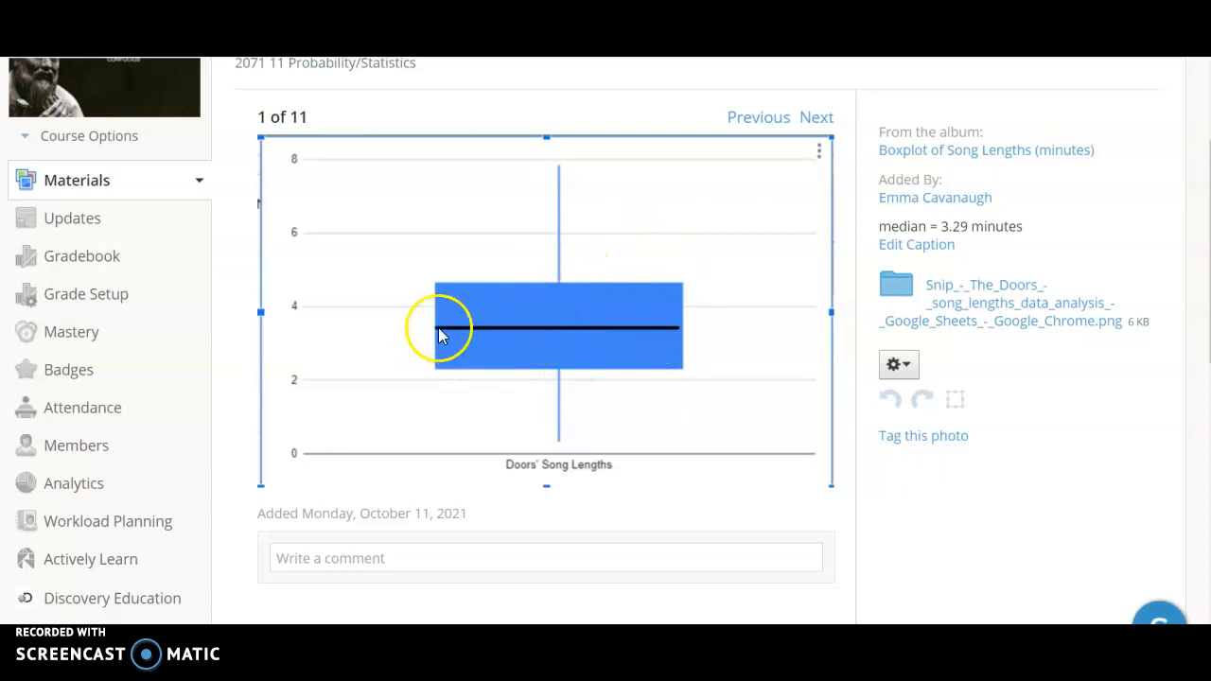
scroll(705, 295, up, 3)
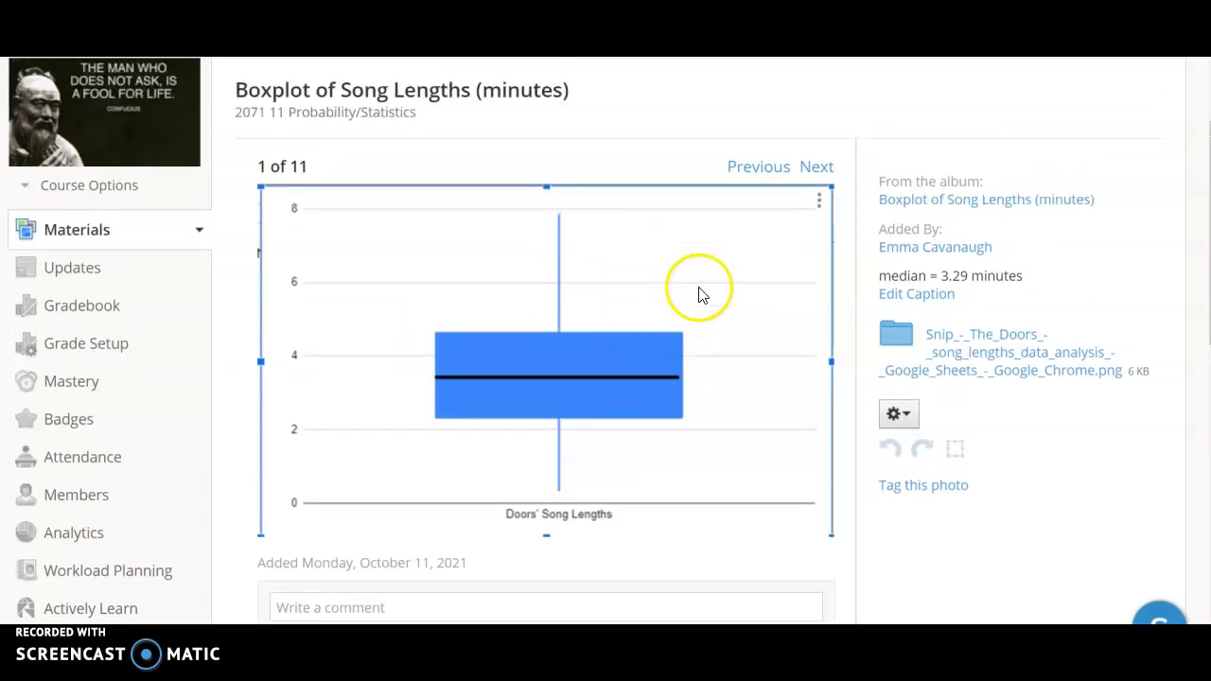